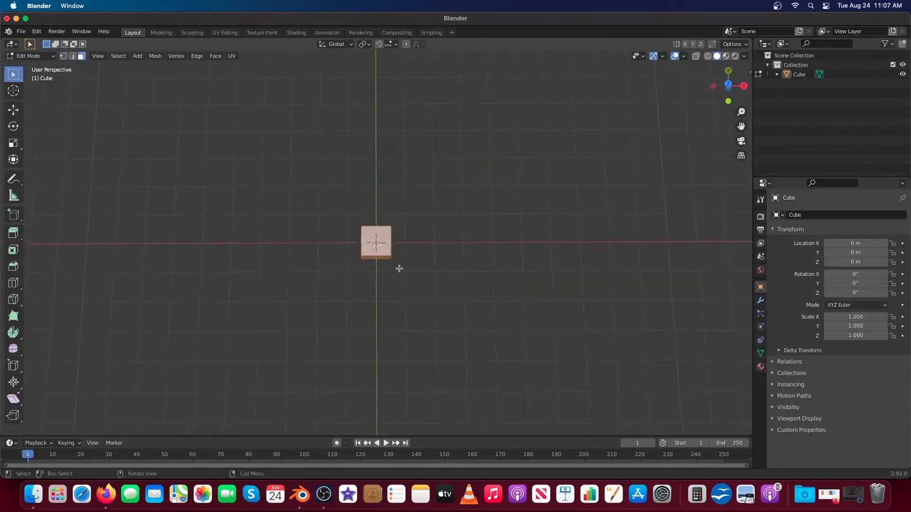
- Stretch the cube along the Z axis to about three times its original height
middle_drag(399, 240, 386, 219)
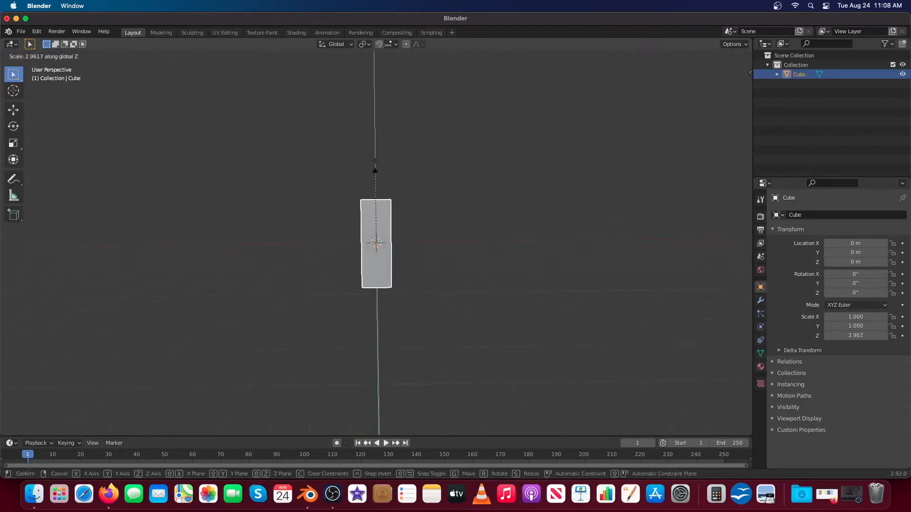
click(374, 164)
middle_drag(375, 164, 400, 195)
- Extrude the block's top face upward and the new top section's two side faces outward to form a T
key(Tab)
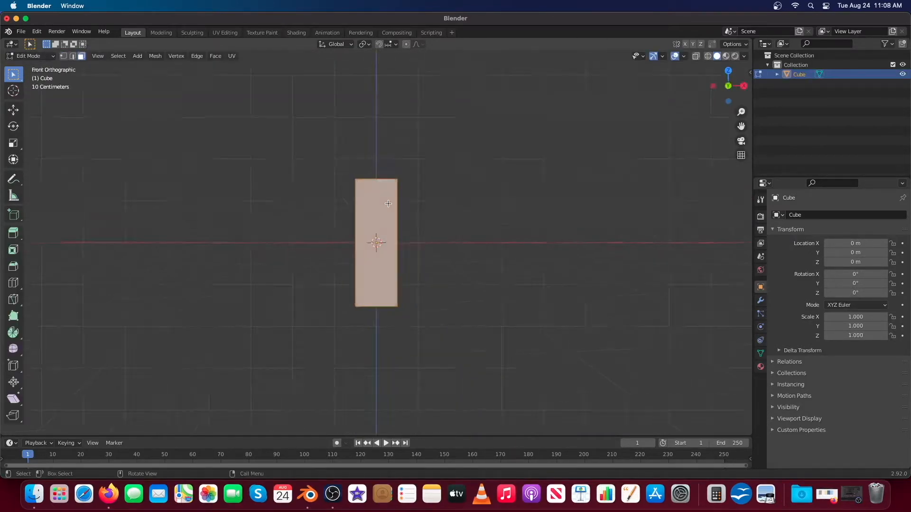
drag(376, 130, 374, 110)
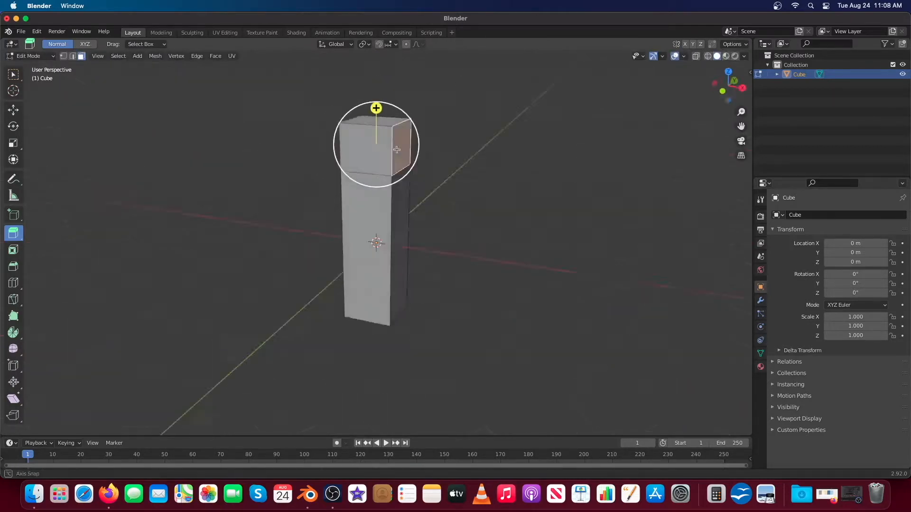
key(KP_1)
drag(370, 104, 370, 92)
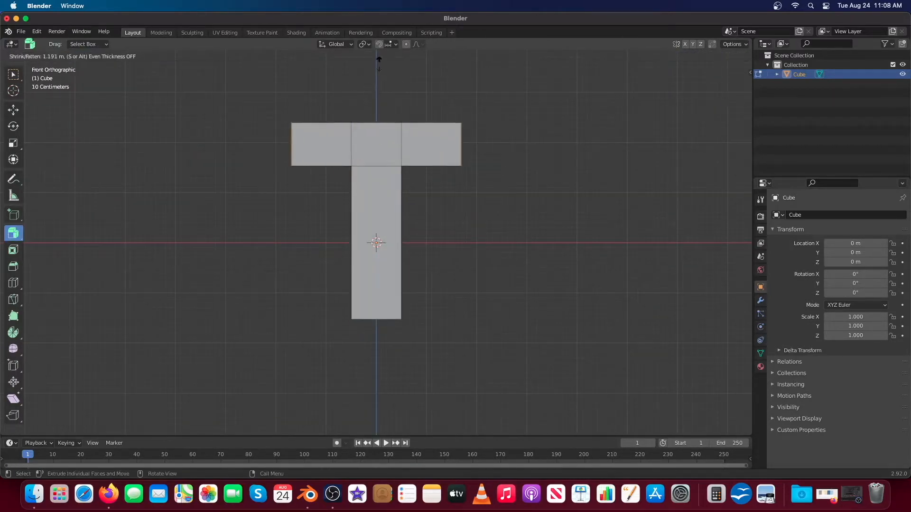
mouse_move(441, 204)
middle_down()
mouse_move(379, 204)
mouse_move(442, 202)
middle_up()
middle_drag(384, 196, 411, 192)
- Move the whole T up along the Z axis so its base rests at the grid floor
scroll(414, 195, up, 2)
scroll(411, 191, down, 1)
key(Tab)
key(KP_1)
scroll(384, 197, up, 3)
key(g)
key(z)
click(390, 152)
middle_drag(391, 152, 422, 204)
- Turn on the Wireframe option in the T object's viewport display settings
click(775, 407)
click(783, 418)
scroll(807, 403, down, 4)
click(827, 378)
middle_drag(519, 208, 499, 232)
- Select the outline edges around the T's front and back faces and its crossbar ends, and bevel them
key(Tab)
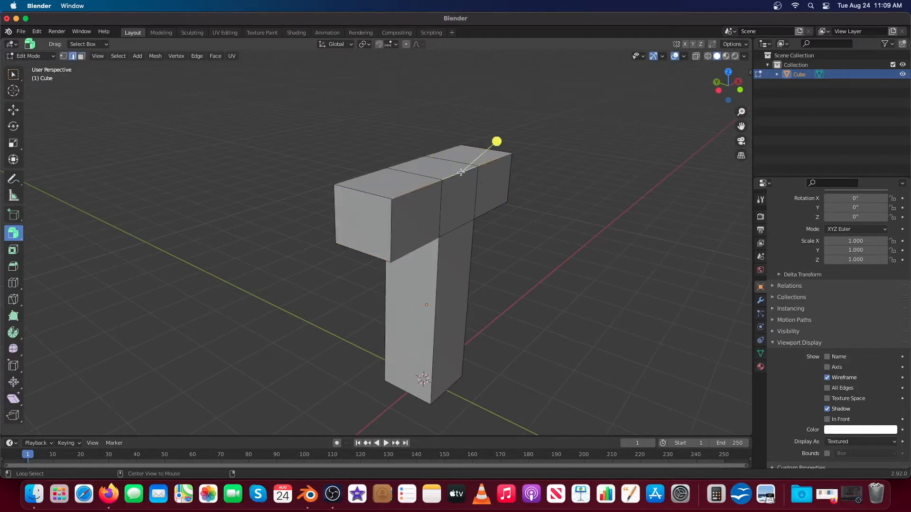
middle_drag(433, 378, 443, 315)
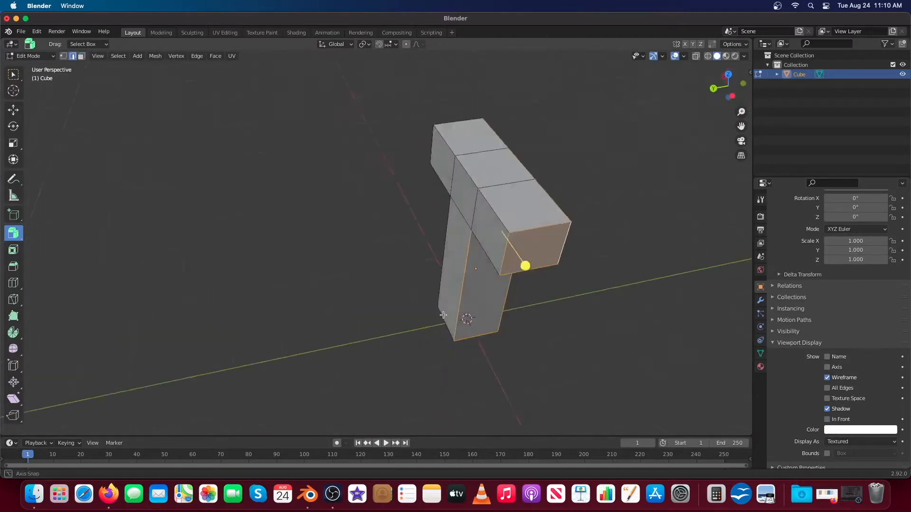
alt+shift+click(438, 181)
middle_drag(438, 181, 404, 261)
key(ctrl+b)
click(484, 267)
- Select the T's flat front and back faces and inset them
click(303, 203)
middle_drag(343, 270, 293, 230)
key(shift+space)
key(i)
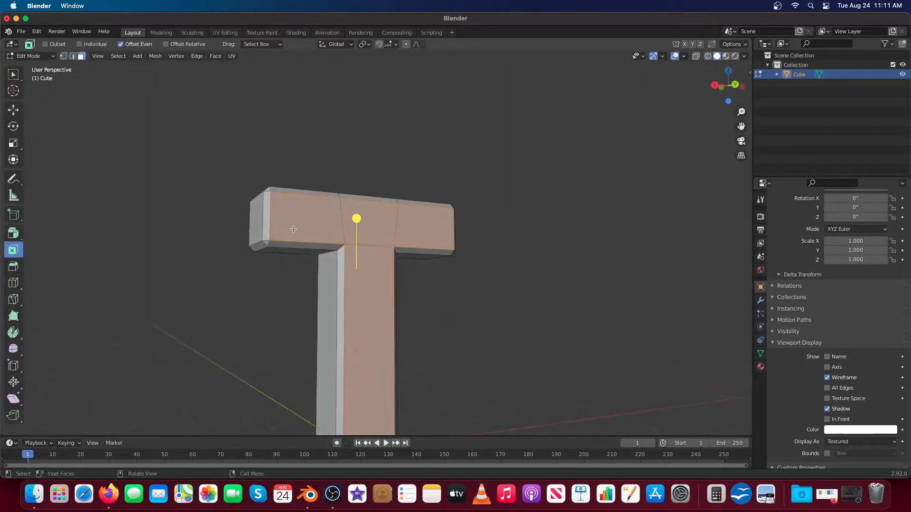
drag(388, 235, 385, 239)
- Extrude the inset front and back faces inward to form a T-shaped recess
middle_drag(385, 239, 355, 237)
key(shift+space)
key(e)
drag(339, 147, 341, 154)
key(ctrl+z)
middle_drag(451, 192, 433, 222)
drag(322, 136, 322, 138)
- Bevel the edges of the T-shaped recess
key(2)
middle_drag(437, 159, 13, 266)
click(367, 123)
middle_drag(367, 123, 381, 163)
- Select the floor faces of the T-shaped recess and inset them by about 0.076 m
key(3)
click(422, 152)
shift+click(280, 154)
shift+click(366, 197)
scroll(366, 197, down, 2)
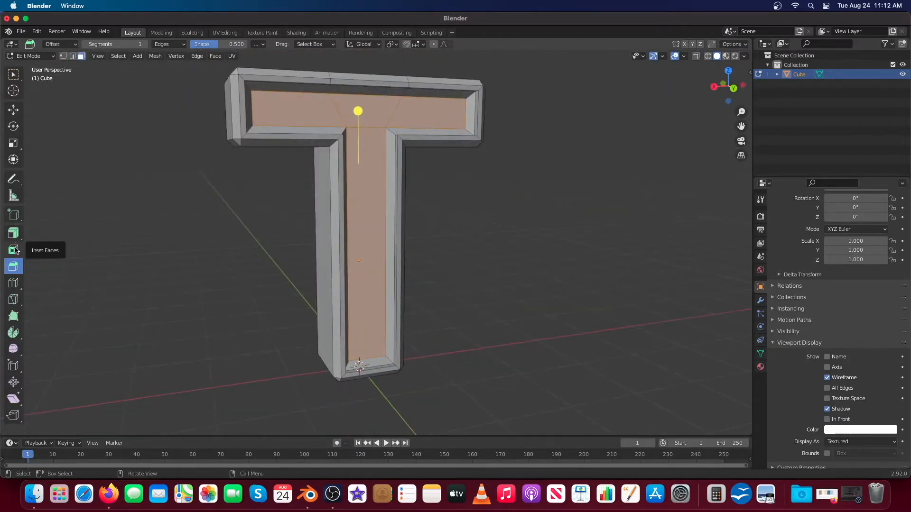
click(359, 115)
- Scale the inset recess faces outward along the Y axis, checking their depth in wireframe shading
middle_drag(359, 114, 333, 145)
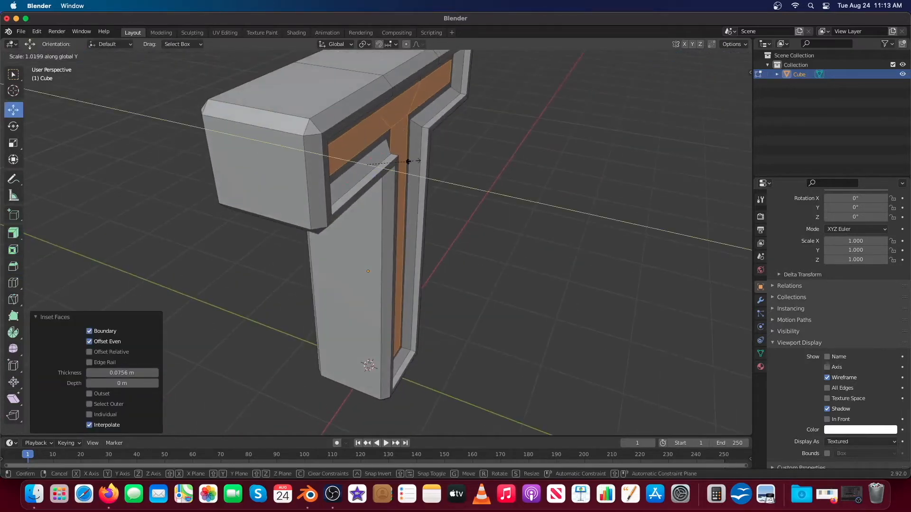
click(409, 161)
mouse_move(409, 162)
middle_down()
mouse_move(142, 171)
mouse_move(695, 300)
mouse_move(454, 212)
mouse_move(655, 123)
middle_up()
click(708, 56)
key(s)
key(y)
click(347, 148)
mouse_move(327, 150)
middle_down()
mouse_move(352, 145)
mouse_move(460, 189)
mouse_move(393, 183)
middle_up()
click(716, 56)
- Inset the raised T faces individually by about 0.046 m, and inset the resulting panels again by about 0.024 m
drag(370, 135, 362, 187)
middle_drag(362, 187, 444, 274)
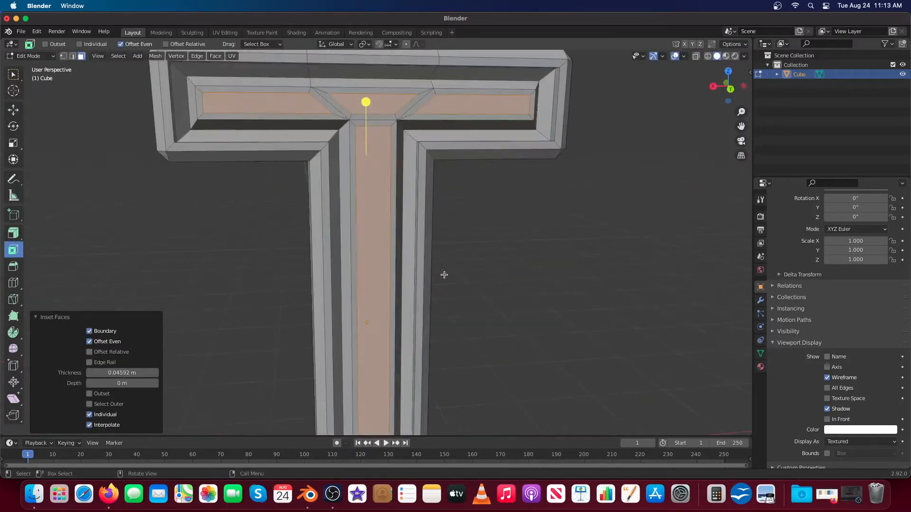
middle_drag(550, 196, 67, 257)
click(357, 185)
key(i)
click(390, 177)
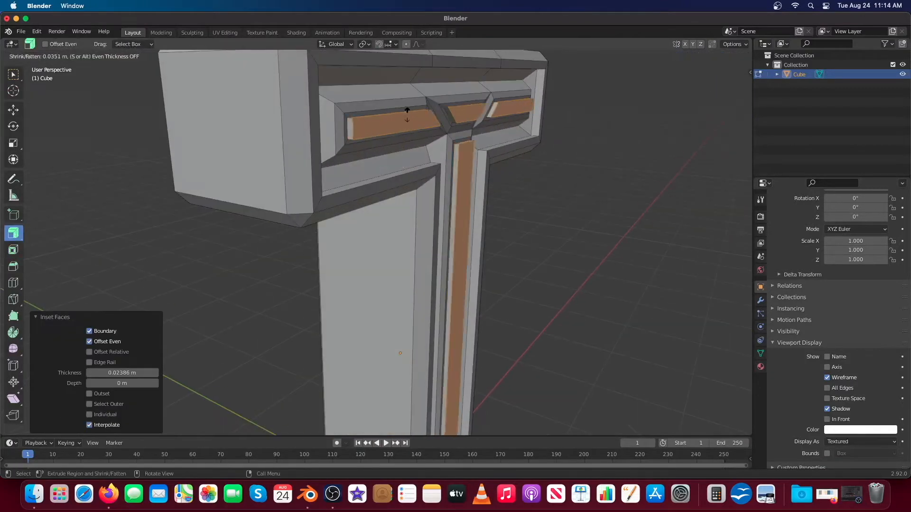
- Extrude the inset panels and bevel their edges with a width of about 0.0285 m
drag(409, 116, 409, 122)
key(ctrl+b)
click(414, 108)
middle_drag(413, 108, 551, 236)
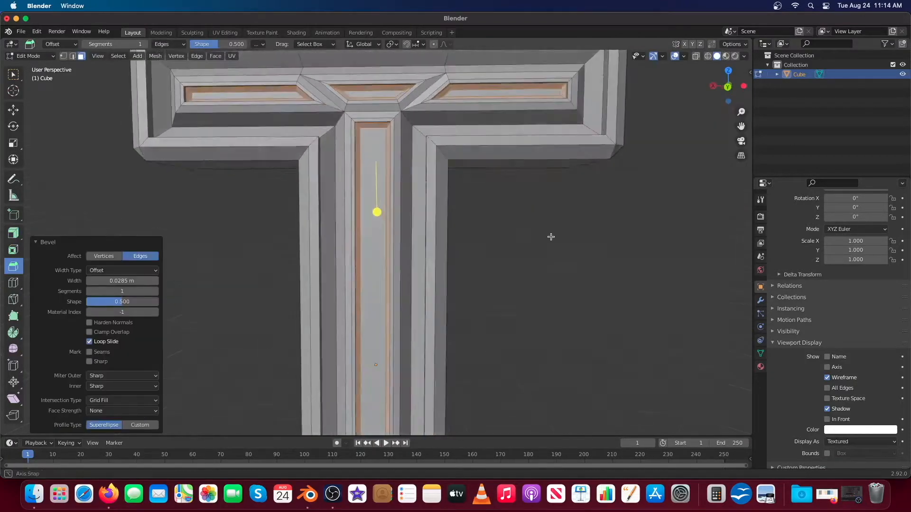
- Select the long central panel face of the stem and inset it
scroll(551, 236, down, 1)
click(375, 235)
shift+middle_drag(375, 236, 390, 174)
scroll(375, 175, down, 2)
scroll(389, 174, up, 2)
click(392, 244)
middle_drag(381, 258, 385, 203)
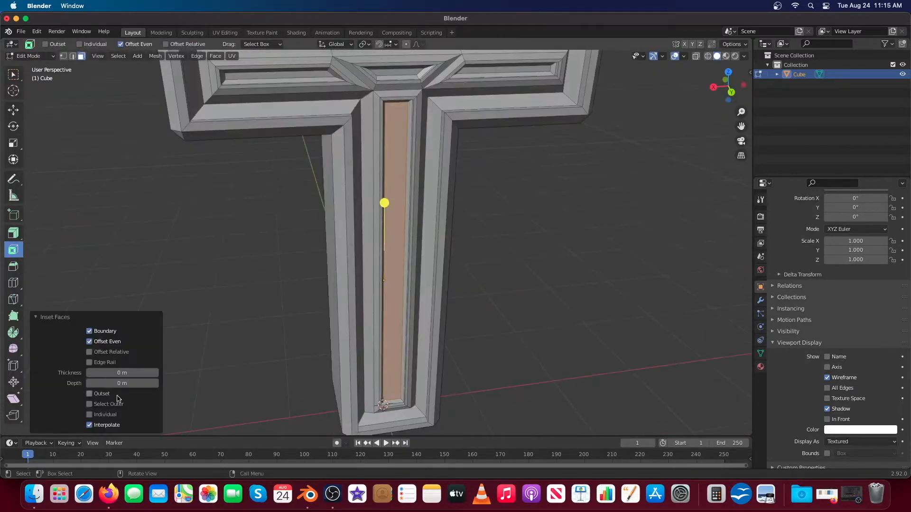
drag(122, 373, 127, 373)
- Scale the stem's inset panel face along the Y axis to raise a central strip
middle_drag(415, 204, 419, 264)
scroll(419, 264, up, 1)
key(s)
key(y)
click(409, 285)
- Bevel the raised central strip on the stem
middle_drag(512, 342, 478, 272)
scroll(478, 272, down, 2)
middle_drag(351, 183, 379, 192)
scroll(379, 192, up, 2)
click(13, 266)
drag(358, 280, 370, 263)
- Select the groove walls at the crossbar's top centre and ends and along the stem, and inset them by about 0.032 m
scroll(553, 191, down, 3)
middle_drag(605, 192, 536, 190)
scroll(273, 106, up, 1)
click(346, 122)
shift+click(175, 151)
shift+click(523, 150)
mouse_move(436, 165)
middle_down()
mouse_move(413, 266)
mouse_move(449, 200)
mouse_move(446, 161)
middle_up()
shift+click(325, 190)
middle_drag(325, 189, 430, 105)
shift+click(403, 190)
shift+click(454, 207)
middle_drag(453, 206, 173, 231)
scroll(380, 237, up, 3)
click(13, 249)
click(378, 244)
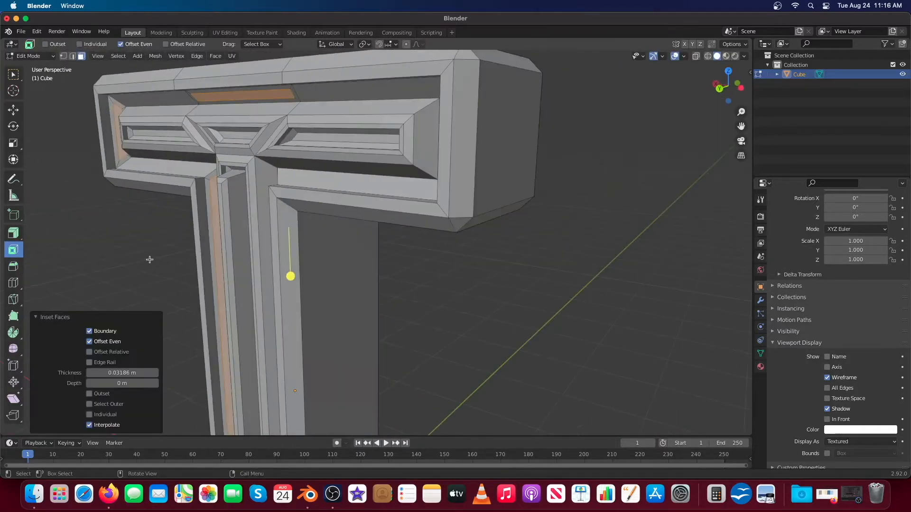
- Extrude the inset groove faces inward by about 0.064 m and bevel their edges by about 0.019 m
click(63, 276)
middle_drag(332, 278, 284, 267)
drag(268, 341, 267, 356)
middle_drag(267, 356, 370, 332)
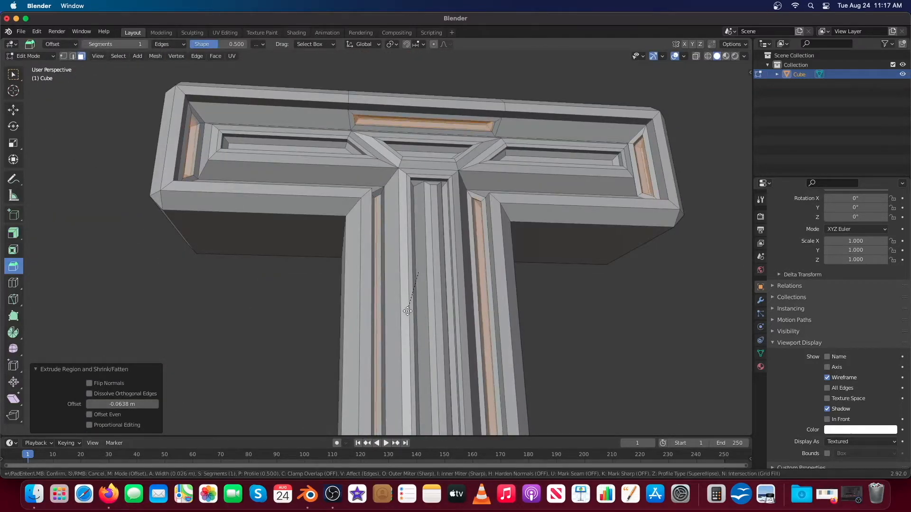
drag(406, 317, 412, 294)
- Try adding two lengthwise loop cuts around the T's outer side faces
middle_drag(411, 294, 448, 145)
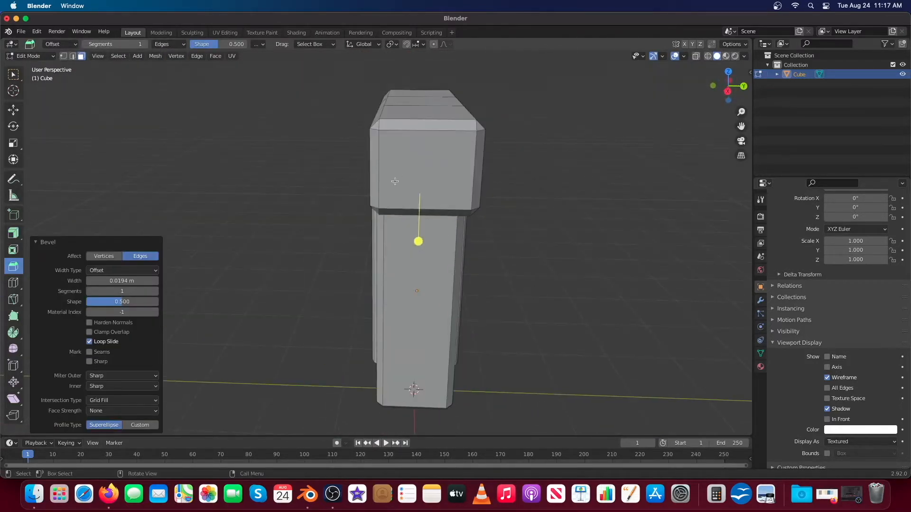
click(427, 178)
click(156, 352)
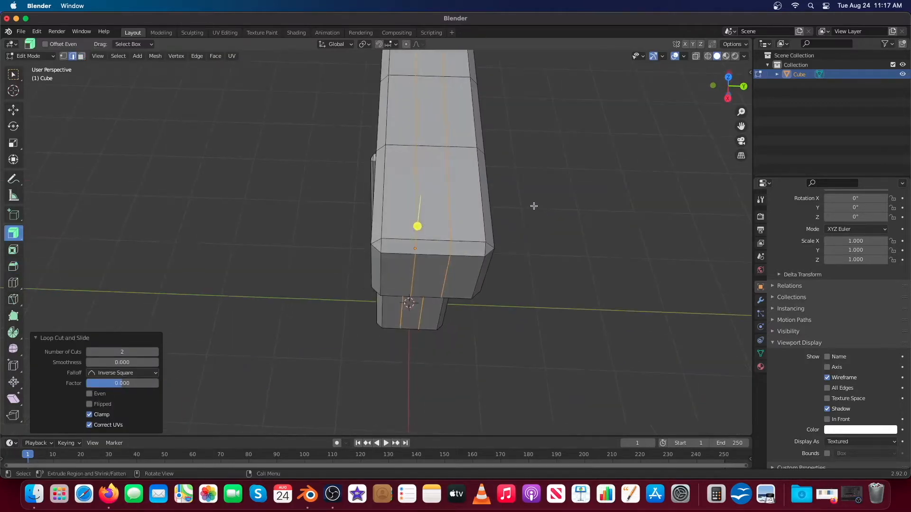
key(KP_7)
click(380, 270)
middle_drag(380, 270, 320, 164)
key(3)
middle_drag(481, 226, 407, 155)
middle_drag(351, 214, 400, 165)
- Try adding loop cuts across the crossbar arms and scaling both loops along the X axis
click(298, 179)
middle_drag(298, 179, 434, 246)
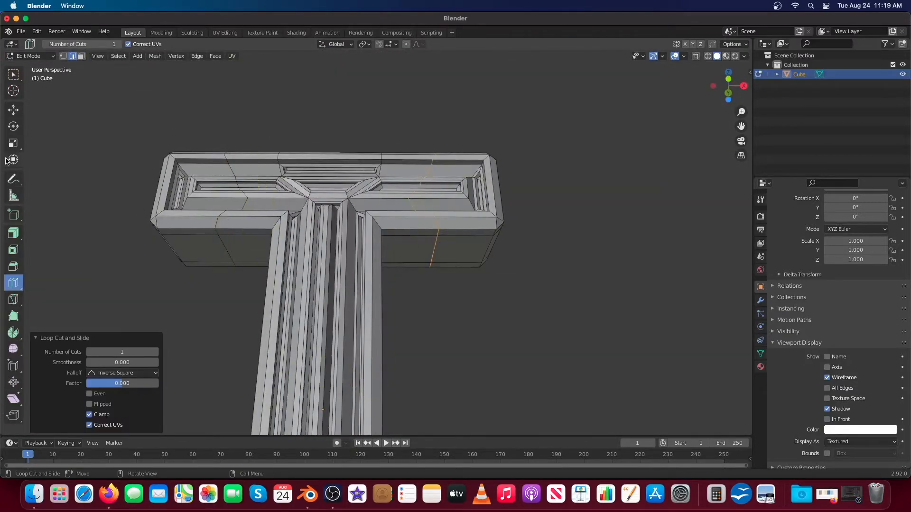
alt+shift+click(224, 248)
middle_drag(224, 249, 417, 114)
key(s)
key(x)
click(344, 171)
- Try scaling the selected geometry on the undersides of both crossbar arms along the X axis
scroll(403, 124, up, 5)
scroll(403, 133, up, 3)
scroll(408, 128, down, 7)
click(413, 127)
click(451, 305)
shift+click(148, 275)
middle_drag(295, 219, 375, 332)
key(s)
key(x)
click(236, 242)
- Try extruding beneath the crossbar arms and scaling the edges beside the stem along the X axis
drag(377, 334, 376, 308)
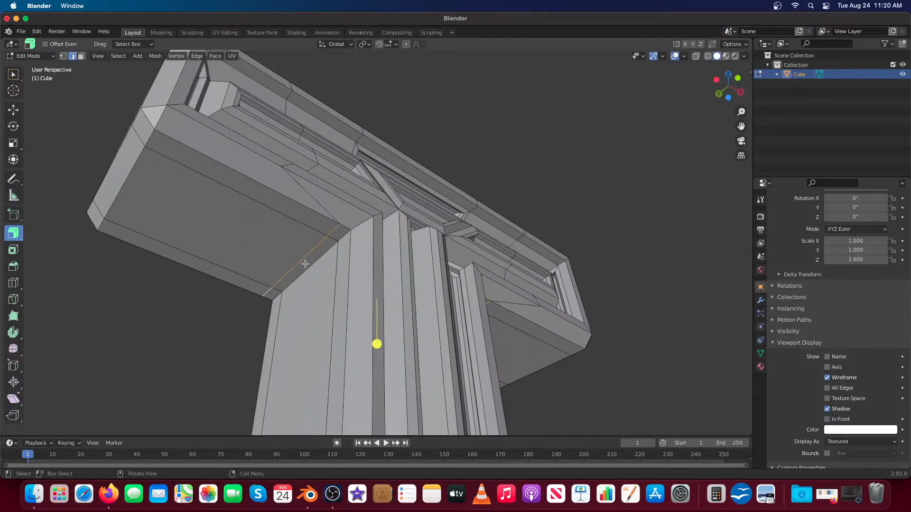
key(s)
key(x)
click(306, 261)
- Select the crossbar's top and end faces and the stem's side faces, and inset them
scroll(306, 261, down, 5)
middle_drag(306, 261, 323, 183)
middle_drag(378, 189, 413, 203)
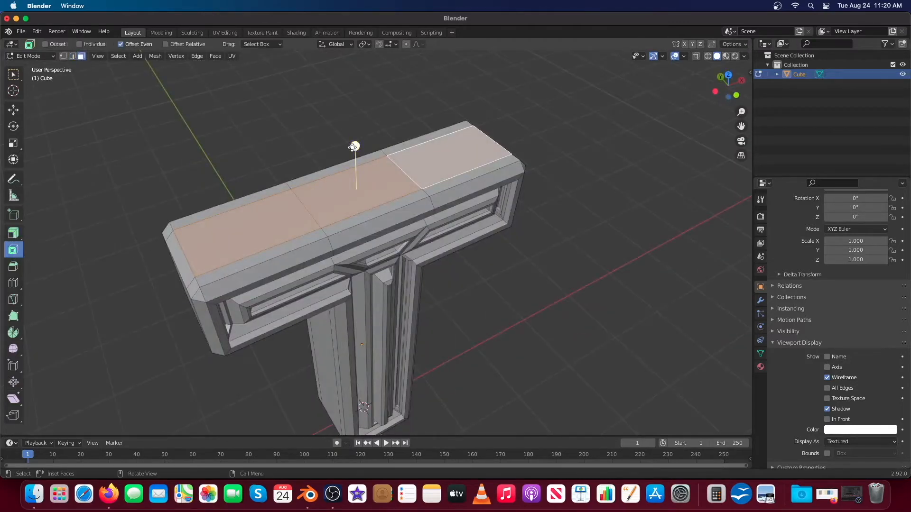
click(359, 153)
middle_drag(358, 153, 305, 204)
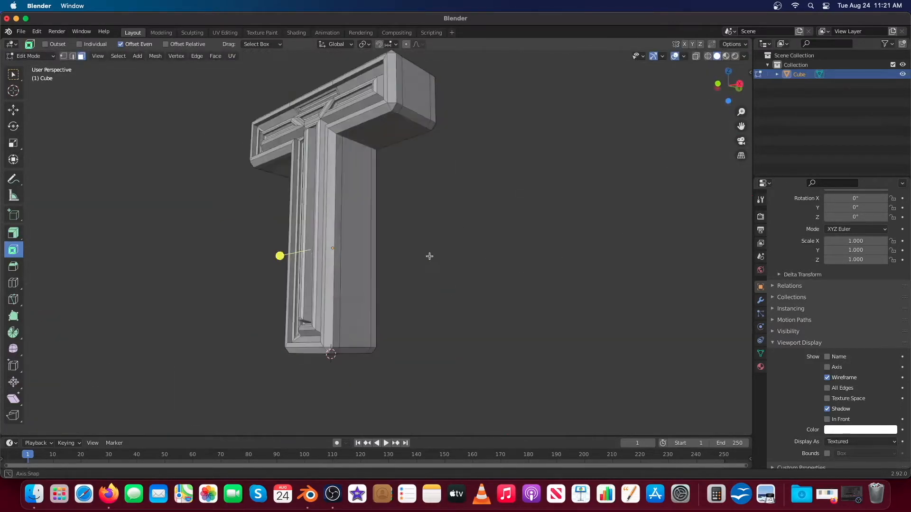
middle_drag(431, 204, 368, 320)
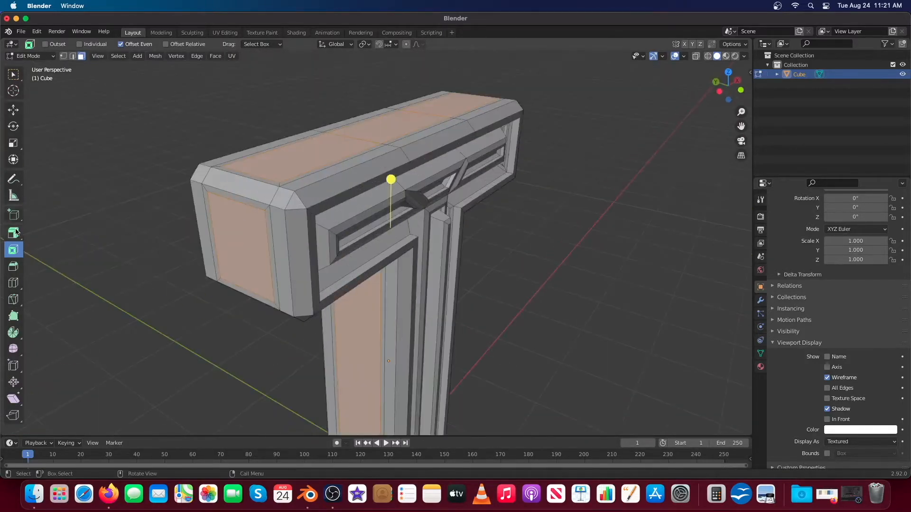
- Extrude the inset outer side faces inward by about 0.092 m
click(394, 185)
middle_drag(394, 185, 376, 213)
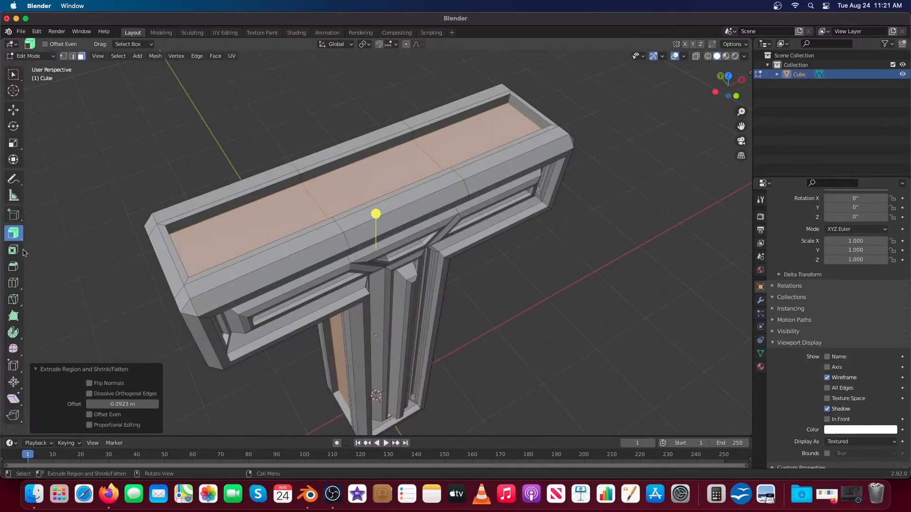
key(Escape)
- Bevel the edges of the recessed outer side faces with a width of about 0.037 m
mouse_move(428, 153)
middle_down()
mouse_move(395, 129)
mouse_move(439, 159)
middle_up()
key(ctrl+b)
click(365, 289)
middle_drag(365, 290, 386, 237)
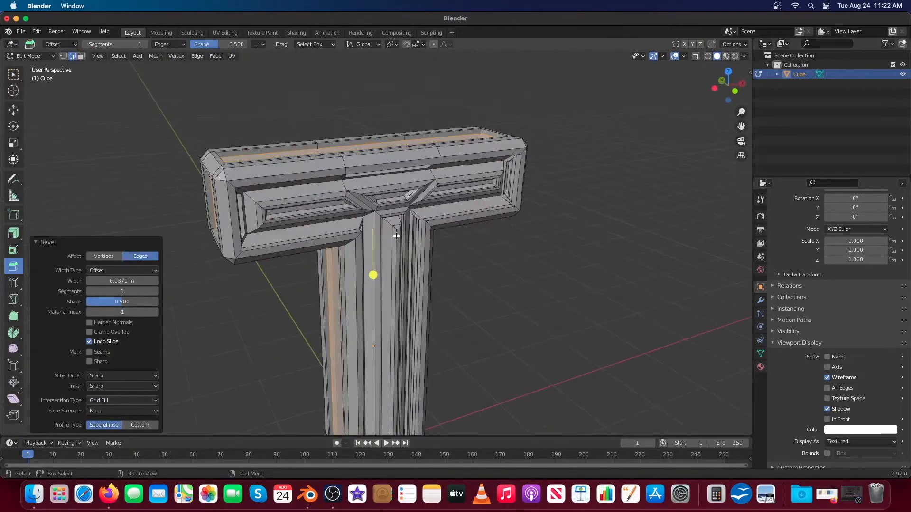
- Bevel the edges around the recessed panel on the crossbar's end
middle_drag(491, 183, 451, 243)
click(223, 198)
middle_drag(382, 339, 551, 241)
middle_drag(431, 109, 402, 254)
drag(395, 275, 429, 260)
middle_drag(429, 260, 465, 230)
scroll(470, 209, down, 5)
click(472, 197)
middle_drag(436, 198, 409, 173)
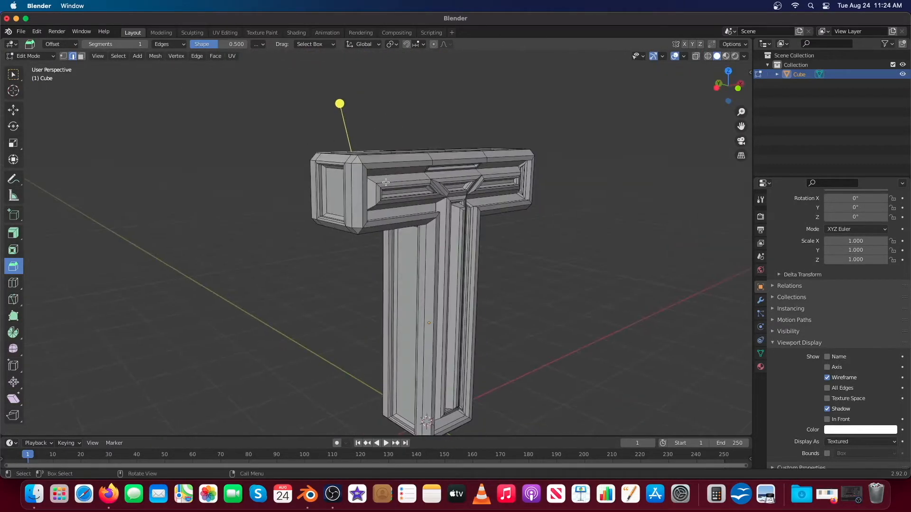
- Select the upper and lower ledge faces of the crossbar's two raised front panels and inset them by about 0.035 m
middle_drag(434, 262, 359, 175)
scroll(360, 175, up, 4)
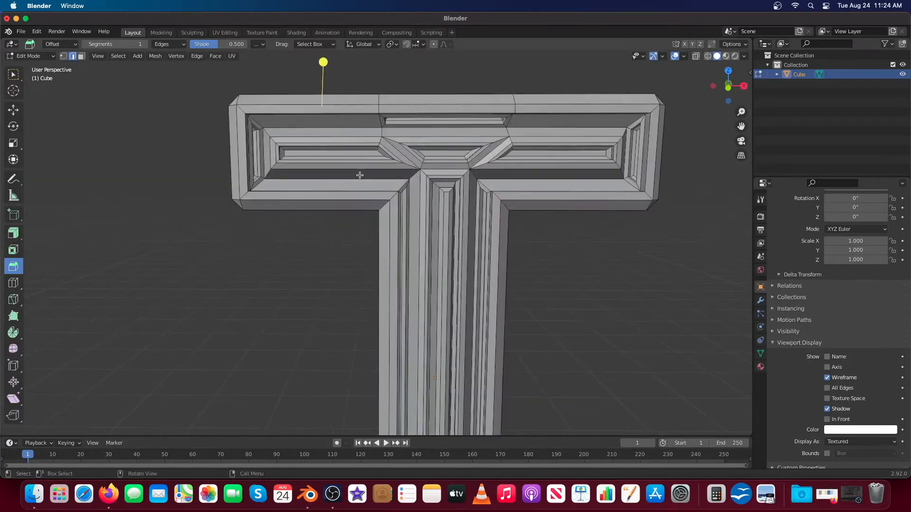
shift+click(589, 133)
middle_drag(588, 133, 479, 142)
shift+click(470, 144)
scroll(380, 142, up, 2)
click(13, 250)
drag(378, 111, 375, 116)
middle_drag(375, 116, 368, 98)
- Extrude the four inset ledge faces inward to form narrow grooves
click(14, 232)
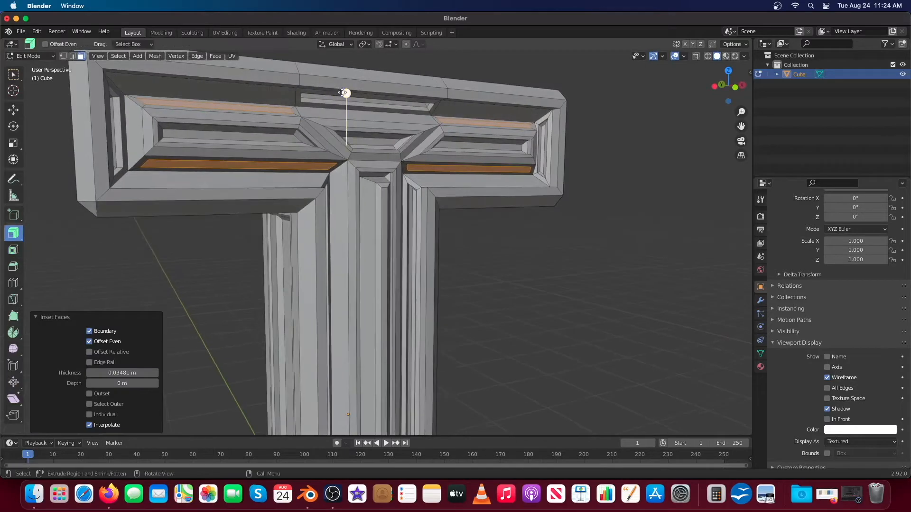
key(ctrl+b)
drag(345, 88, 354, 86)
middle_drag(354, 85, 543, 198)
scroll(389, 171, down, 2)
scroll(512, 223, down, 2)
- Rename the letter object Main T Mesh and apply its transforms
key(Tab)
scroll(542, 197, up, 2)
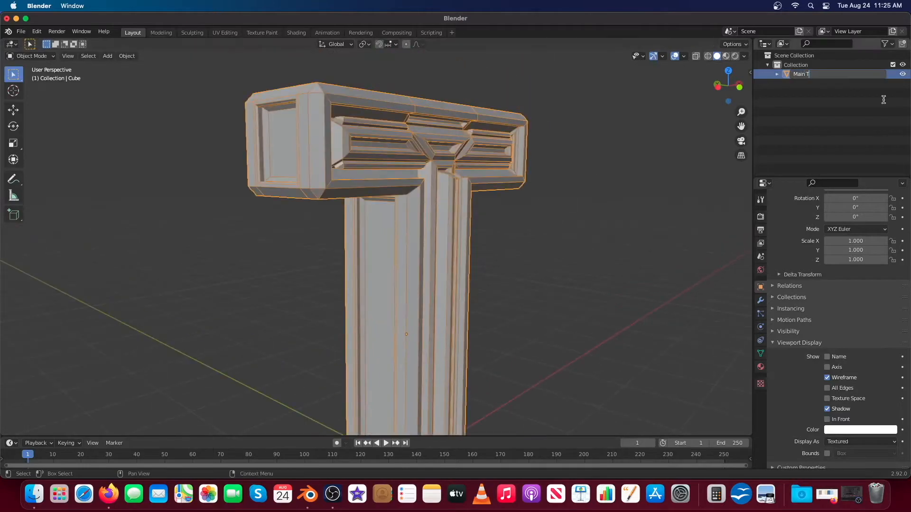
click(570, 142)
scroll(569, 142, down, 3)
click(429, 151)
key(ctrl+a)
click(456, 179)
key(ctrl+a)
click(470, 230)
- Add a 32-vertex cylinder at the origin with a radius of 0.03 m and a depth of 2 m
middle_drag(470, 223, 398, 283)
key(shift+a)
click(438, 328)
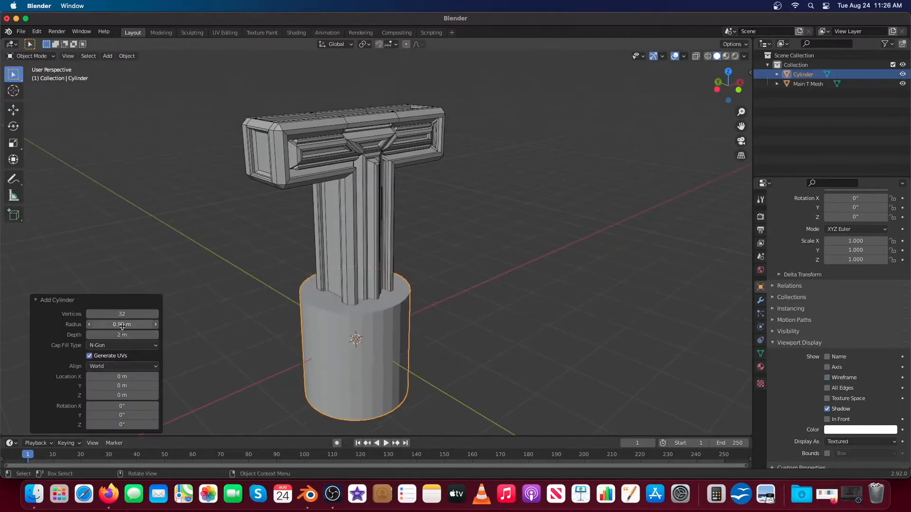
middle_drag(589, 284, 466, 283)
shift+middle_drag(494, 342, 513, 289)
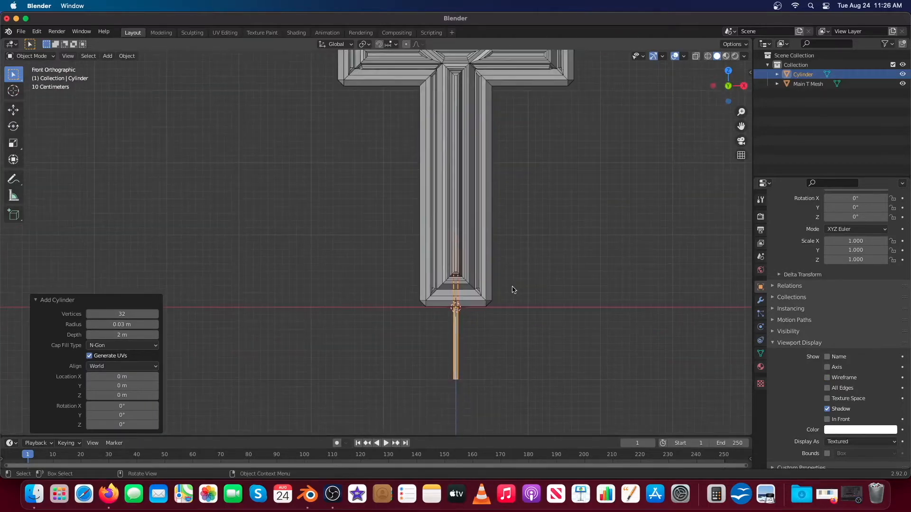
- Move the thin cylinder up and along X into the recessed side panel of the stem
key(g)
click(430, 197)
click(431, 198)
middle_drag(432, 198, 441, 276)
key(g)
key(x)
click(447, 280)
scroll(484, 242, down, 7)
middle_drag(484, 242, 456, 195)
scroll(352, 226, up, 6)
- Stretch the thin cylinder along Z to the height of the recess and apply its scale
key(s)
key(z)
click(352, 234)
scroll(352, 234, down, 3)
key(ctrl+a)
click(439, 188)
- Duplicate the rod and scale the copy into a short, thicker collar around it
key(shift+d)
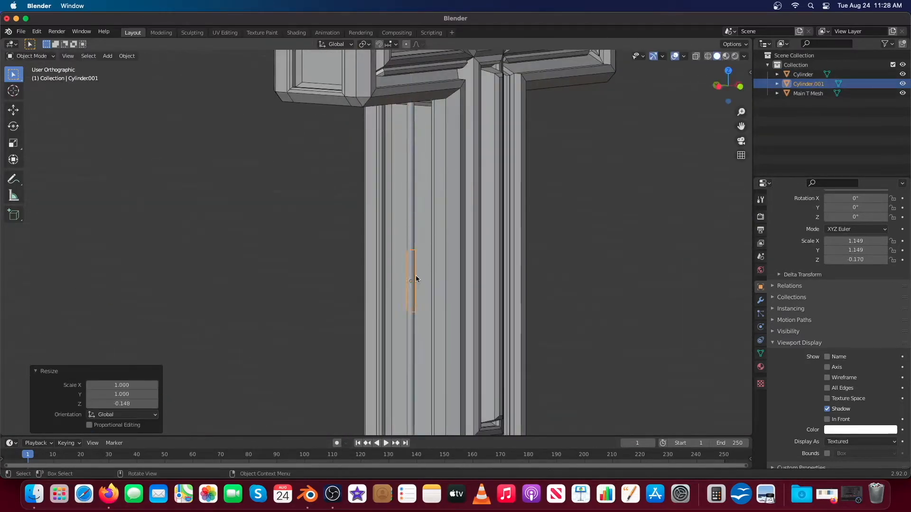
scroll(416, 279, up, 7)
key(s)
click(450, 247)
scroll(457, 275, down, 5)
- Move the collar along Z to the top of the recess and apply its scale
middle_drag(465, 304, 461, 266)
key(g)
key(z)
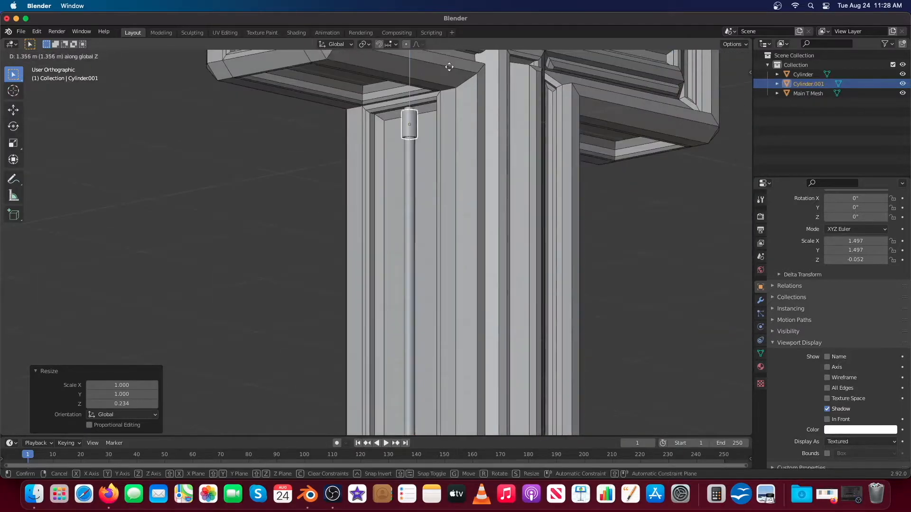
click(449, 66)
scroll(467, 214, up, 3)
middle_drag(471, 235, 443, 240)
key(g)
key(z)
click(442, 227)
scroll(440, 228, up, 5)
key(ctrl+a)
click(425, 218)
scroll(480, 232, up, 3)
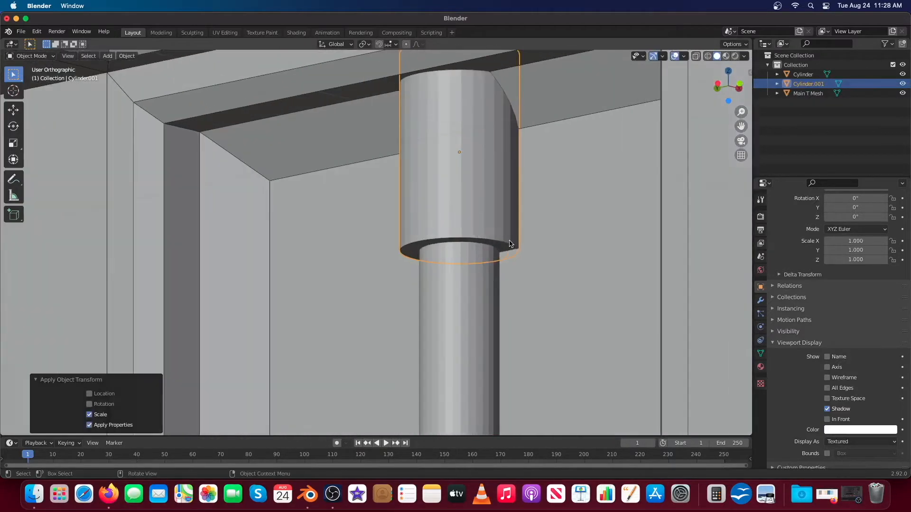
- Bevel the rim of the collar's bottom face
middle_drag(510, 241, 510, 256)
key(KP_Decimal)
key(Tab)
click(398, 302)
drag(376, 307, 379, 289)
scroll(386, 190, down, 3)
- Bevel the rim of the collar's top face and return to object mode
middle_drag(394, 151, 403, 280)
key(shift+z)
click(367, 184)
drag(376, 230, 376, 219)
middle_drag(380, 218, 389, 185)
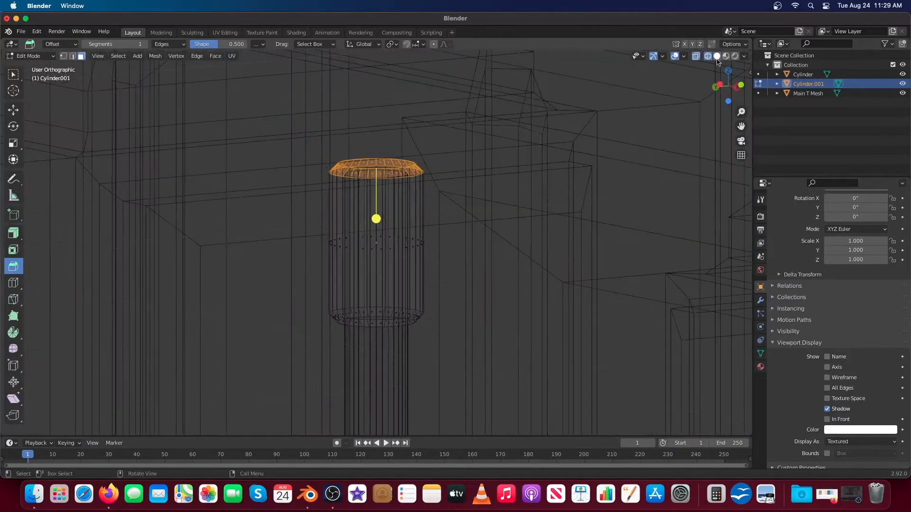
key(shift+z)
scroll(397, 183, down, 8)
key(Tab)
- Duplicate the collar down to the middle of the rod, stretch the copy along Z and apply its scale
shift+middle_drag(437, 228, 458, 182)
key(shift+d)
key(z)
click(455, 323)
key(s)
key(z)
shift+middle_drag(456, 323, 449, 206)
click(445, 127)
scroll(455, 175, up, 4)
key(ctrl+a)
key(s)
scroll(504, 184, down, 6)
- Duplicate a short collar down along Z and fit it at the bottom end of the rod
key(shift+d)
key(z)
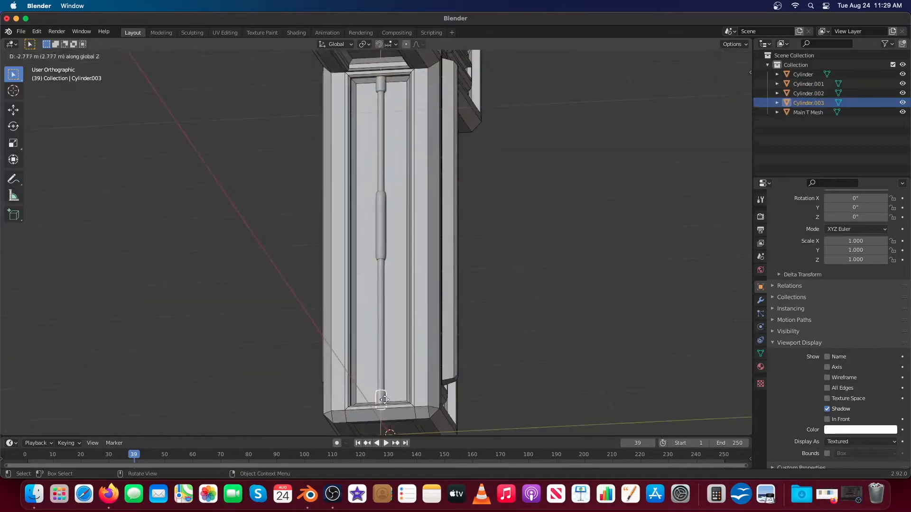
click(446, 380)
scroll(446, 380, up, 4)
scroll(310, 255, up, 4)
shift+middle_drag(346, 367, 326, 291)
key(g)
key(z)
click(313, 268)
scroll(318, 251, down, 6)
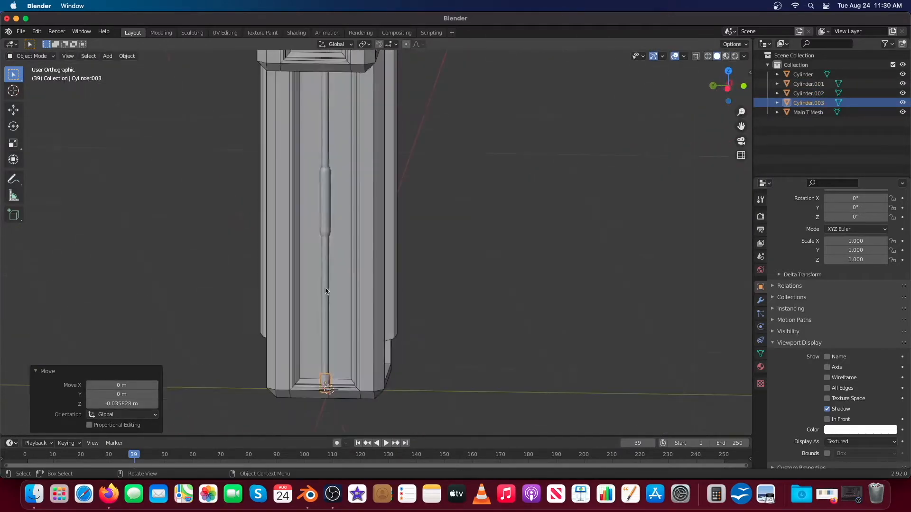
- Adjust the height of the long middle sleeve on the rod along Z
click(326, 290)
click(326, 201)
key(g)
key(z)
click(327, 181)
- Join the rod and its two end collars into one object
shift+middle_drag(398, 316, 419, 401)
shift+click(346, 160)
key(ctrl+j)
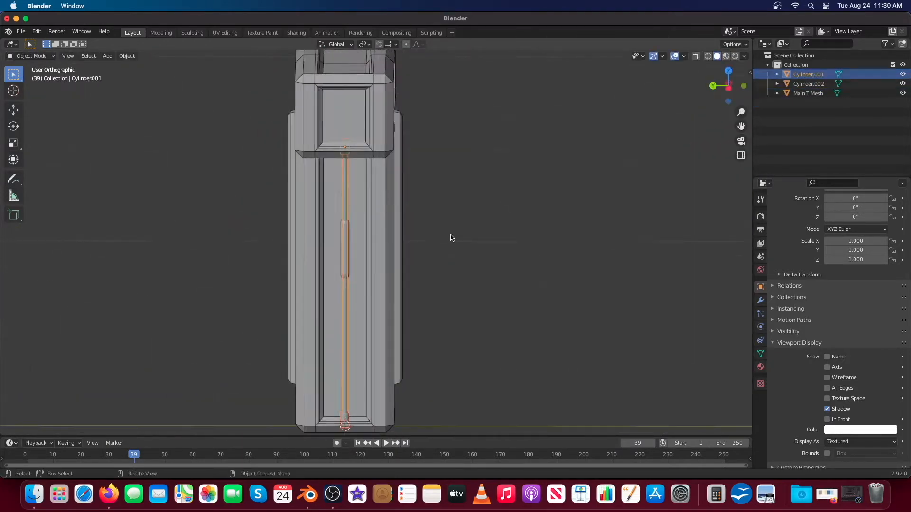
- Duplicate the joined rod along Y to place one copy on each side of the central rod
scroll(451, 236, down, 1)
middle_drag(451, 236, 394, 149)
key(shift+d)
key(y)
click(409, 157)
middle_drag(427, 185, 480, 149)
key(shift+d)
click(445, 180)
scroll(477, 148, up, 1)
click(395, 126)
scroll(403, 127, down, 2)
click(373, 130)
- Separate the first outer rod in the stem's side recess into its loose parts
middle_drag(373, 130, 463, 115)
scroll(473, 185, down, 2)
middle_drag(460, 177, 456, 214)
scroll(440, 172, up, 3)
key(Tab)
click(155, 56)
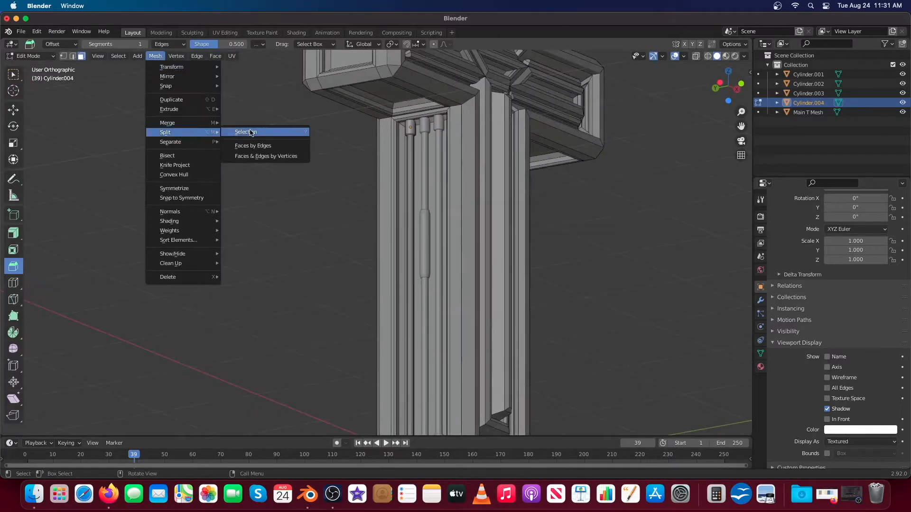
mouse_move(174, 74)
click(269, 161)
middle_drag(379, 159, 381, 106)
key(Tab)
- Separate the other outer rod into its loose parts
click(412, 96)
key(Tab)
click(155, 56)
click(269, 162)
click(155, 56)
click(261, 159)
key(Tab)
- Duplicate an outer rod, scale the copy to 0.239 along Z and move it down toward the rod's middle
key(shift+d)
key(s)
key(z)
click(416, 105)
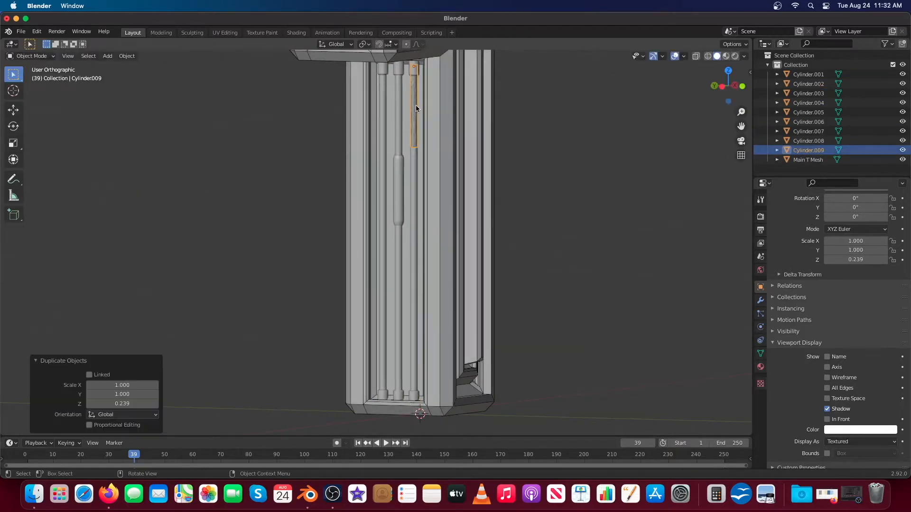
key(g)
key(z)
click(422, 164)
- Enlarge the shortened rod copy by about 1.923 to form a thicker sleeve, and apply its scale
scroll(467, 118, up, 5)
middle_drag(467, 118, 438, 168)
key(s)
click(440, 216)
key(ctrl+a)
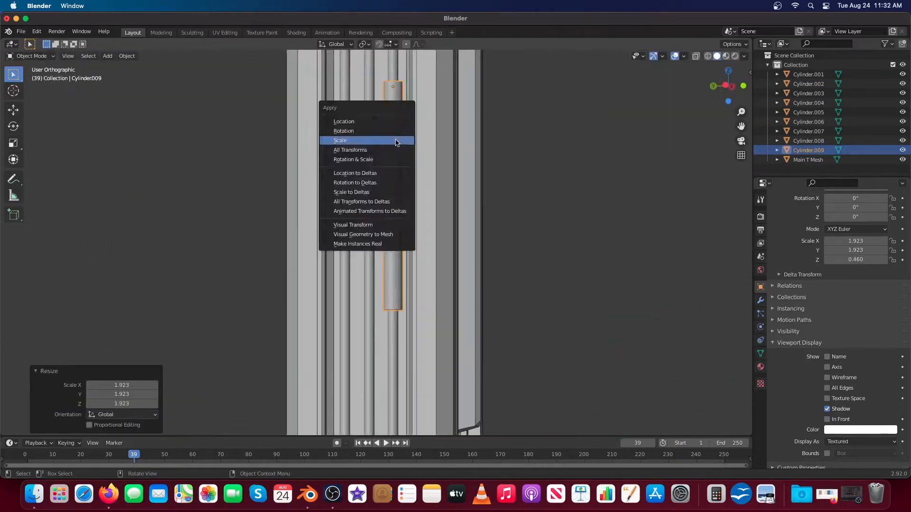
click(386, 137)
- Add ten evenly spaced loop cuts along the thick sleeve on the outer rod
scroll(387, 138, up, 3)
key(Tab)
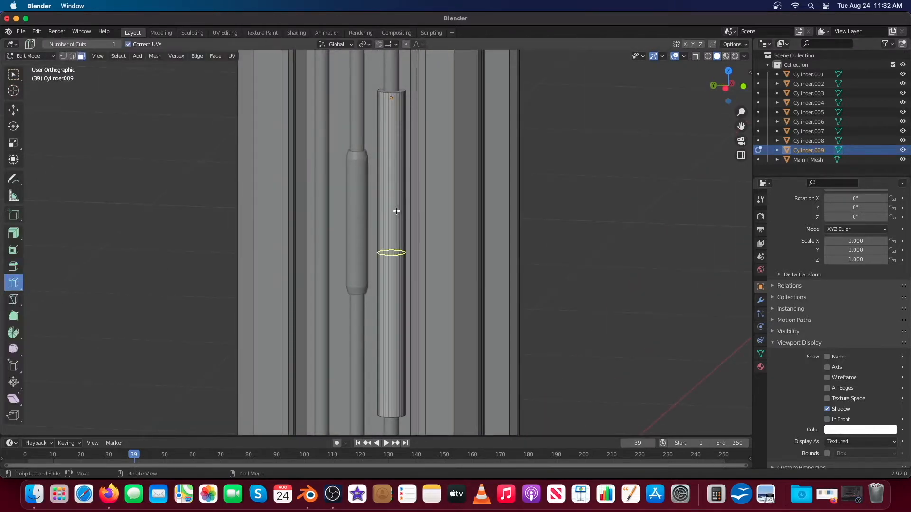
click(396, 212)
drag(122, 351, 151, 351)
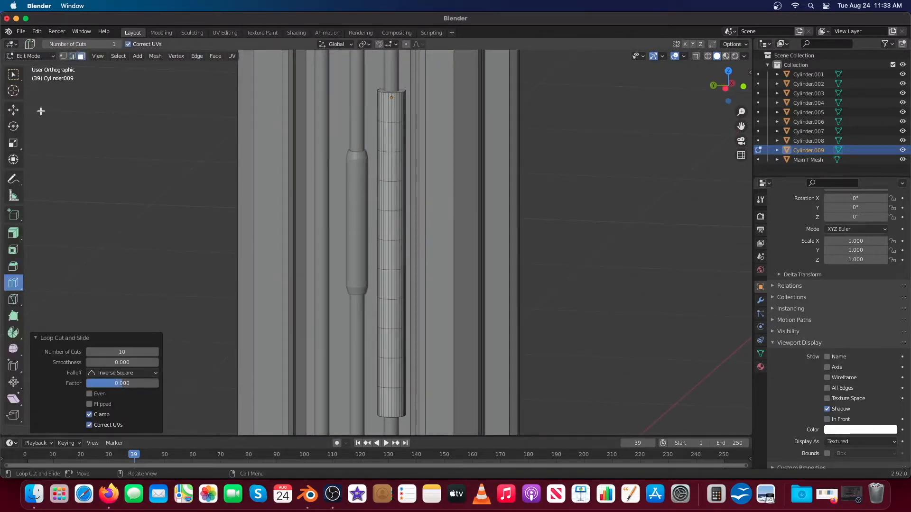
- Hide the main T mesh and extrude every second band of the sleeve outward by 0.0168 m to form collars
alt+click(391, 137)
mouse_move(391, 177)
middle_down()
mouse_move(494, 185)
mouse_move(391, 185)
middle_up()
click(903, 159)
middle_drag(592, 138, 488, 142)
scroll(488, 142, up, 2)
alt+shift+click(347, 168)
shift+middle_drag(401, 214, 476, 199)
alt+shift+click(407, 207)
scroll(401, 91, up, 2)
shift+middle_drag(401, 91, 330, 199)
shift+middle_drag(338, 427, 336, 267)
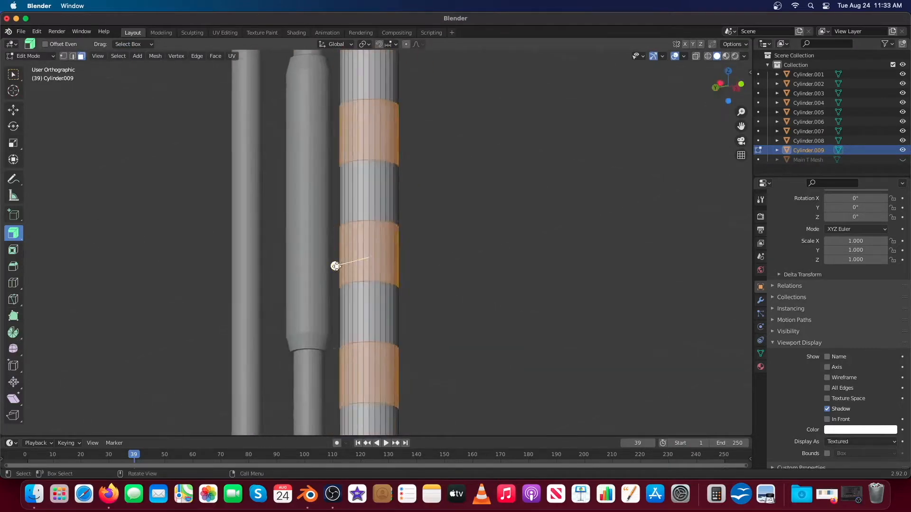
drag(341, 262, 340, 262)
scroll(341, 262, down, 3)
middle_drag(383, 166, 437, 273)
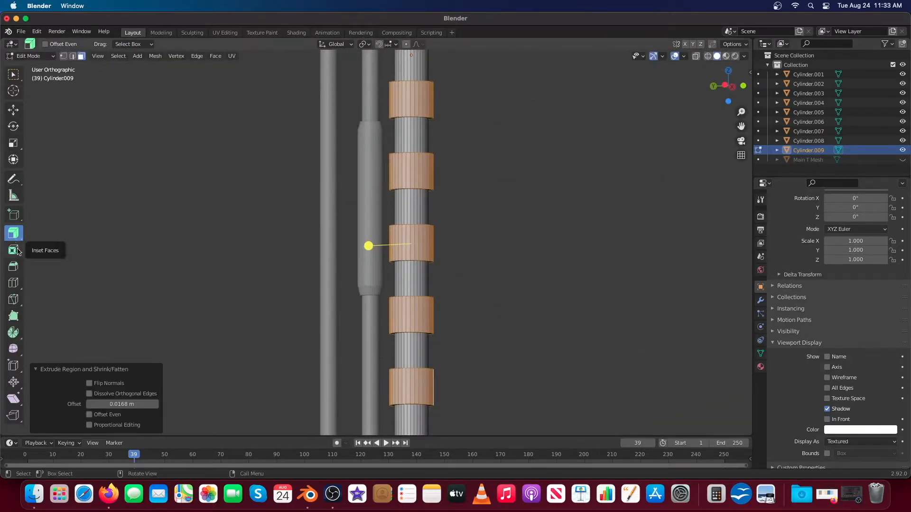
- Add two loop cuts around each raised collar of the sleeve
shift+middle_drag(472, 108, 456, 181)
click(396, 174)
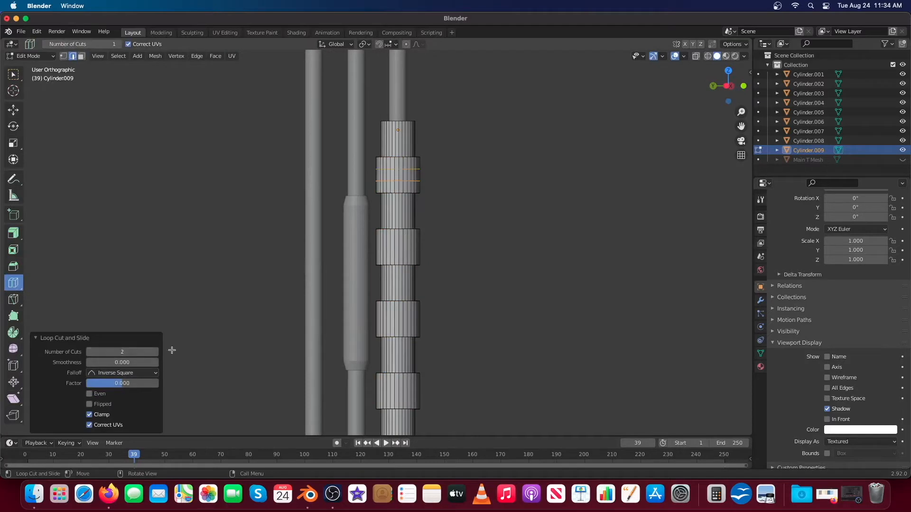
click(396, 321)
- Extrude the middle band of every collar inward by 0.0112 m to form a groove
shift+middle_drag(396, 321, 398, 252)
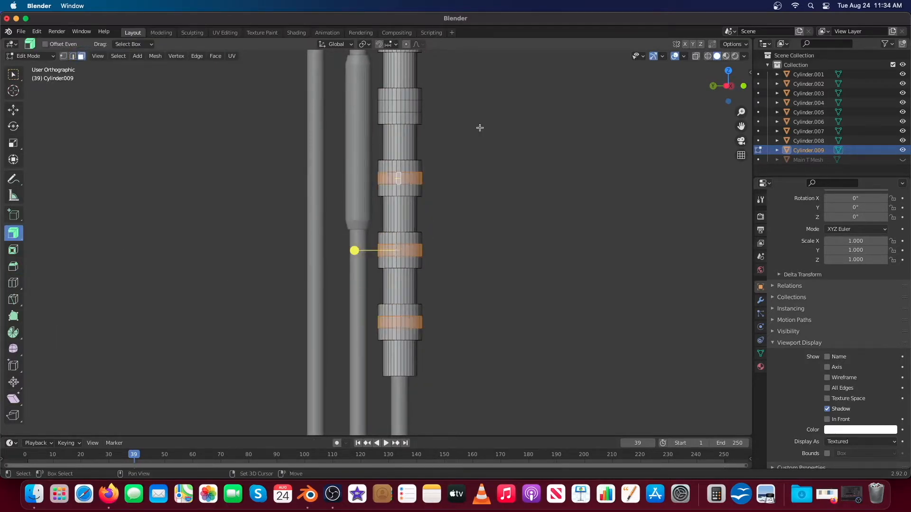
scroll(385, 207, up, 2)
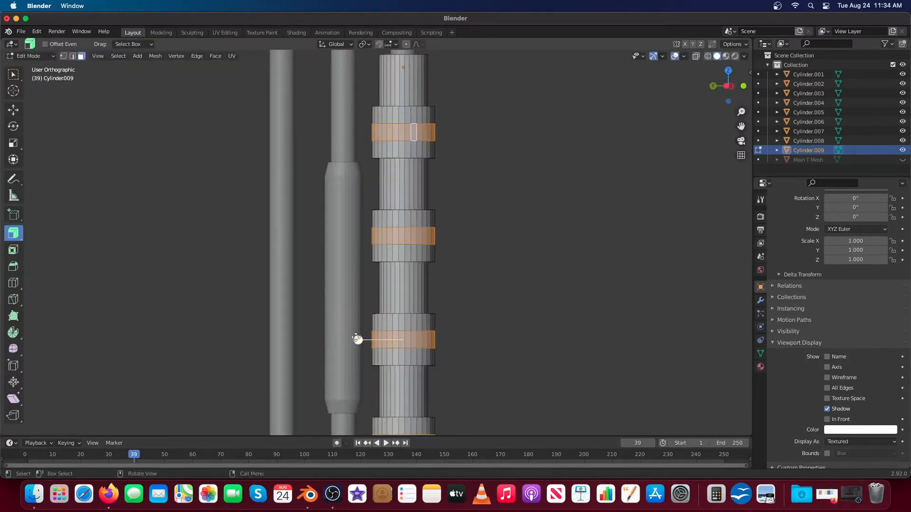
click(359, 339)
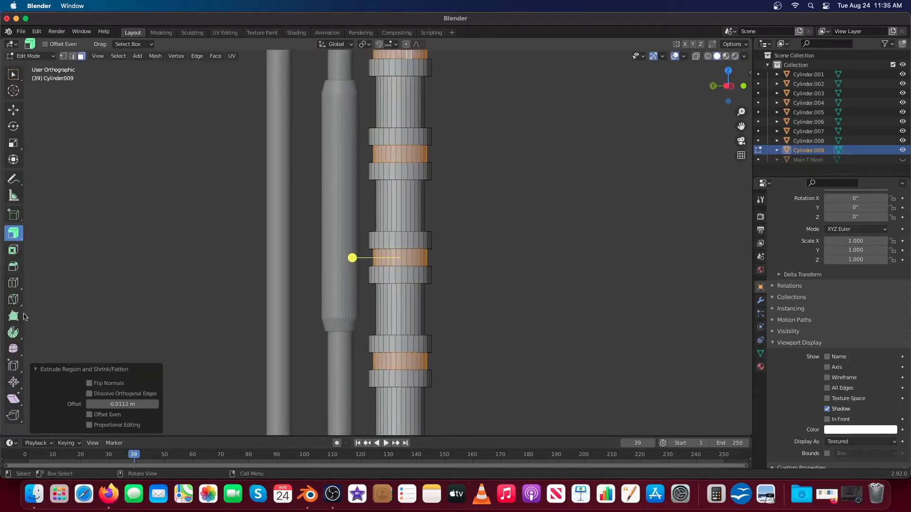
- Try to narrow the recessed bands of the upper collars along Z one at a time
shift+middle_drag(398, 64, 410, 138)
scroll(411, 138, up, 1)
alt+click(431, 123)
scroll(446, 121, up, 2)
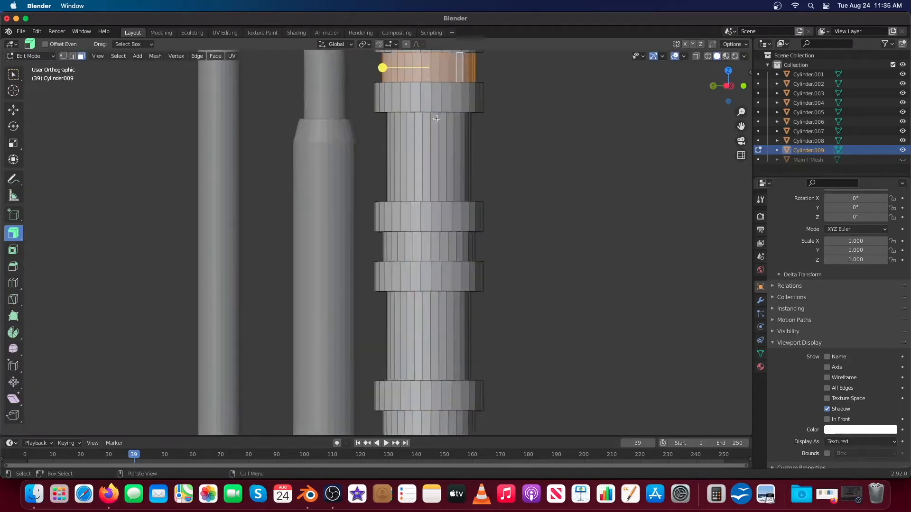
shift+middle_drag(462, 117, 464, 192)
key(s)
key(z)
alt+click(427, 324)
key(s)
key(z)
- Try to narrow the recessed bands of the remaining lower collars along Z
shift+middle_drag(536, 341, 522, 77)
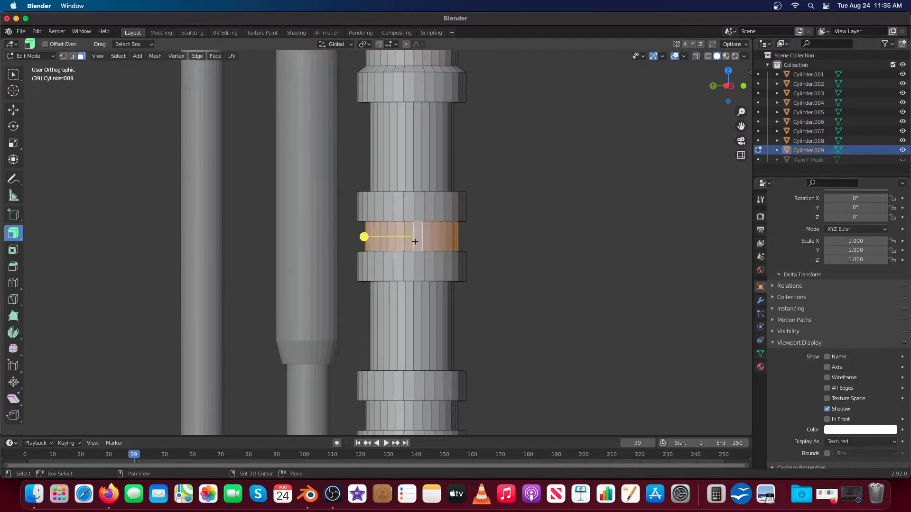
alt+click(414, 242)
key(s)
key(z)
shift+middle_drag(493, 332, 498, 164)
click(421, 251)
scroll(487, 342, down, 2)
shift+middle_drag(486, 342, 502, 224)
scroll(502, 224, up, 3)
scroll(502, 224, down, 2)
alt+shift+click(446, 249)
key(s)
key(z)
click(470, 239)
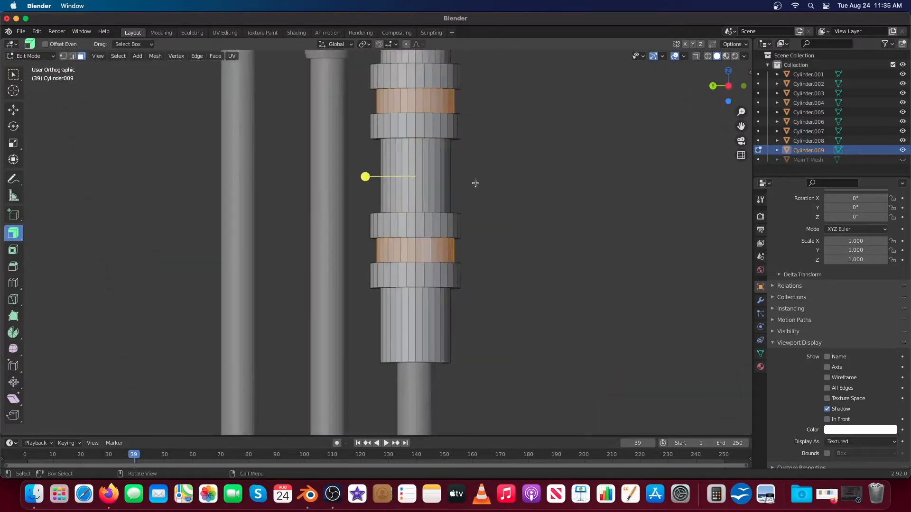
- Undo the Z scaling of the collars' recessed bands
middle_drag(404, 99, 487, 286)
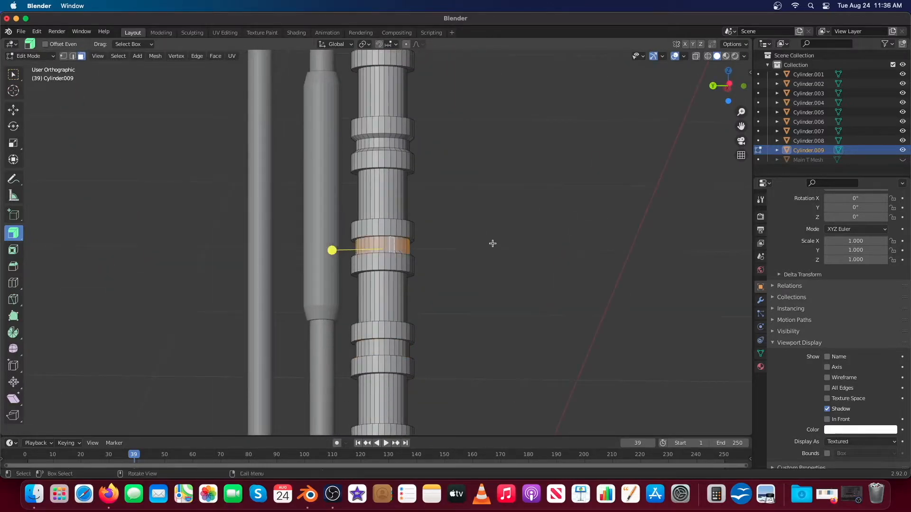
middle_drag(491, 243, 459, 264)
key(ctrl+z)
key(ctrl+z)
- Scale the recessed bands of the upper collars to about 0.6 along Z, one at a time, to slope the groove edges
scroll(386, 146, up, 3)
shift+middle_drag(386, 145, 393, 217)
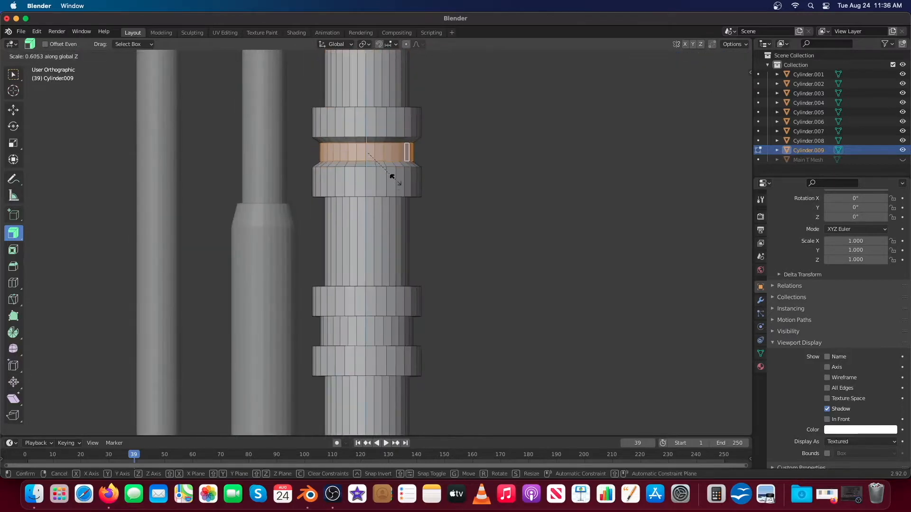
click(396, 179)
shift+middle_drag(368, 332, 387, 225)
alt+click(382, 226)
shift+middle_drag(396, 412, 396, 219)
alt+click(396, 218)
scroll(407, 235, down, 5)
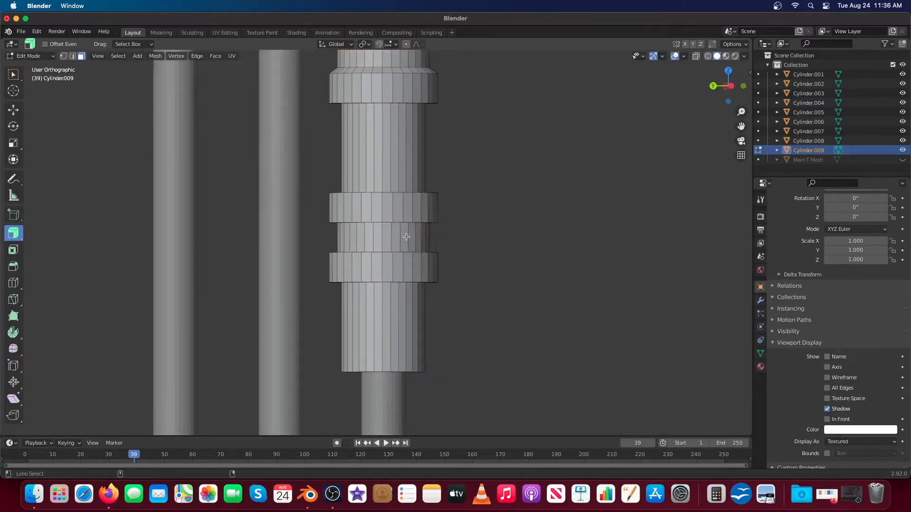
- Narrow the remaining recessed band of the lowest collar along Z
scroll(405, 132, up, 4)
middle_drag(458, 138, 419, 360)
alt+shift+click(407, 138)
key(s)
key(z)
click(441, 242)
- Bevel the end edges of the sleeve
scroll(419, 360, up, 2)
key(ctrl+b)
click(439, 403)
scroll(482, 220, down, 1)
- Bevel the outer edge loops of all five collars with a width of 0.0105 m and one segment
scroll(474, 247, up, 3)
middle_drag(483, 219, 466, 120)
key(2)
alt+click(467, 106)
alt+click(470, 119)
middle_drag(458, 158, 475, 126)
alt+shift+click(475, 126)
alt+shift+click(441, 303)
middle_drag(525, 299, 368, 318)
scroll(531, 311, up, 2)
scroll(511, 154, down, 3)
scroll(368, 317, up, 2)
key(ctrl+b)
click(521, 240)
scroll(503, 214, down, 4)
middle_drag(499, 204, 555, 203)
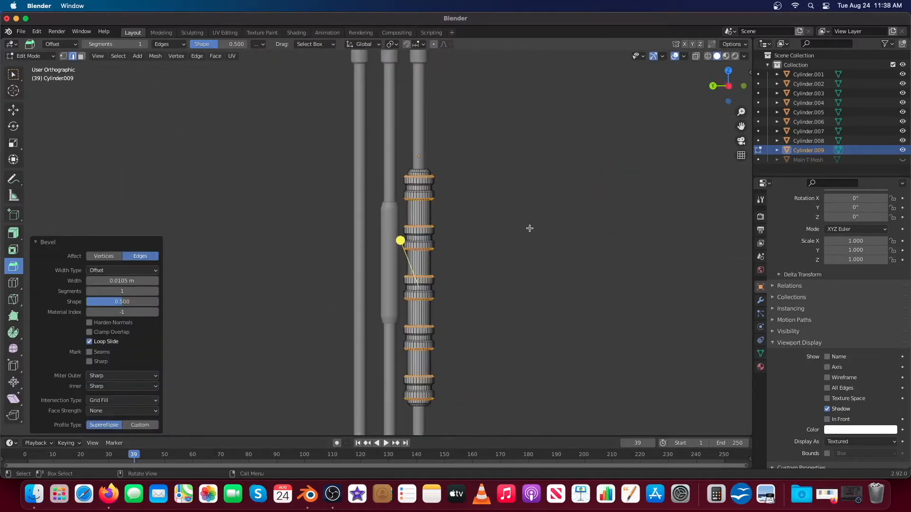
- Return to object mode and apply the decorated sleeve's scale
key(Tab)
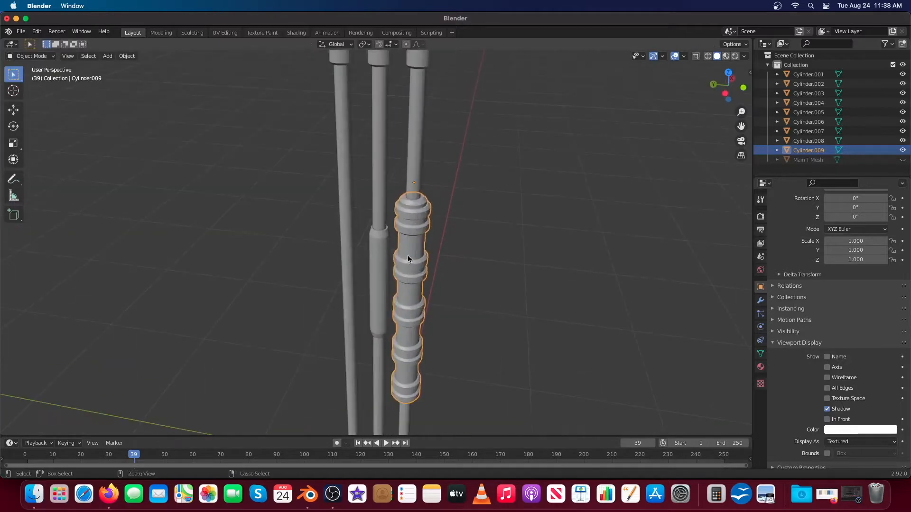
key(ctrl+a)
click(408, 260)
middle_drag(462, 281, 484, 263)
middle_drag(464, 151, 478, 172)
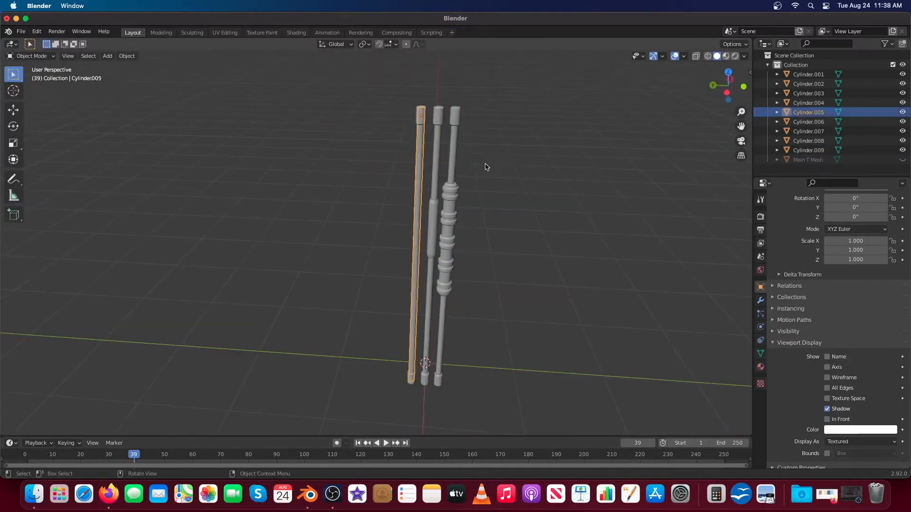
- Add a cylinder with a reduced radius and place it over the undecorated outer rod in top view
scroll(425, 172, down, 1)
key(shift+a)
mouse_move(279, 238)
click(326, 290)
middle_drag(445, 280, 87, 323)
drag(141, 314, 122, 314)
middle_drag(361, 223, 411, 238)
key(KP_7)
key(g)
click(264, 316)
- Align the new cylinder with the undecorated rod's end cap by centers, relative to the active object
scroll(251, 337, up, 4)
shift+middle_drag(244, 353, 429, 199)
scroll(376, 242, up, 2)
shift+click(329, 292)
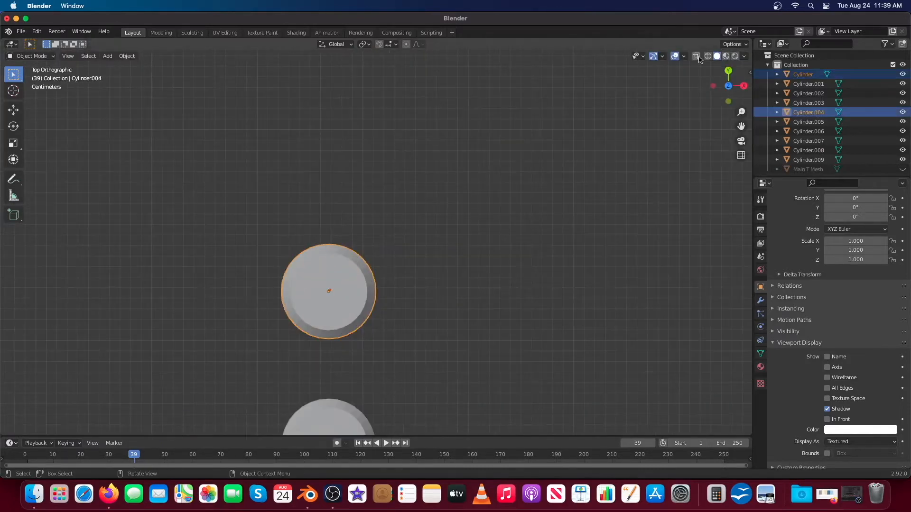
click(707, 56)
click(127, 55)
mouse_move(159, 67)
click(278, 188)
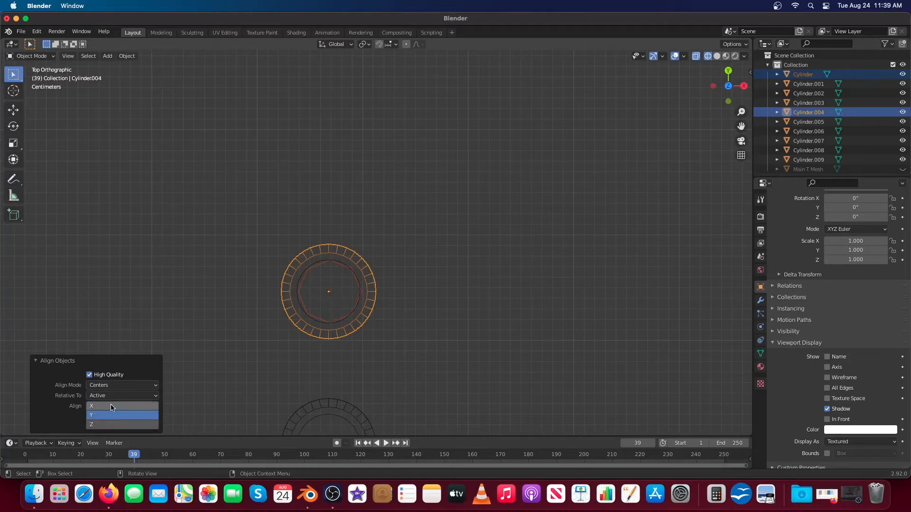
click(347, 176)
- Return to solid shading, thicken the centre rod's sleeve and rescale it along Z
middle_drag(395, 380, 399, 329)
scroll(399, 330, down, 5)
click(717, 56)
middle_drag(418, 360, 408, 306)
click(369, 233)
scroll(369, 243, up, 5)
key(s)
click(393, 220)
middle_drag(364, 260, 427, 142)
key(s)
key(z)
click(380, 249)
- Turn on wireframe display for the centre rod's sleeve and scale its selected geometry to 0.928 along Z
click(427, 143)
click(827, 377)
scroll(427, 213, down, 4)
middle_drag(427, 213, 441, 380)
key(Tab)
key(s)
key(z)
click(441, 303)
scroll(489, 212, down, 3)
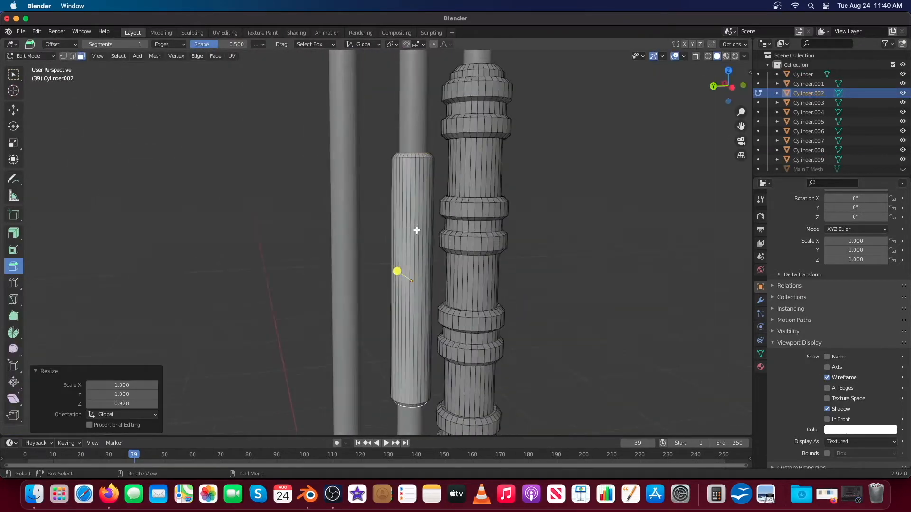
- Add two loop cuts to the centre sleeve, spread them by about 1.59 along Z and widen them to taper its ends
key(2)
click(13, 282)
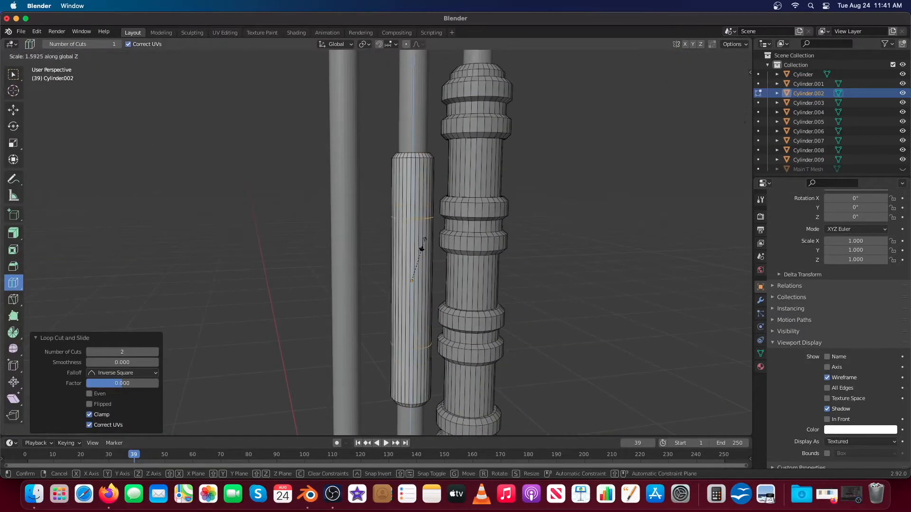
click(421, 249)
scroll(423, 249, up, 1)
key(s)
click(407, 238)
key(3)
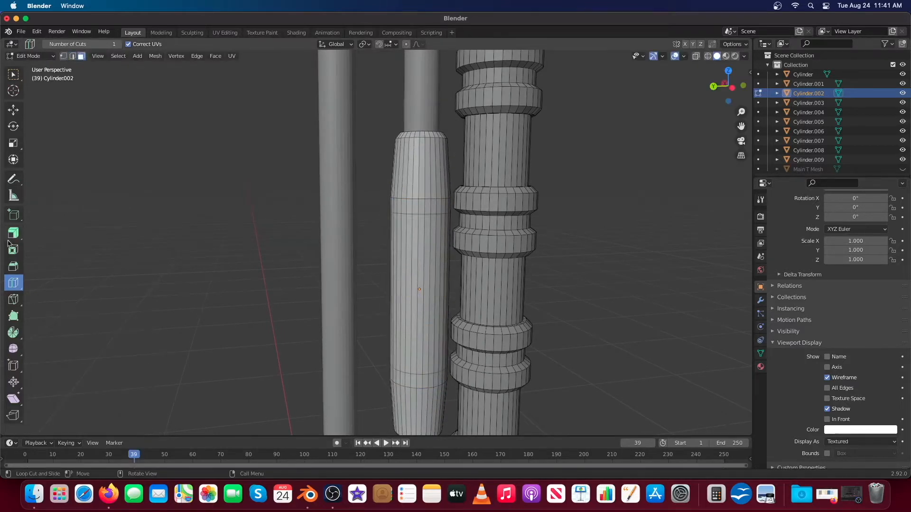
- Extrude the centre sleeve's middle band inward by 0.011 m and scale it to about 0.85 along Z
middle_drag(416, 264, 421, 254)
shift+middle_drag(422, 255, 403, 190)
scroll(403, 190, up, 1)
drag(457, 233, 433, 233)
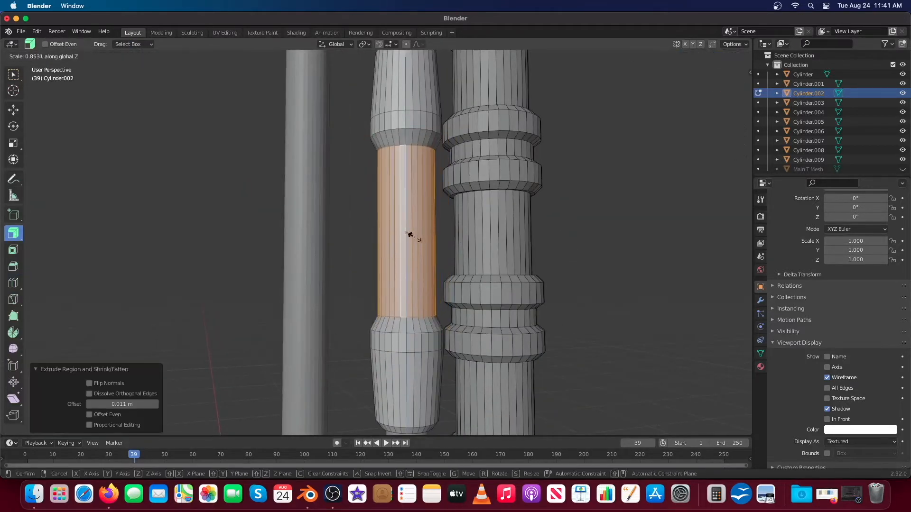
click(415, 237)
middle_drag(414, 238, 412, 258)
- Add four evenly spaced loop cuts around the centre sleeve's recessed middle section
scroll(413, 258, up, 1)
click(13, 283)
click(389, 246)
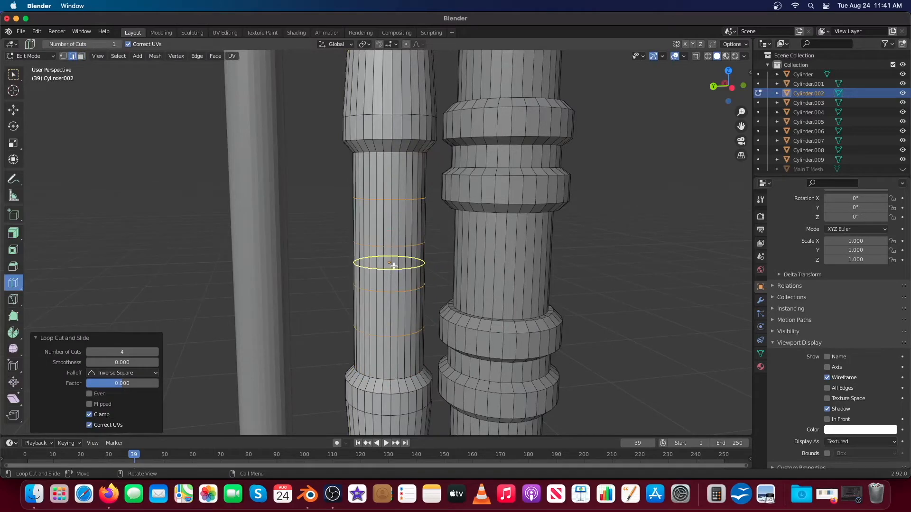
- Extrude the second and fourth bands of the recessed section outward by about 0.00865 m
click(14, 233)
scroll(418, 292, up, 1)
key(3)
shift+middle_drag(441, 336, 431, 291)
alt+click(382, 213)
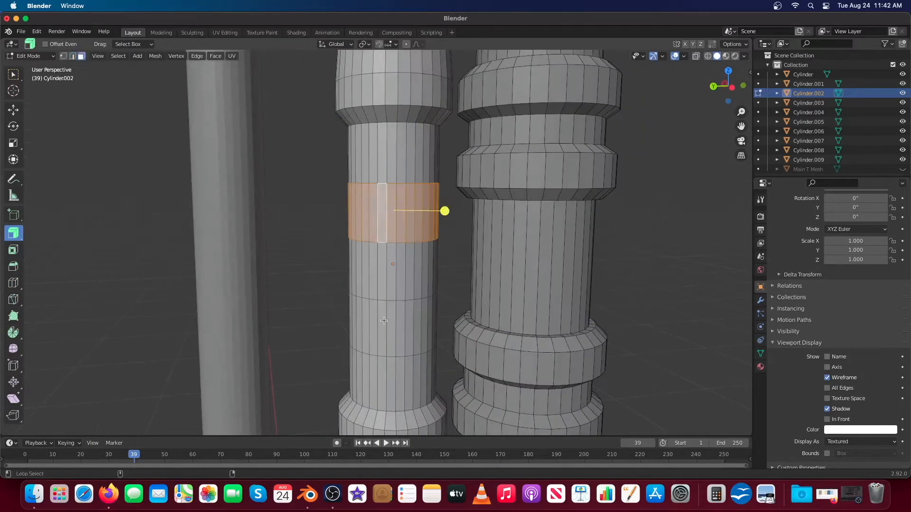
shift+drag(443, 279, 443, 280)
scroll(441, 280, up, 2)
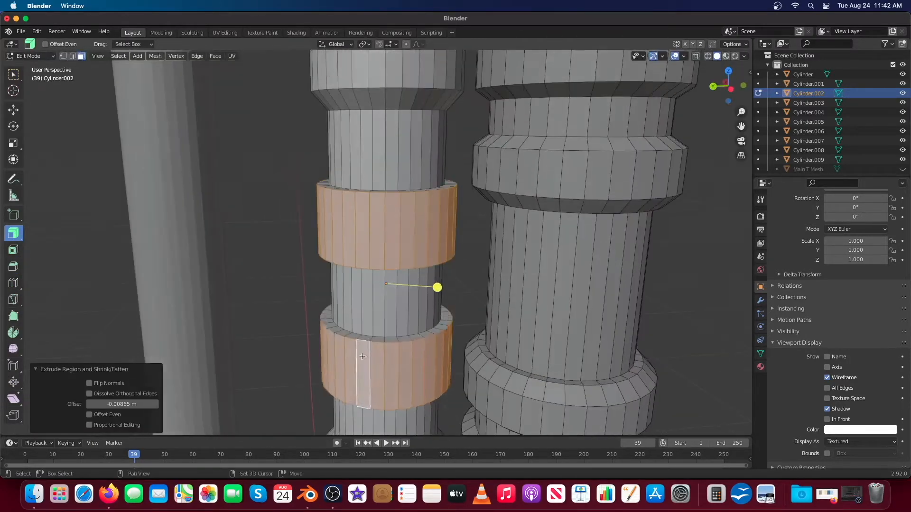
- Narrow the two raised bands along Z to slope their edges, and recess the middle of each band
alt+click(423, 218)
key(s)
key(z)
click(414, 211)
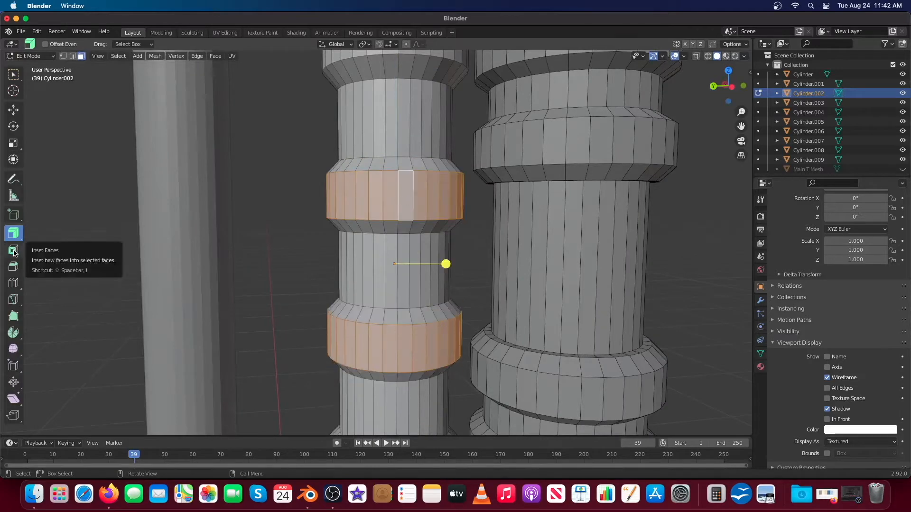
drag(434, 270, 425, 266)
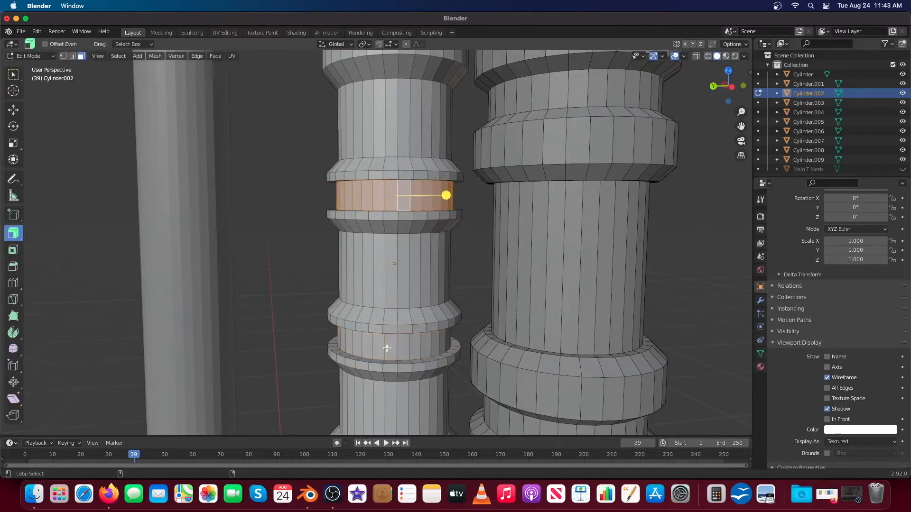
- Extrude the centre sleeve's wide upper and lower end sections together and scale the new faces along Z
click(404, 198)
scroll(427, 214, down, 3)
middle_drag(427, 214, 455, 231)
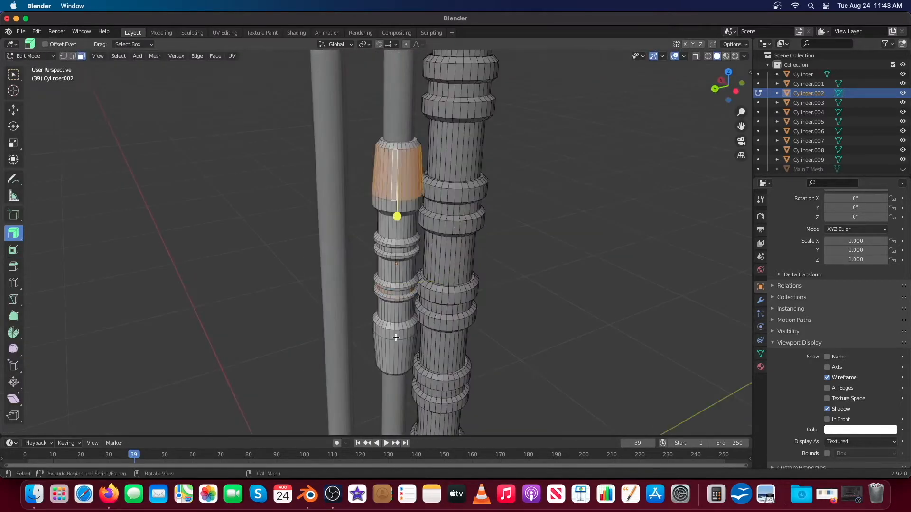
alt+shift+click(399, 350)
scroll(396, 262, up, 3)
drag(406, 308, 451, 245)
drag(472, 172, 472, 168)
scroll(472, 172, up, 1)
middle_drag(462, 190, 424, 429)
key(s)
key(z)
click(419, 263)
- Select the matching edge loops on the centre sleeve's end sections and scale them along Z
scroll(427, 200, up, 3)
key(2)
alt+click(411, 175)
scroll(445, 285, down, 3)
alt+shift+click(411, 275)
key(s)
key(z)
click(411, 114)
- Bevel the edge loops of the centre sleeve's end sections by about 0.00355 m with one segment
scroll(411, 113, down, 3)
scroll(411, 114, up, 5)
alt+click(393, 336)
shift+middle_drag(411, 114, 417, 395)
click(424, 162)
scroll(330, 342, up, 1)
alt+click(333, 396)
alt+shift+click(376, 134)
key(ctrl+b)
click(364, 359)
scroll(539, 317, down, 5)
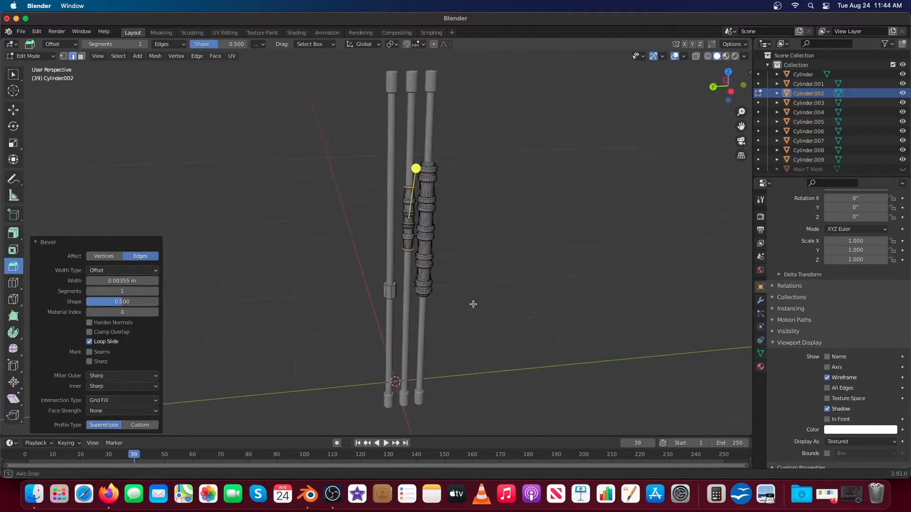
- Duplicate the thick outer sleeve and scale the copy down uniformly in top view
key(Tab)
middle_drag(418, 209, 427, 233)
click(453, 178)
middle_drag(453, 178, 508, 172)
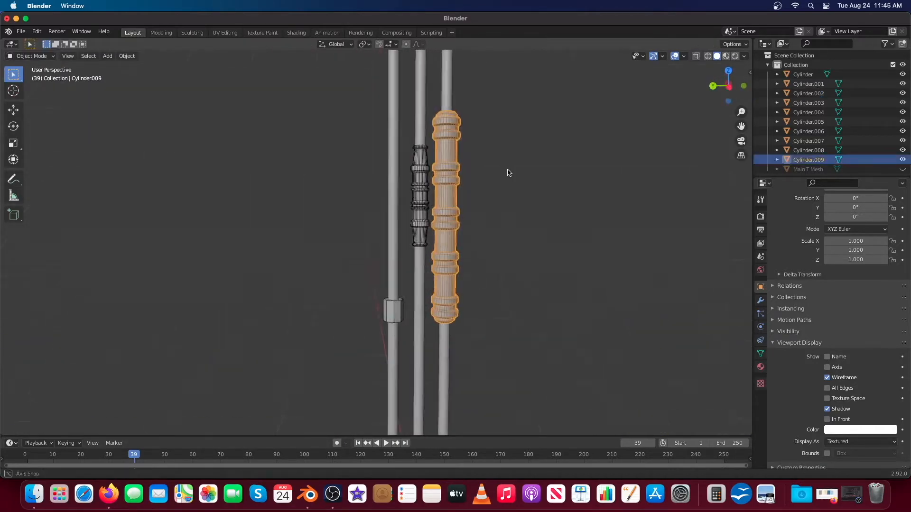
click(472, 182)
key(KP_7)
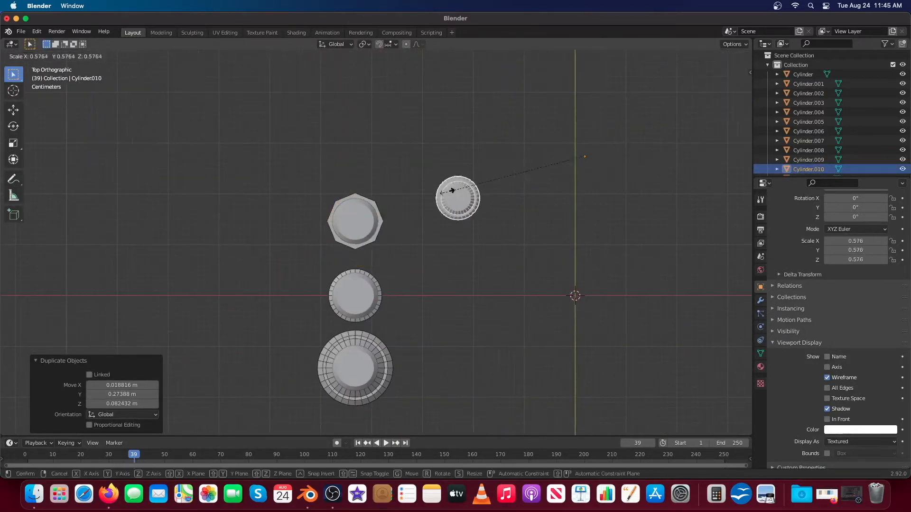
click(524, 181)
- Move the small sleeve copy over the rod with the octagonal collar
key(g)
click(362, 222)
scroll(370, 235, up, 12)
- Line up the copied sleeve with the centre of the octagonal-collar rod and scale it by 1.136
shift+click(358, 221)
key(shift+z)
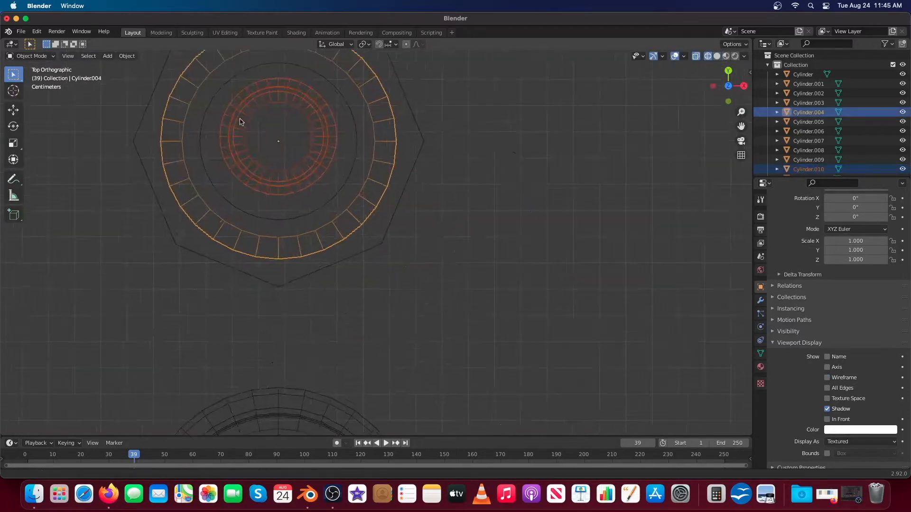
shift+middle_drag(257, 112, 365, 228)
click(370, 224)
scroll(370, 224, down, 4)
drag(370, 224, 401, 202)
shift+click(394, 157)
click(127, 56)
click(252, 188)
click(435, 244)
click(728, 101)
scroll(734, 68, down, 15)
middle_drag(412, 323, 424, 241)
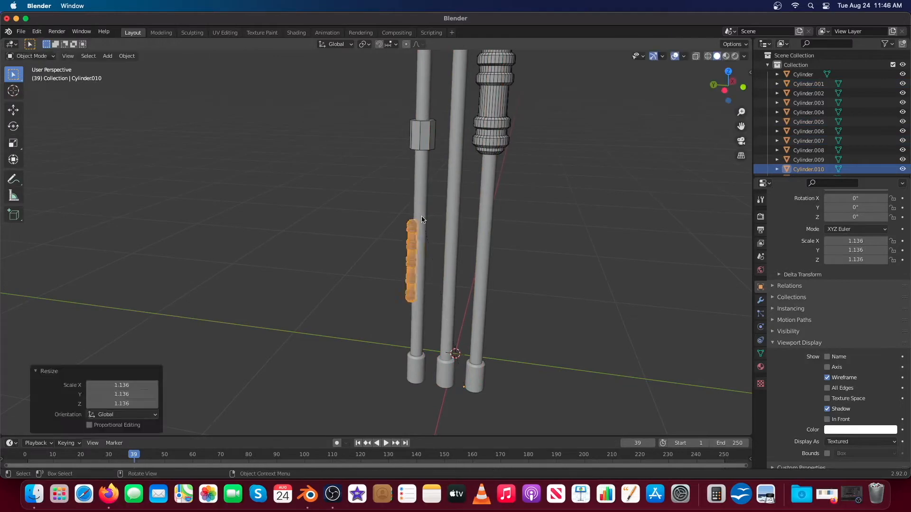
- Apply the copied sleeve's scale and set its origin to its geometry
key(ctrl+a)
click(395, 212)
click(126, 56)
click(265, 87)
- Scale the copied sleeve uniformly to 2.981 and move it 0.30391 m up along Z
key(s)
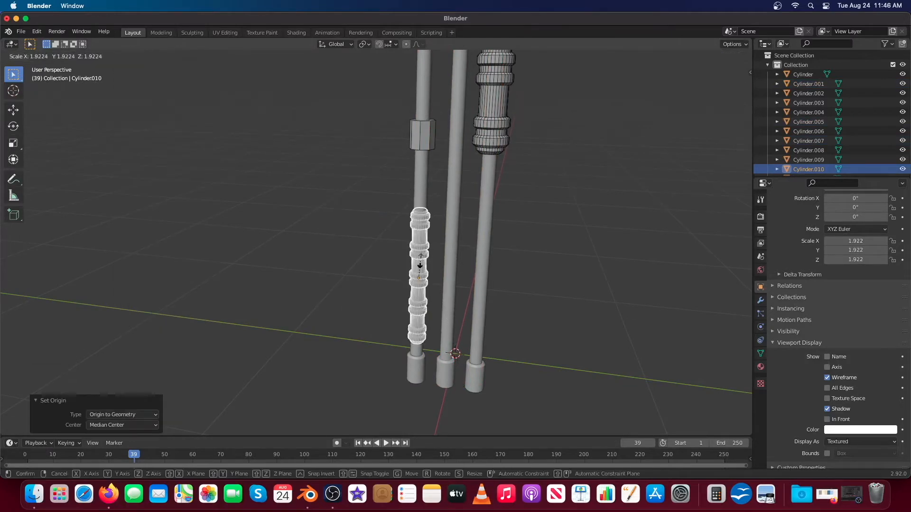
click(436, 124)
middle_drag(436, 124, 438, 161)
scroll(438, 161, up, 4)
click(435, 64)
middle_drag(436, 64, 415, 283)
key(s)
click(510, 294)
key(g)
key(z)
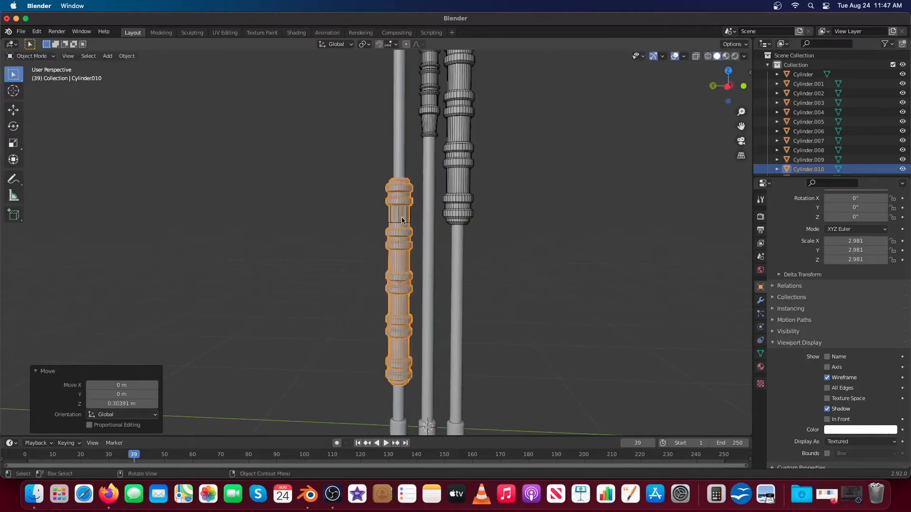
- Enlarge the octagonal collar until it surrounds the copied sleeve and reposition it along Z
click(402, 218)
scroll(402, 218, up, 3)
key(s)
click(437, 216)
key(g)
key(z)
shift+middle_drag(437, 216, 455, 190)
click(451, 217)
scroll(440, 176, up, 1)
- Add a single lengthwise loop cut to the copied sleeve
click(441, 184)
click(449, 146)
key(Tab)
scroll(455, 200, up, 2)
click(13, 282)
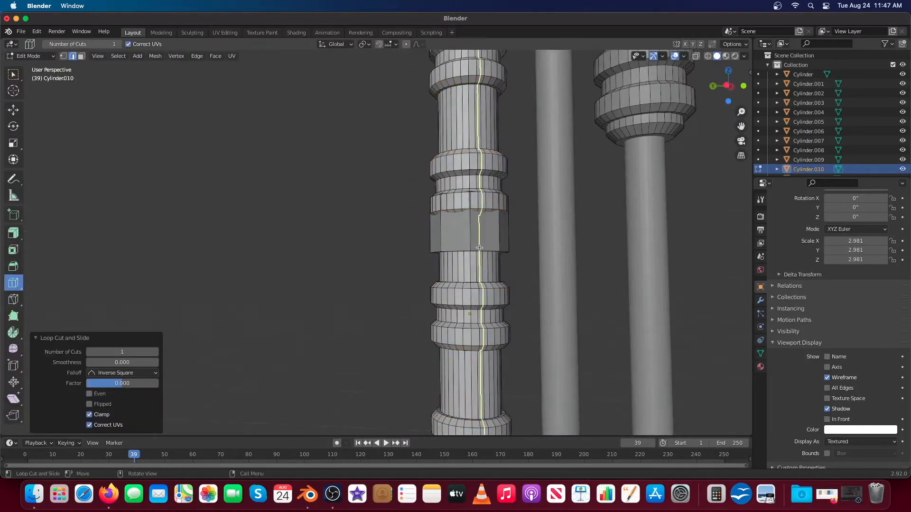
- Delete the part of the copied sleeve that extends above the octagonal collar
scroll(377, 187, down, 2)
click(81, 56)
click(13, 233)
shift+middle_drag(367, 139, 312, 214)
drag(327, 145, 443, 303)
middle_drag(480, 255, 361, 237)
key(shift+z)
scroll(427, 237, up, 2)
shift+middle_drag(427, 294, 435, 187)
shift+drag(435, 187, 311, 235)
middle_drag(313, 234, 370, 181)
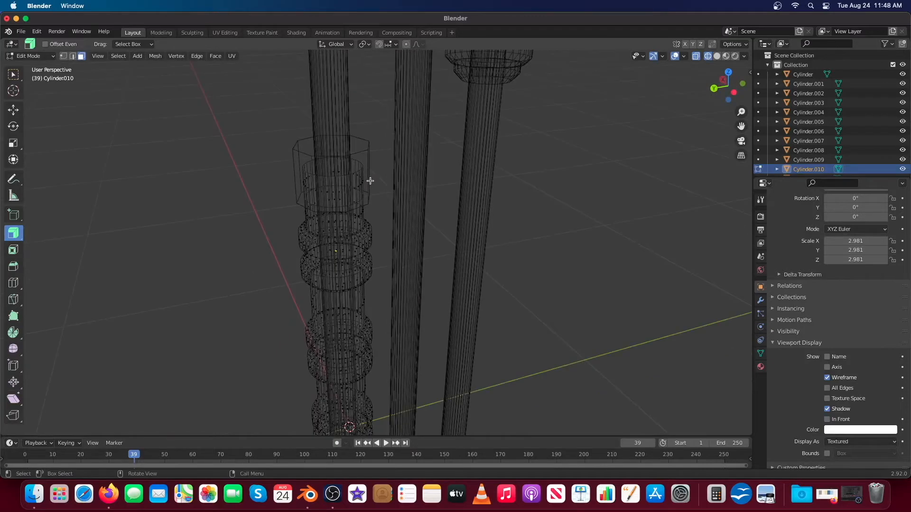
- Hide the octagonal collar to expose the sleeve's cut upper end
key(shift+z)
click(903, 120)
scroll(903, 120, up, 1)
click(903, 74)
key(super+z)
middle_drag(337, 183, 248, 189)
key(super+z)
key(super+z)
- Fill the sleeve's open upper edge loop with a face, adjust it along Z and show the collar again
key(2)
alt+click(232, 218)
key(f)
scroll(248, 189, up, 2)
scroll(248, 199, down, 6)
key(g)
key(z)
click(372, 176)
click(903, 74)
- Resize the octagonal collar and join it with the shortened sleeve
key(Tab)
click(346, 136)
key(s)
click(349, 134)
middle_drag(390, 188, 389, 199)
shift+click(357, 161)
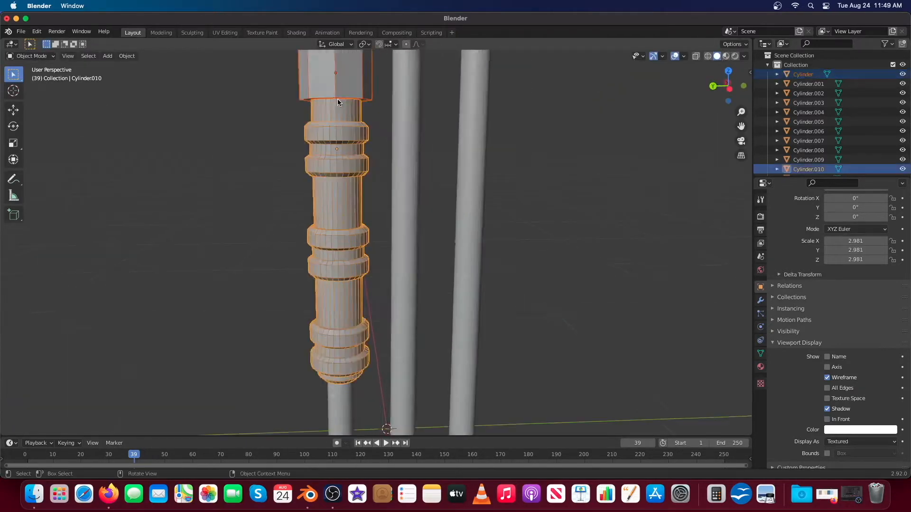
click(356, 123)
- Apply the scale and bevel the edges of the octagonal collar
key(Tab)
scroll(356, 161, up, 5)
key(3)
click(344, 156)
middle_drag(304, 256, 294, 192)
key(Escape)
key(Tab)
middle_drag(336, 217, 334, 147)
key(ctrl+a)
key(s)
key(Tab)
key(ctrl+b)
click(364, 120)
middle_drag(364, 120, 272, 147)
- Duplicate the collared sleeve, rotated 180° about X, and position the copy on the upper part of its rod
scroll(271, 146, down, 5)
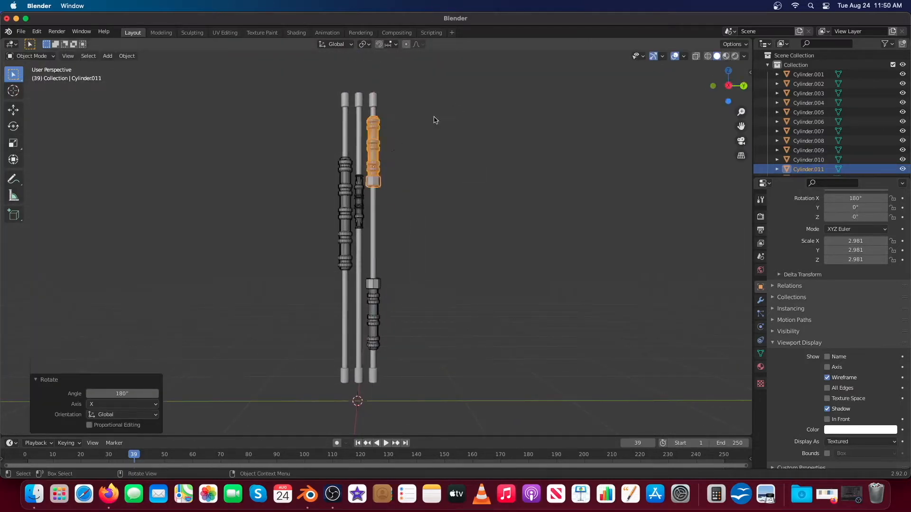
key(g)
key(z)
click(422, 178)
- Duplicate the centre sleeve lower on its rod and move the thick outer sleeve up along Z
click(375, 188)
click(357, 214)
key(g)
key(z)
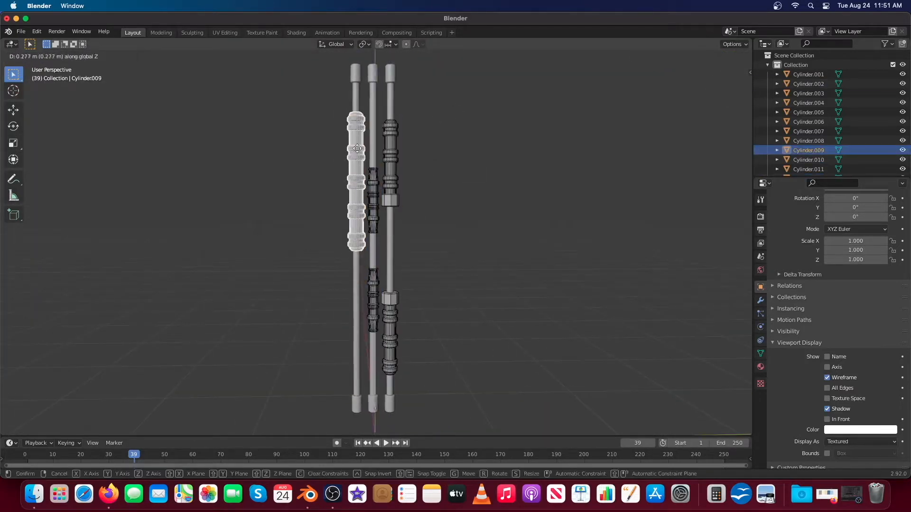
click(363, 190)
- Duplicate the thick sleeve below the original along Z and shift both upward together
key(shift+d)
key(z)
click(482, 242)
scroll(482, 242, down, 2)
shift+click(369, 176)
key(g)
key(z)
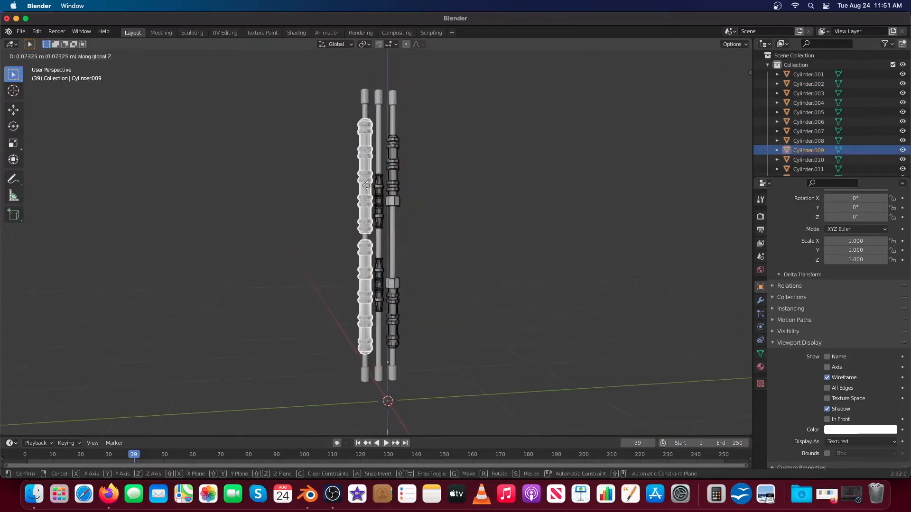
click(470, 238)
- Place a duplicate of the flipped collared sleeve beside the rods and separate its octagonal collar
click(379, 190)
click(342, 260)
scroll(303, 247, up, 1)
key(Tab)
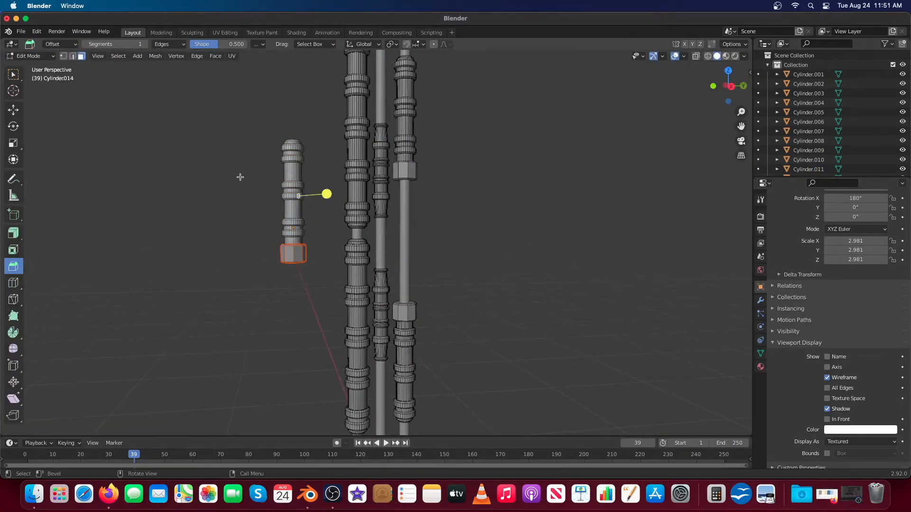
- Delete the duplicate's sleeve body and set the separated collar's origin to its geometry
key(Tab)
key(Delete)
click(125, 57)
click(233, 90)
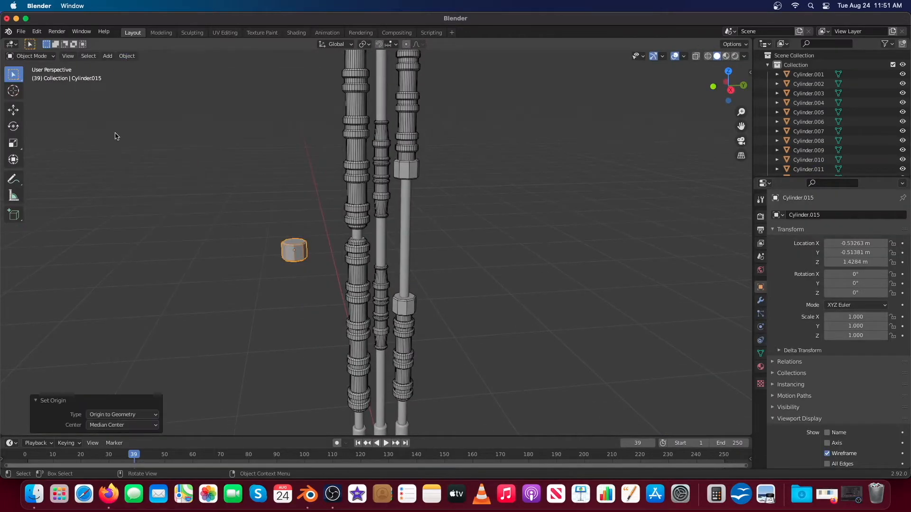
- Scale the separated octagonal collar down to 0.393 and move it over the thick outer rod
middle_drag(116, 136, 465, 250)
key(KP_7)
key(g)
click(375, 286)
scroll(375, 286, up, 3)
key(s)
click(356, 301)
scroll(353, 279, up, 3)
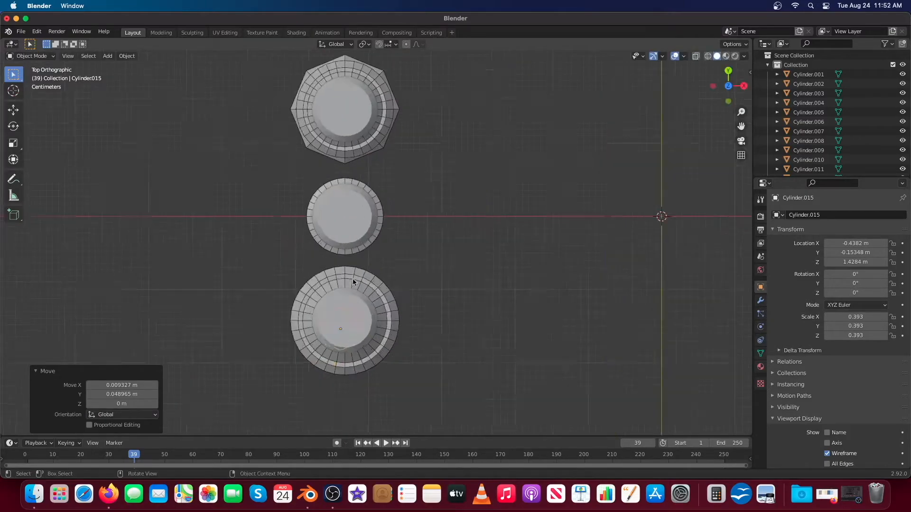
- Align the small octagonal collar with the centre of the thick outer rod
key(shift+z)
shift+click(428, 251)
mouse_move(353, 279)
middle_down()
mouse_move(427, 252)
mouse_move(467, 157)
middle_up()
key(KP_7)
click(127, 56)
click(247, 190)
shift+click(467, 157)
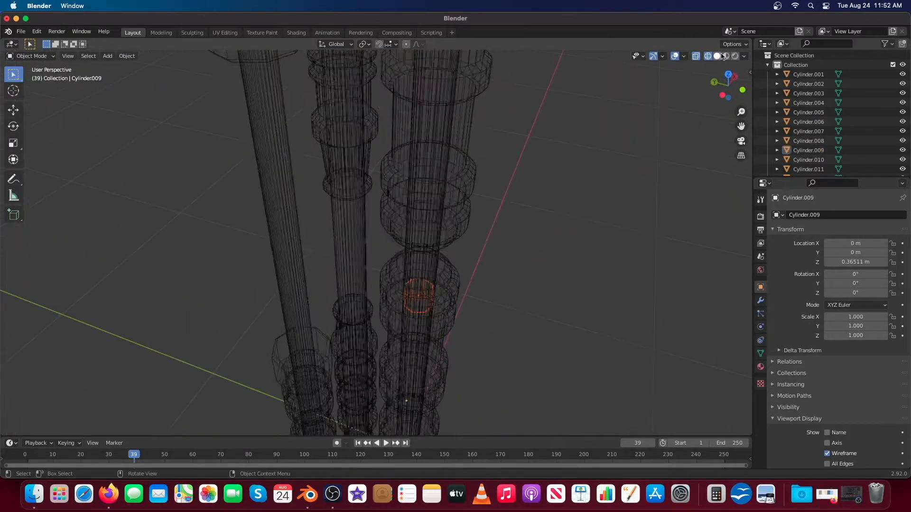
click(716, 56)
- Enlarge the octagonal collar to a scale of 1.331 and position it along Z between the two thick sleeves
key(s)
click(514, 191)
middle_drag(515, 191, 446, 212)
key(g)
key(z)
click(443, 212)
scroll(443, 214, down, 6)
click(434, 252)
key(s)
key(z)
click(429, 303)
click(432, 241)
middle_drag(431, 241, 432, 235)
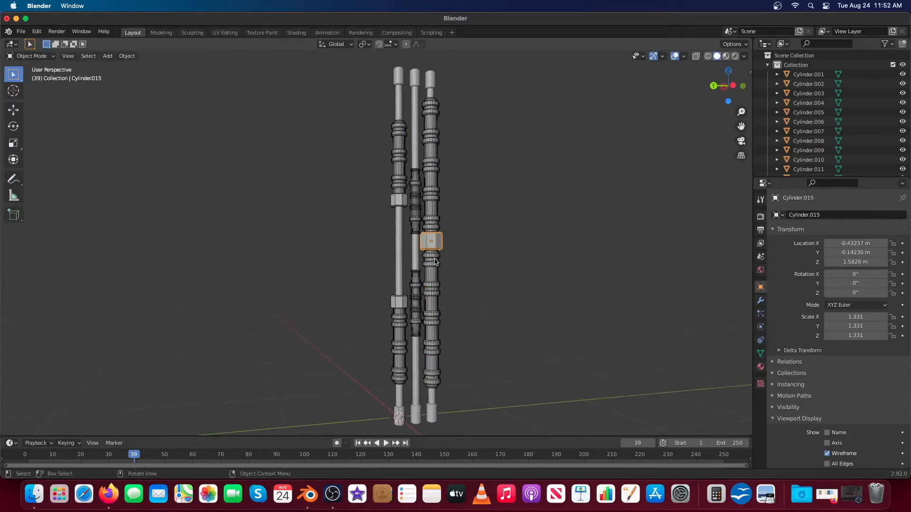
- Duplicate the large collar down along Z to the thick rod's lower end and flatten the copy in Z
key(shift+d)
key(z)
click(433, 390)
scroll(433, 390, up, 8)
shift+middle_drag(433, 390, 450, 210)
key(s)
key(z)
click(431, 209)
- Shrink the flattened collar and fit it along Z against the underside of the lower thick sleeve
scroll(449, 210, up, 2)
key(g)
key(z)
click(444, 237)
key(g)
right_click(445, 233)
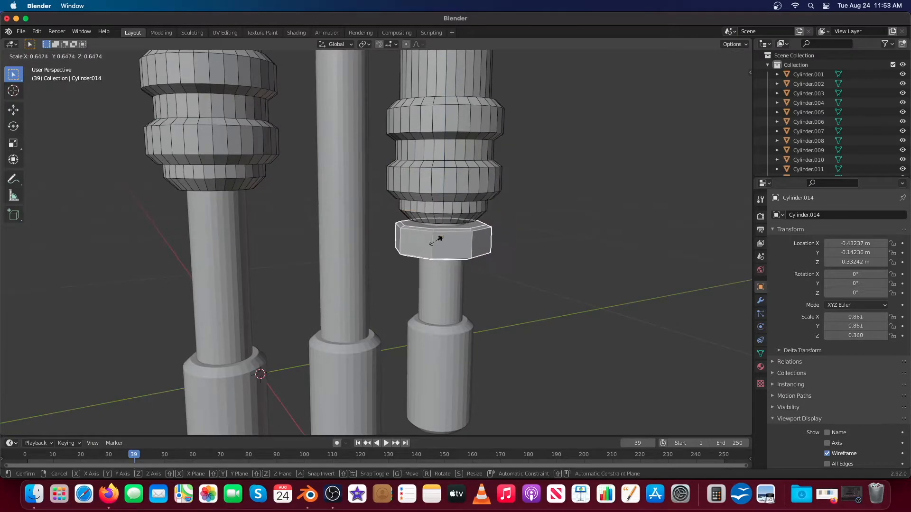
right_click(437, 240)
middle_drag(437, 240, 442, 227)
key(g)
key(z)
click(447, 223)
- Bevel the edges of the flattened collar in Edit Mode
key(Tab)
click(497, 213)
key(ctrl+b)
click(492, 264)
key(Tab)
- Move the upper sleeve of the centre rod up about 0.52 m along Z
scroll(489, 246, down, 6)
middle_drag(489, 249, 484, 237)
scroll(484, 238, down, 4)
shift+middle_drag(484, 238, 446, 271)
click(331, 167)
shift+middle_drag(355, 156, 370, 251)
middle_drag(362, 148, 377, 259)
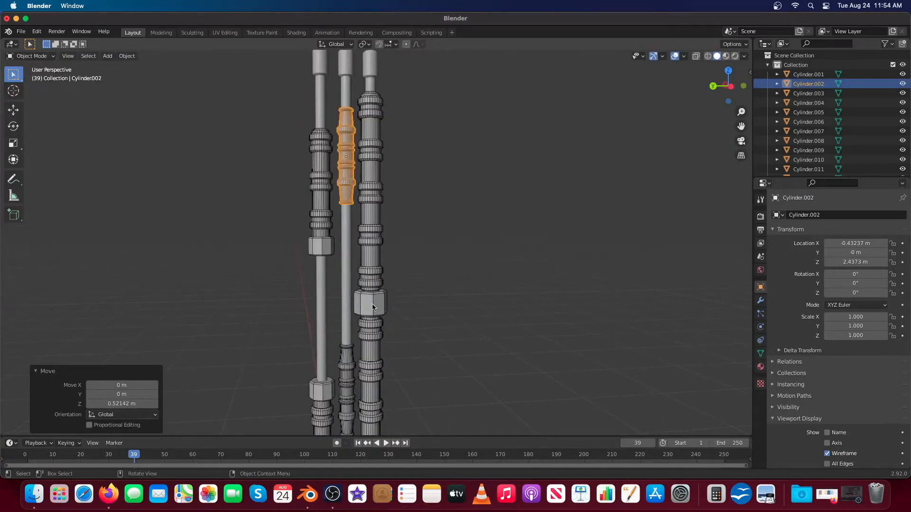
scroll(379, 270, down, 2)
- Duplicate the large octagonal collar together with the thick sleeve above it and place the copies beside the rods
click(373, 306)
shift+click(375, 257)
key(shift+d)
click(313, 276)
click(284, 263)
- Set the origins of the duplicated collar and sleeve to their geometry
click(127, 56)
click(263, 191)
click(270, 223)
click(127, 56)
click(264, 87)
click(289, 331)
click(127, 56)
click(265, 87)
- Scale the duplicated collar and sleeve down together and move them over the centre rod in top view
drag(308, 345, 273, 263)
key(KP_7)
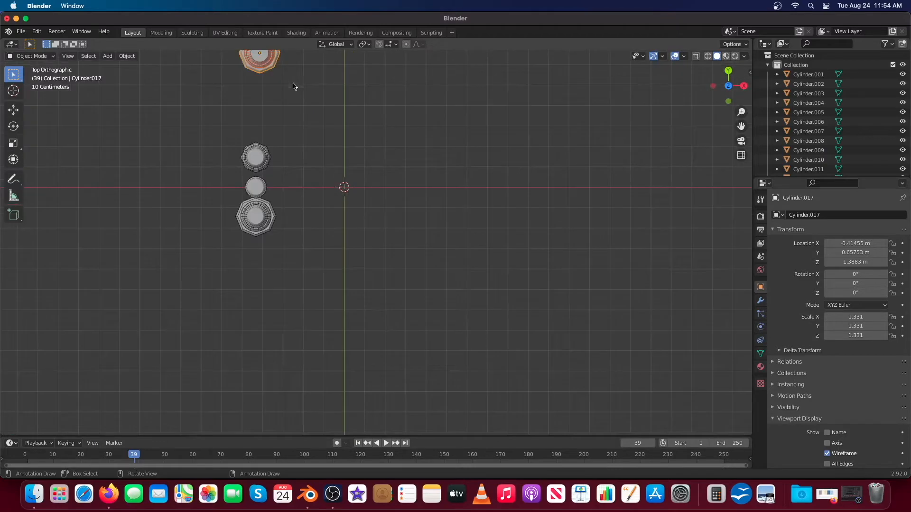
shift+middle_drag(293, 86, 369, 173)
key(s)
click(348, 151)
key(g)
click(361, 283)
scroll(332, 281, up, 8)
key(g)
click(311, 246)
- Align the reduced collar and sleeve with the centre rod's sleeve and reselect both copies
shift+click(333, 254)
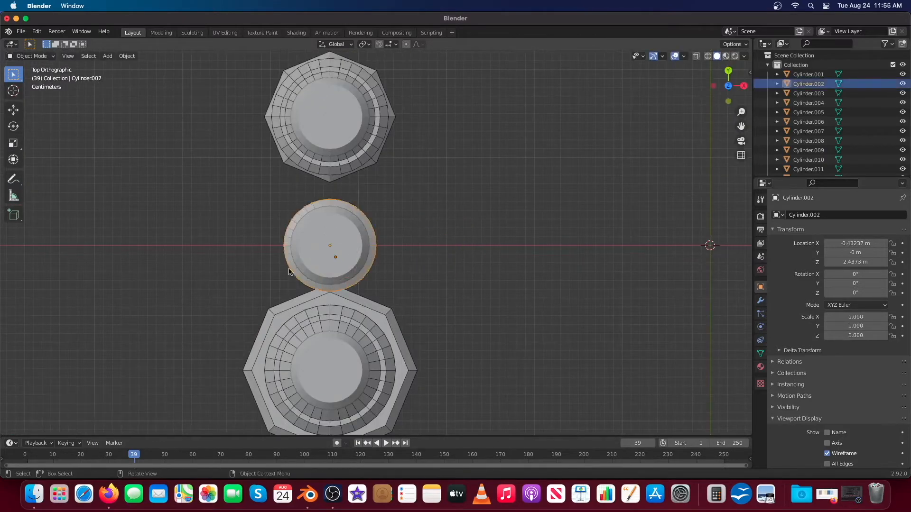
click(127, 56)
mouse_move(140, 68)
click(262, 189)
click(707, 56)
drag(348, 204, 280, 268)
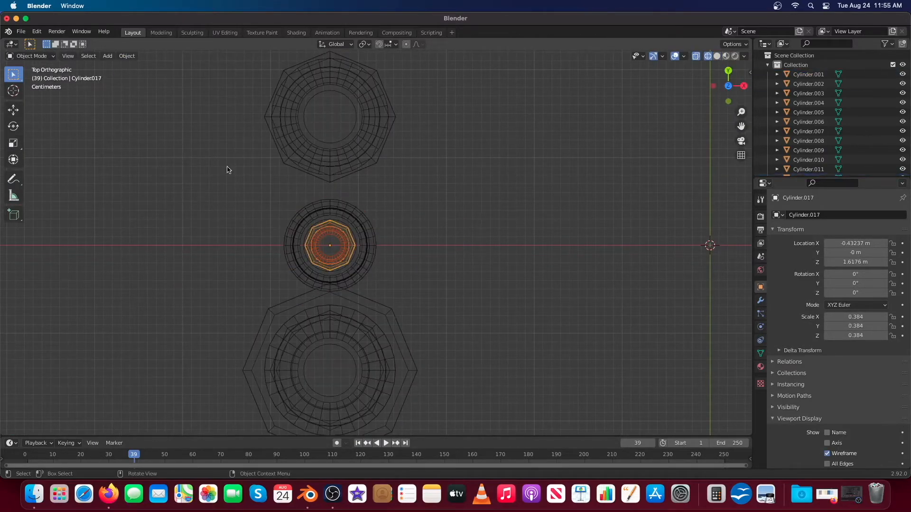
- Enlarge the aligned collar and sleeve to a scale of 0.784 and shift them along Z on the centre rod
key(shift+z)
middle_drag(227, 170, 332, 118)
key(s)
click(393, 224)
key(g)
key(z)
click(399, 257)
- Move the centre rod's collar down along Z onto the top of the lower centre sleeve
shift+middle_drag(420, 279, 382, 152)
click(380, 137)
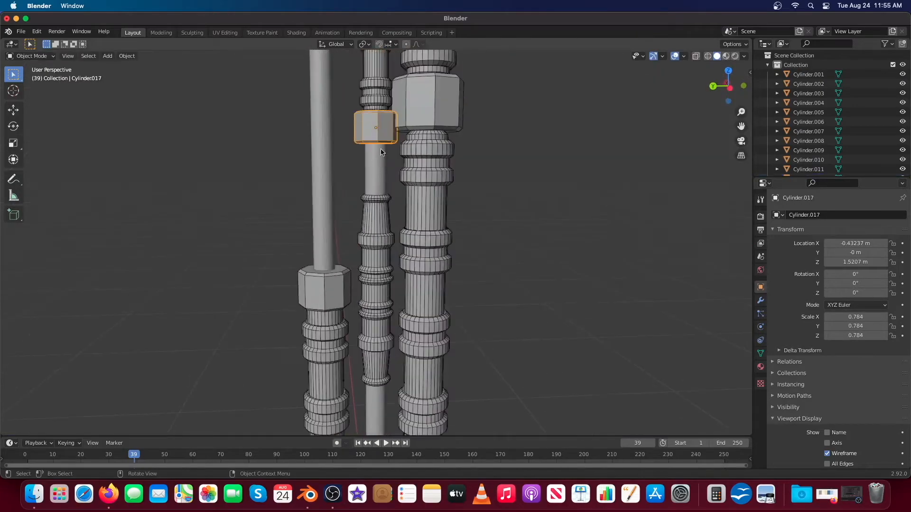
key(g)
key(z)
click(382, 209)
scroll(382, 209, up, 4)
key(g)
key(z)
click(382, 225)
- Resize the duplicated long sleeve on the centre rod and lower it along Z onto the collar
click(348, 235)
key(s)
middle_drag(348, 204, 376, 227)
click(364, 243)
scroll(376, 228, up, 5)
key(g)
key(z)
click(352, 280)
- Move the long sleeve, its collar and the lower centre sleeve down together along Z
scroll(375, 270, down, 9)
shift+click(367, 245)
key(g)
key(z)
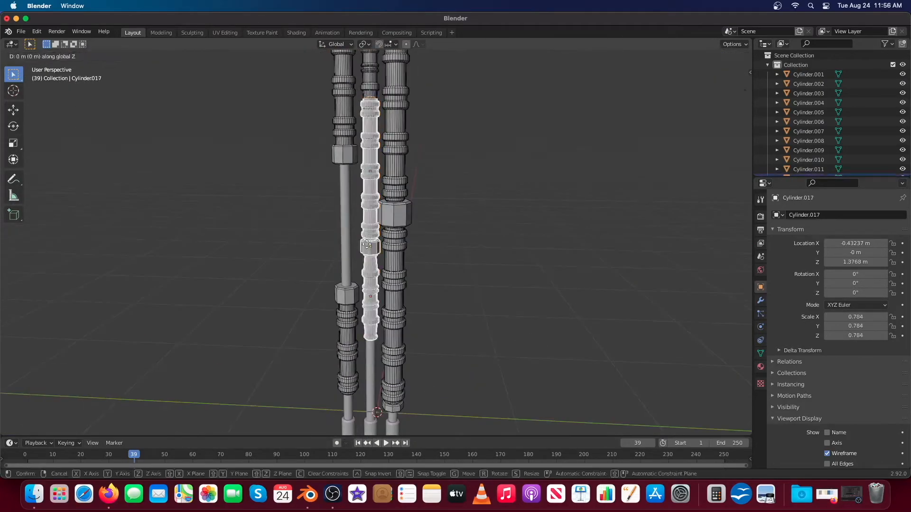
- Duplicate the centre rod's collar up along Z to the top of the long sleeve
key(shift+d)
key(z)
click(375, 144)
scroll(379, 138, up, 10)
middle_drag(375, 190, 391, 180)
scroll(379, 200, down, 6)
- Move the upper centre sleeve down along Z to meet the collar below it
click(382, 148)
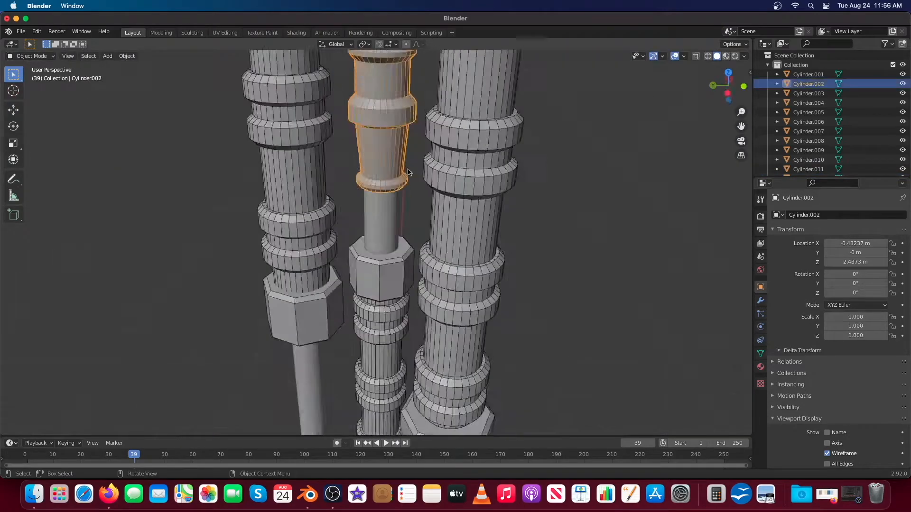
scroll(389, 180, up, 5)
key(g)
key(z)
click(413, 159)
- Fine-tune the flattened collar's height along Z beneath the lower thick sleeve
scroll(427, 162, down, 10)
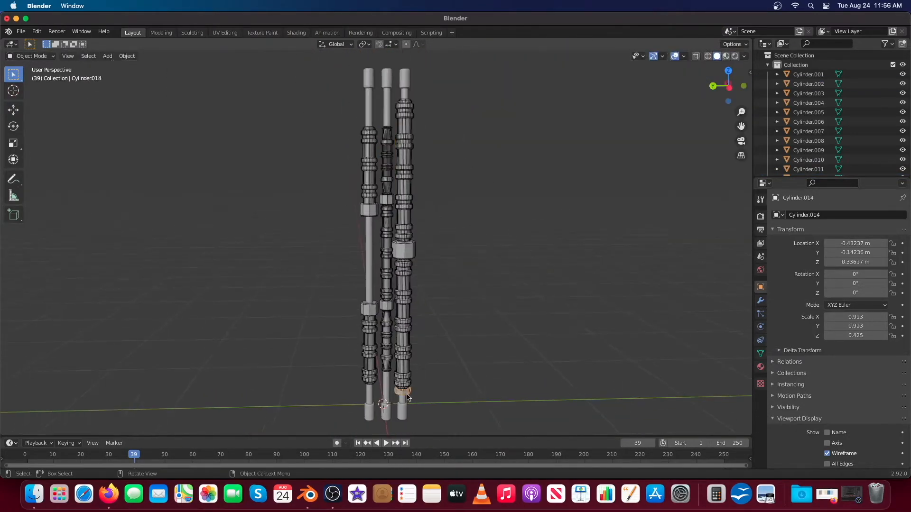
key(KP_Decimal)
key(g)
key(z)
click(445, 285)
- Duplicate the selected lower rod details higher along Z and fine-tune the height of the copies
scroll(445, 283, down, 8)
shift+middle_drag(427, 360, 472, 230)
click(411, 229)
shift+click(390, 252)
key(shift+d)
key(z)
click(411, 115)
scroll(411, 119, up, 10)
key(g)
key(z)
click(434, 131)
- Duplicate the centre rod's octagonal collar down along Z and fit it beneath the lower centre sleeve
click(406, 158)
key(shift+d)
key(z)
click(451, 319)
key(KP_Decimal)
key(g)
key(z)
click(450, 327)
scroll(451, 328, down, 14)
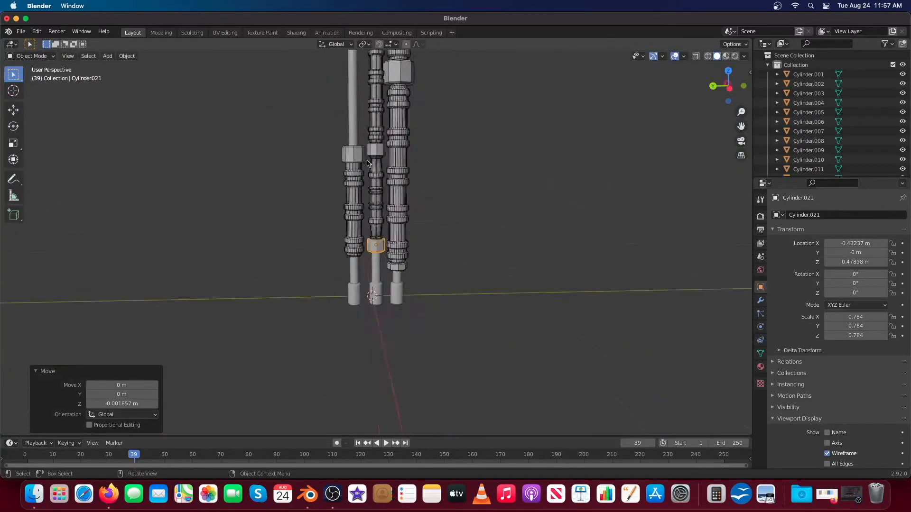
- Separate the octagonal collars from the upper and lower sleeves of the left rod into their own objects
shift+middle_drag(380, 142, 362, 266)
click(332, 145)
key(Tab)
key(p)
click(221, 189)
key(Tab)
click(337, 288)
key(Tab)
key(l)
key(p)
click(301, 254)
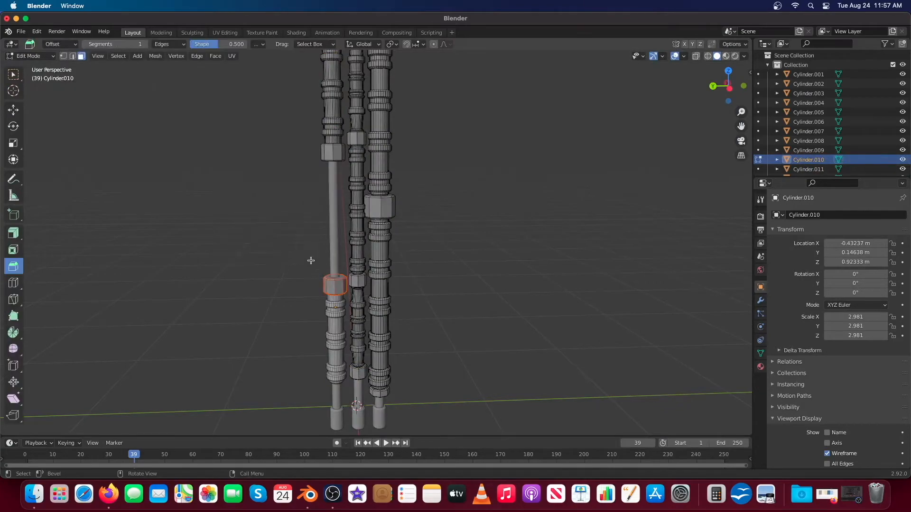
- Duplicate the left rod's lower octagonal collar down along Z and fit it beneath the lower sleeve
key(Tab)
click(335, 284)
key(shift+d)
key(z)
click(368, 327)
scroll(368, 330, up, 5)
key(g)
key(z)
click(408, 292)
- Duplicate the left rod's upper octagonal collar upward along Z and seat it on top of the upper sleeve
scroll(409, 292, down, 7)
click(371, 287)
key(shift+d)
key(z)
click(389, 144)
key(g)
key(z)
scroll(373, 112, down, 2)
shift+middle_drag(456, 95, 479, 247)
key(g)
key(z)
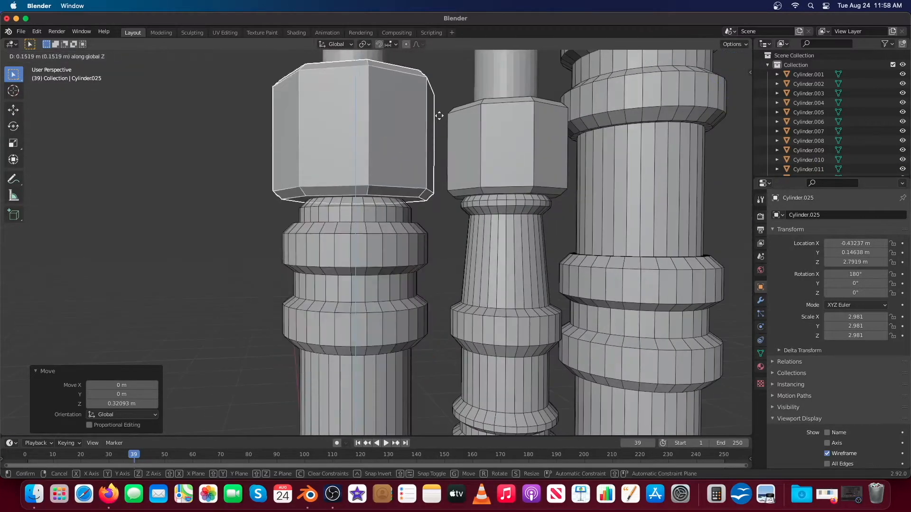
click(439, 113)
- Select the left rod's upper sleeve with both its collars and move them up along Z by about 0.095 m
scroll(440, 114, down, 10)
shift+click(380, 304)
shift+click(379, 337)
key(g)
key(z)
click(383, 257)
scroll(446, 217, down, 5)
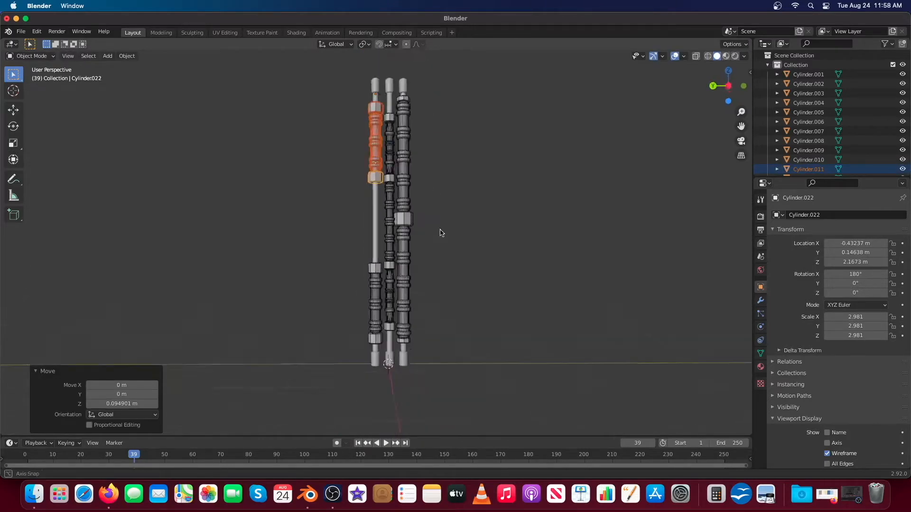
shift+middle_drag(450, 133, 437, 174)
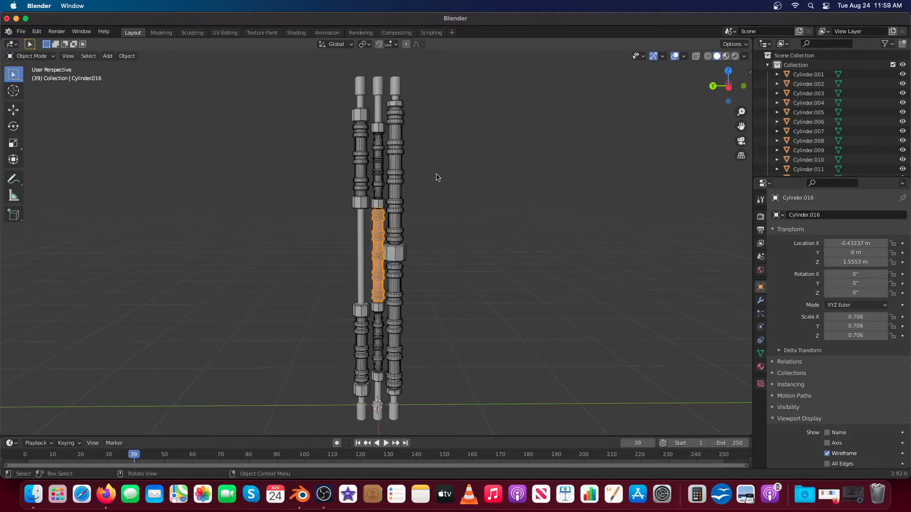
- Duplicate the left rod's upper sleeve and collars down into the bare middle section and shorten the copies along Z
middle_drag(437, 177, 386, 167)
middle_drag(382, 261, 384, 278)
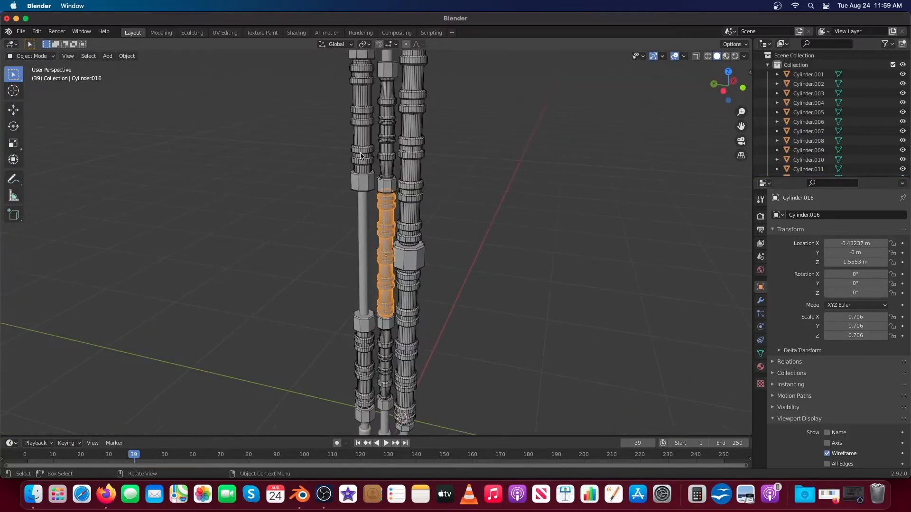
click(361, 157)
middle_drag(361, 156, 363, 174)
key(shift+d)
key(z)
click(362, 246)
key(s)
key(z)
click(362, 280)
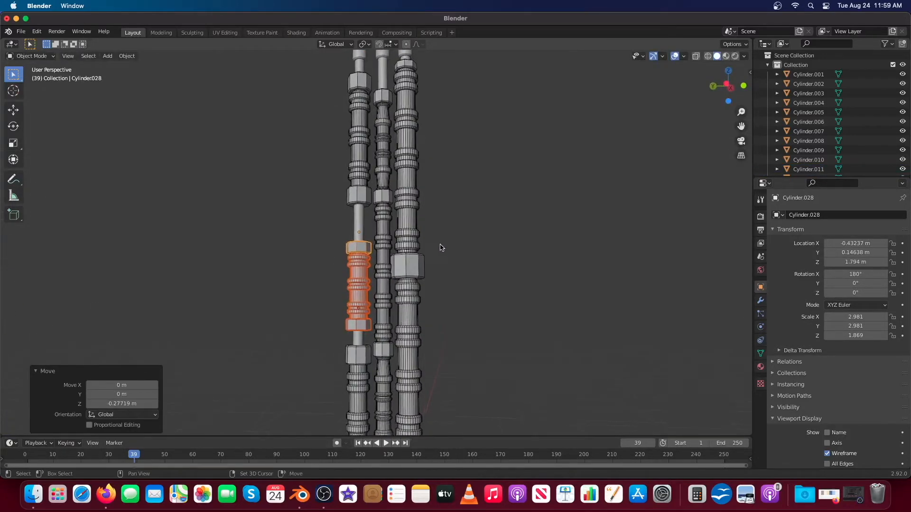
- Move the centre rod's sleeves and collars up along Z by about 0.032 m
middle_drag(441, 248, 463, 232)
scroll(427, 265, down, 2)
click(396, 342)
shift+middle_drag(414, 114, 406, 151)
key(g)
key(z)
click(406, 147)
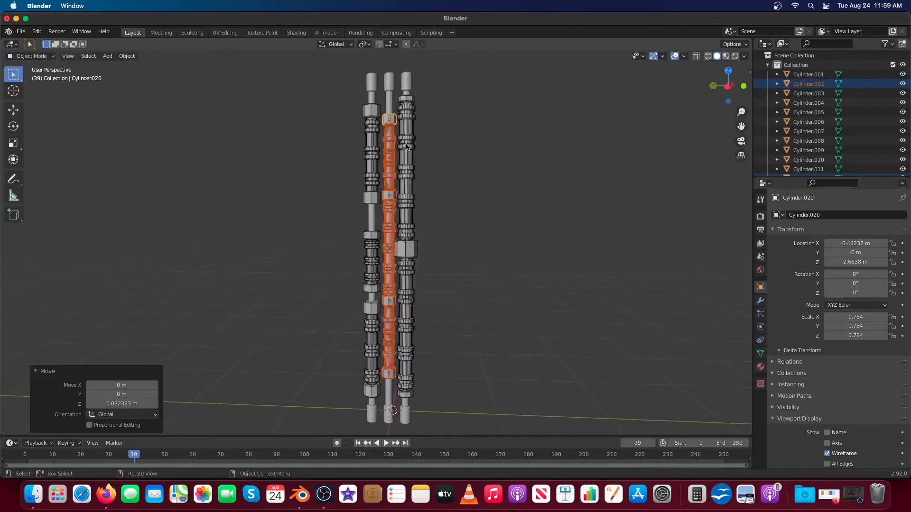
- Join all three rods with their sleeves and collars into one object and unhide the main T mesh
drag(348, 90, 482, 380)
middle_drag(430, 245, 458, 260)
key(ctrl+j)
click(433, 169)
click(903, 83)
- Duplicate the joined rod set upward along Z above the T and rotate the copy 90° about Y
middle_drag(522, 200, 418, 228)
click(379, 246)
key(shift+d)
key(z)
click(382, 157)
middle_drag(382, 157, 404, 124)
key(r)
key(y)
key(9)
key(0)
key(Return)
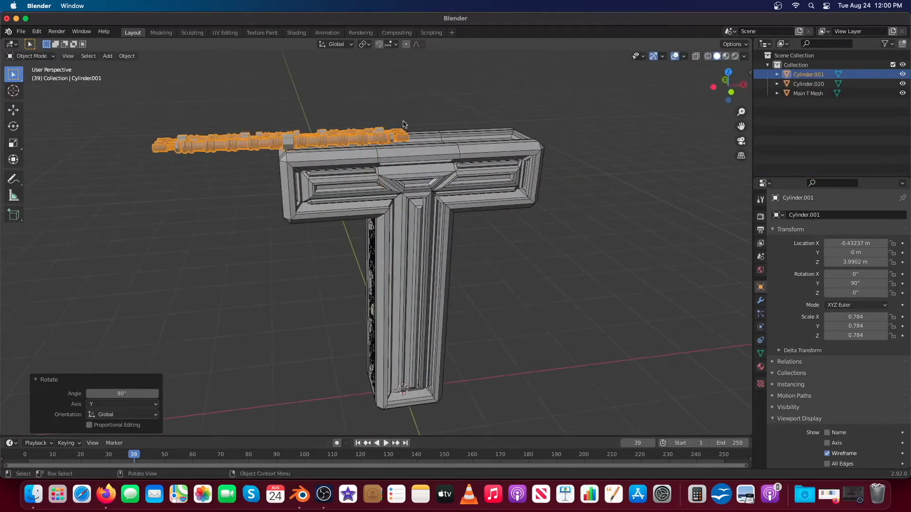
- Set the horizontal rod set's origin to its geometry and centre it along X over the T's top recess
key(KP_1)
key(KP_7)
click(127, 56)
mouse_move(147, 75)
click(256, 85)
key(g)
key(x)
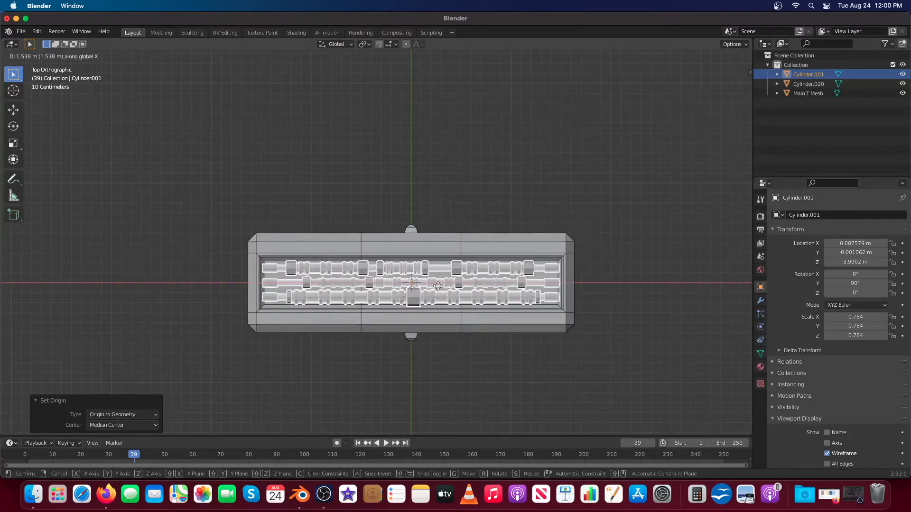
click(438, 285)
- Rotate the horizontal rod set in the side view and adjust its height along Z at the top recess
key(KP_1)
key(KP_3)
text(r90180)
key(Return)
middle_drag(353, 200, 320, 213)
scroll(380, 299, up, 2)
key(z)
click(386, 169)
- Scale the horizontal rod set to fit the top recess and fine-tune its height along Z
middle_drag(386, 169, 413, 193)
key(s)
click(362, 190)
key(g)
key(z)
click(413, 185)
- Scale the selected part of the rod set beside the stem along Z
click(617, 227)
middle_drag(617, 228, 352, 247)
scroll(412, 256, down, 6)
click(351, 246)
click(269, 220)
alt+middle_drag(268, 220, 346, 284)
scroll(307, 218, up, 1)
key(s)
key(z)
click(301, 216)
- Delete unneeded sleeves and collars from the centre and left rods of the set beside the stem
scroll(313, 198, up, 1)
click(325, 255)
click(325, 256)
key(Delete)
click(306, 355)
key(Delete)
click(304, 249)
key(Delete)
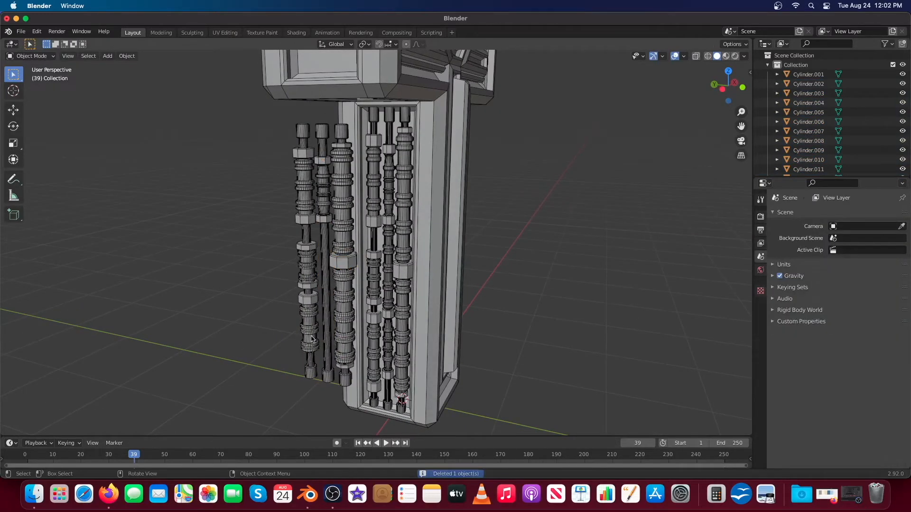
- Select the upper parts of the rods beside the stem and move them along Z in the front view
middle_drag(360, 338, 272, 141)
shift+click(272, 141)
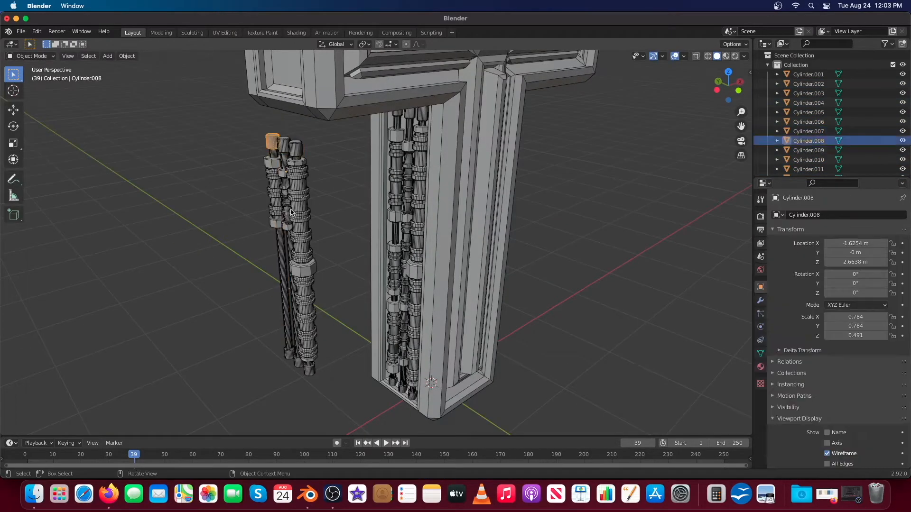
scroll(279, 158, up, 1)
shift+click(274, 123)
shift+click(275, 134)
shift+click(259, 119)
key(KP_1)
middle_drag(378, 211, 412, 185)
key(g)
key(z)
click(374, 116)
- Select the whole shortened rod set and move it along X into the recess at the end of the T's arm
scroll(374, 142, down, 3)
shift+drag(327, 322, 398, 189)
middle_drag(398, 190, 417, 161)
scroll(376, 199, up, 4)
middle_drag(377, 199, 356, 203)
key(g)
key(x)
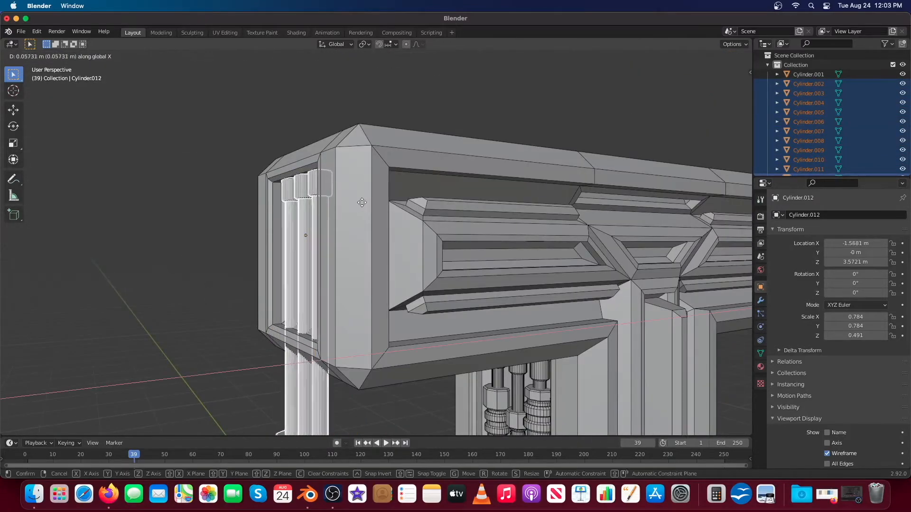
click(362, 203)
scroll(323, 155, up, 1)
scroll(325, 145, down, 4)
middle_drag(325, 145, 252, 291)
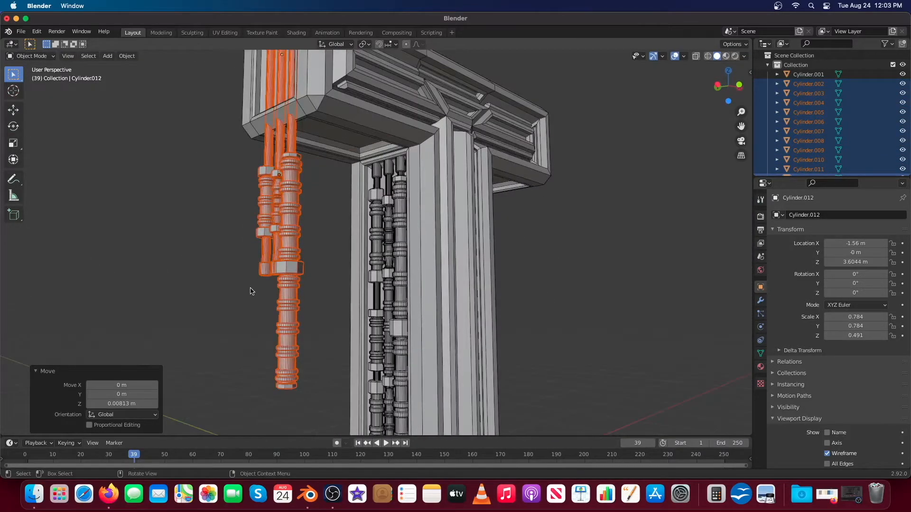
- Delete the lower sleeve hanging beneath the largest rod of the set at the arm's end
click(287, 309)
scroll(287, 308, down, 1)
key(Delete)
scroll(325, 275, up, 2)
- Select the three lower end caps of the arm-end rods and raise them along Z
click(290, 290)
shift+click(272, 288)
shift+click(253, 287)
key(g)
key(z)
click(332, 190)
- Fine-adjust the end caps along Z in the left view so they sit at the recess's lower edge
middle_drag(284, 175, 331, 209)
key(ctrl+KP_3)
scroll(333, 192, up, 5)
key(g)
key(z)
click(382, 142)
key(g)
key(z)
shift+middle_drag(389, 125, 400, 206)
- Select the three thin arm-end rods and scale them by 0.297 along Z
click(380, 209)
click(33, 115)
shift+click(350, 195)
shift+click(382, 194)
key(s)
key(z)
click(353, 162)
scroll(352, 160, up, 4)
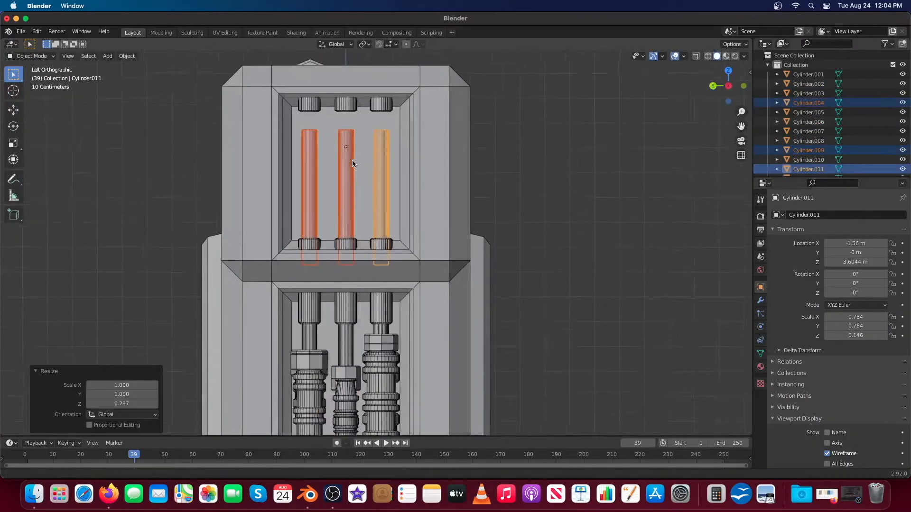
- Move the three shortened rods along Z so they span the upper and lower end caps of the recess
shift+middle_drag(352, 158, 359, 220)
key(g)
key(z)
click(363, 181)
scroll(360, 183, down, 7)
click(356, 183)
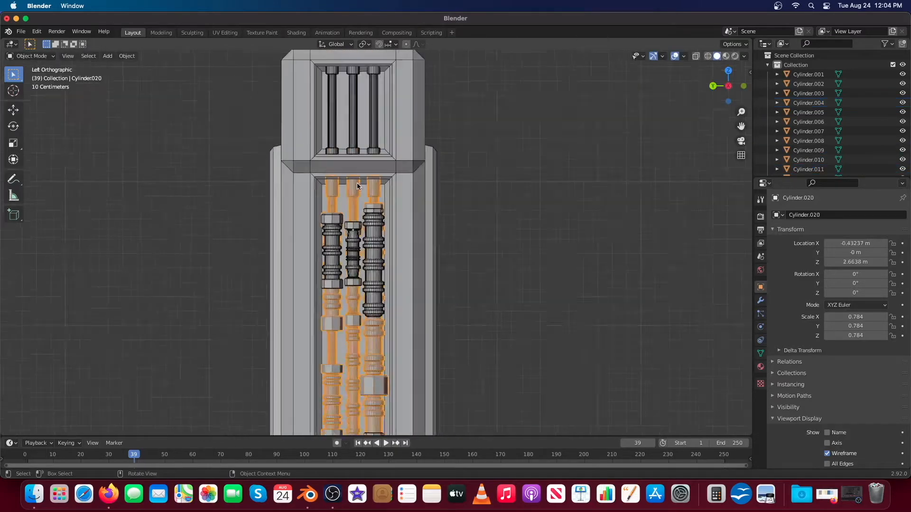
- Duplicate the collar of the largest loose sleeve and place the copy lower along Z
middle_drag(241, 162, 177, 154)
click(273, 222)
key(shift+d)
key(z)
click(273, 356)
- Thicken both collars of the largest loose sleeve along Z and raise the lower one by about 0.605 m
shift+click(166, 164)
key(KP_1)
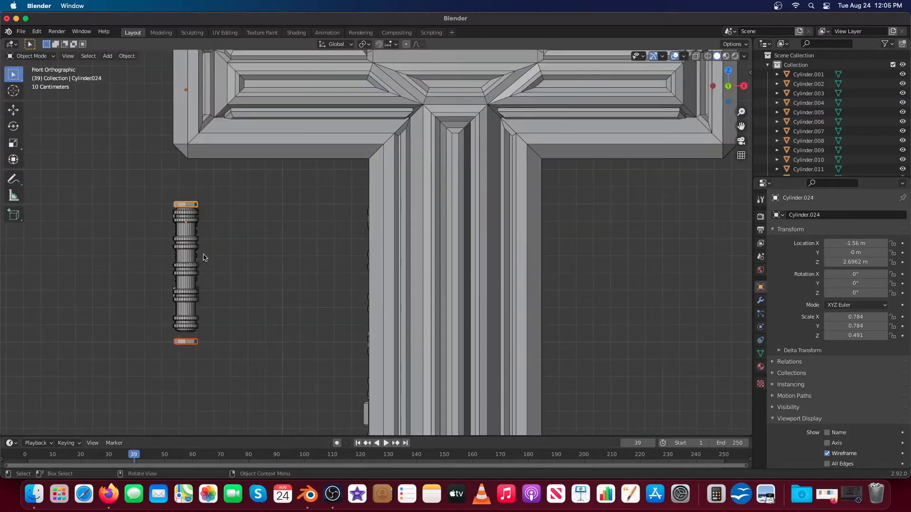
scroll(212, 219, down, 2)
click(244, 385)
key(g)
key(z)
click(243, 313)
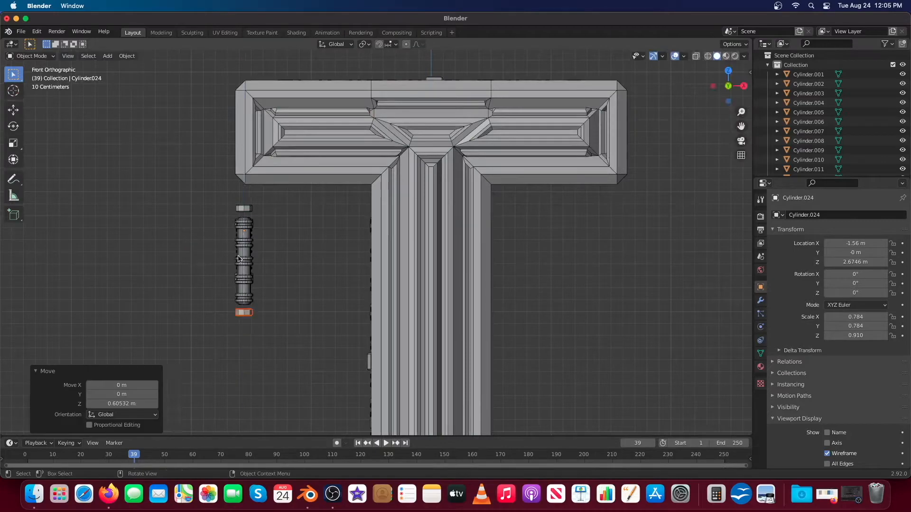
- Raise the lower collar by about 0.039 m along Z against the sleeve's bottom end
middle_drag(57, 256, 219, 297)
key(g)
key(z)
click(219, 277)
key(KP_Decimal)
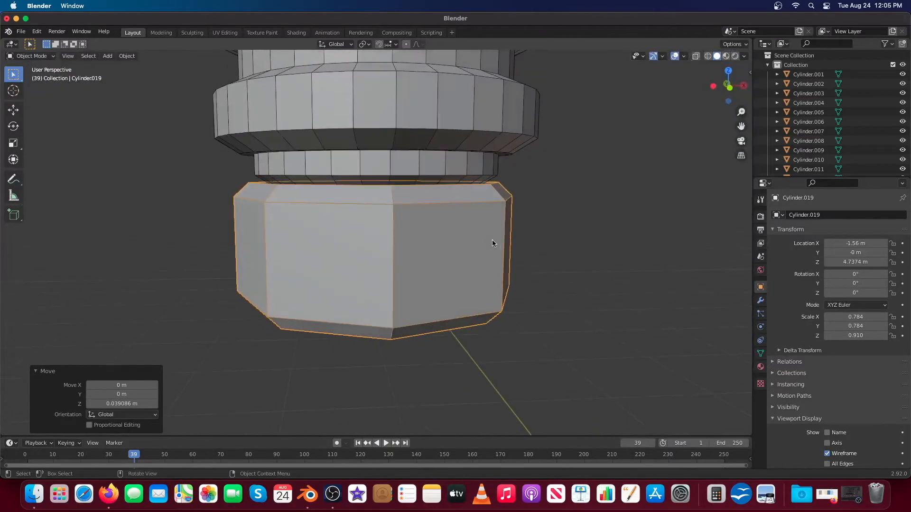
- Lower the upper collar by about 0.05 m along Z onto the sleeve's top end
click(450, 309)
scroll(450, 309, down, 5)
scroll(378, 156, up, 4)
click(378, 156)
key(g)
key(z)
click(382, 223)
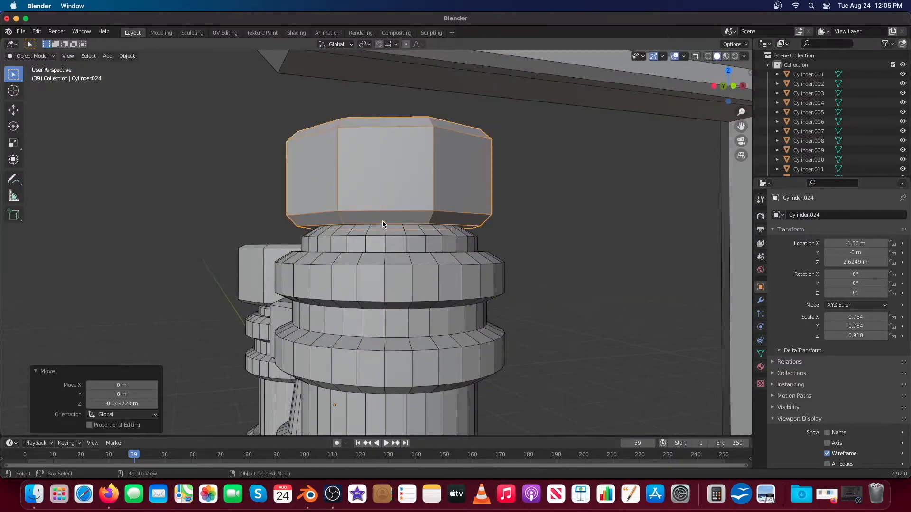
- Join the two collars and the sleeve between them into one object
scroll(381, 223, down, 5)
shift+click(417, 328)
key(ctrl+j)
- Select the three loose collared sleeves and set their origins to their geometry
scroll(417, 328, down, 3)
scroll(389, 237, up, 2)
click(370, 205)
click(349, 205)
scroll(377, 203, down, 2)
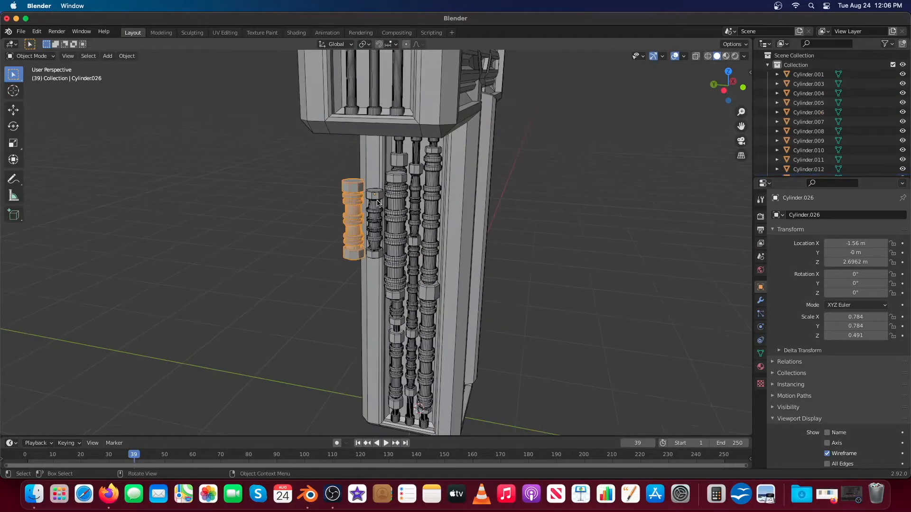
click(369, 195)
right_click(368, 195)
click(392, 208)
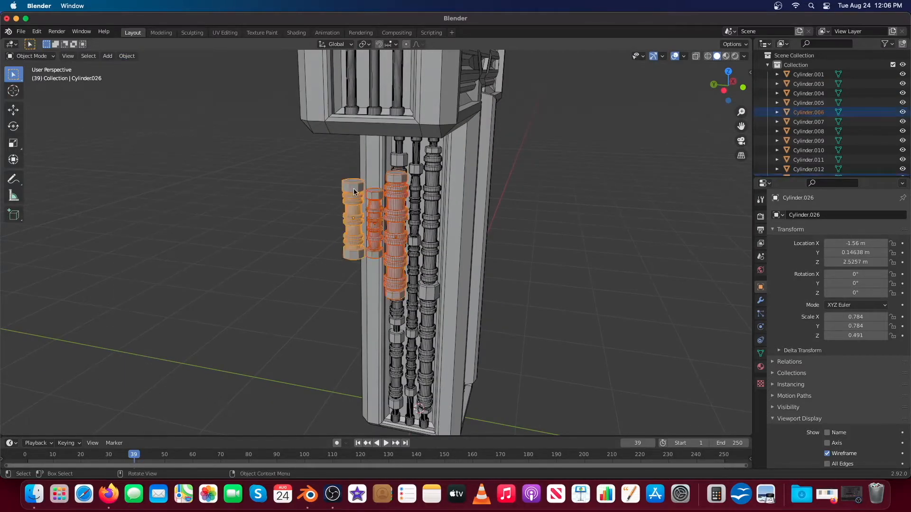
- Move the three sleeves up along Z in the left view onto the rods in the arm-end recess
key(grave)
click(289, 223)
key(g)
key(z)
click(396, 138)
- Scale the left arm-end sleeve down uniformly and shorten the middle sleeve along Z
shift+middle_drag(396, 138, 372, 216)
click(303, 174)
key(s)
key(z)
click(296, 178)
key(ctrl+z)
key(s)
click(291, 220)
click(319, 174)
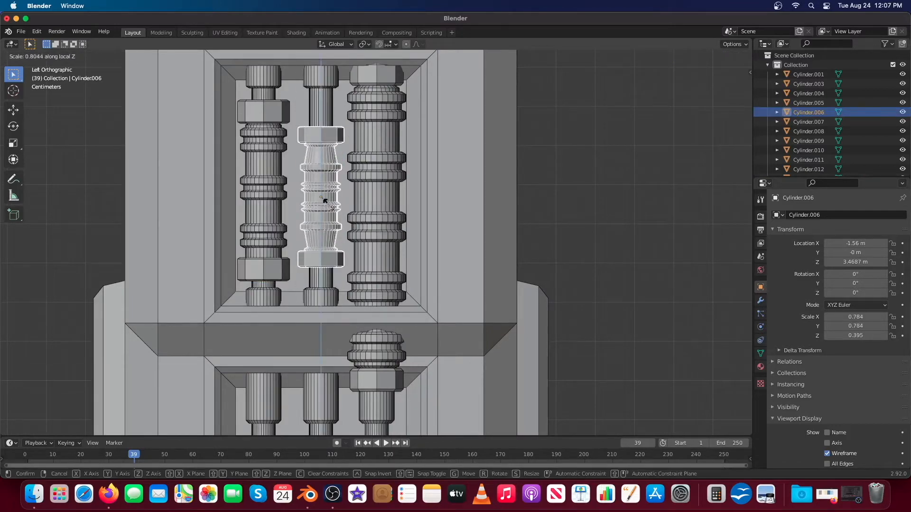
click(323, 166)
- Scale the right arm-end sleeve by 0.517 along Z and by 0.845 overall, and raise it on its rod
click(374, 139)
key(s)
key(z)
click(380, 179)
key(s)
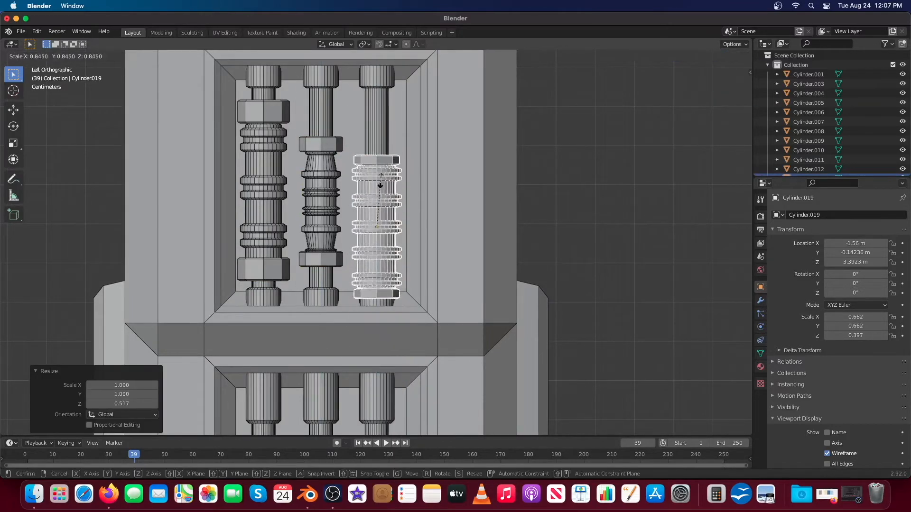
click(382, 127)
- Scale the left arm-end sleeve by 0.802 along Z and shift it up its rod
click(259, 128)
key(s)
key(z)
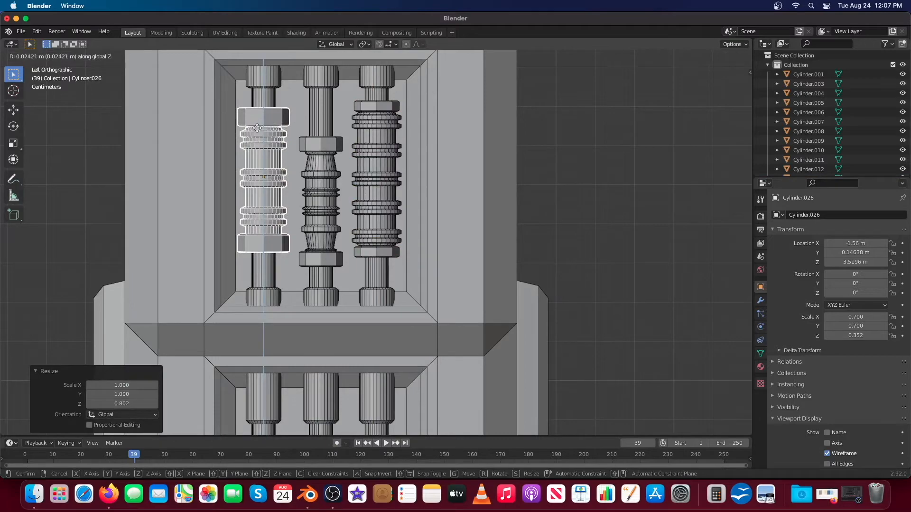
click(257, 127)
- Reposition the middle arm-end sleeve along Z on its rod
click(319, 166)
key(g)
key(z)
click(321, 173)
- Select all rods, sleeves and caps in the arm-end recess and join them into one object
scroll(376, 200, down, 7)
middle_drag(443, 155, 362, 247)
click(316, 284)
click(317, 137)
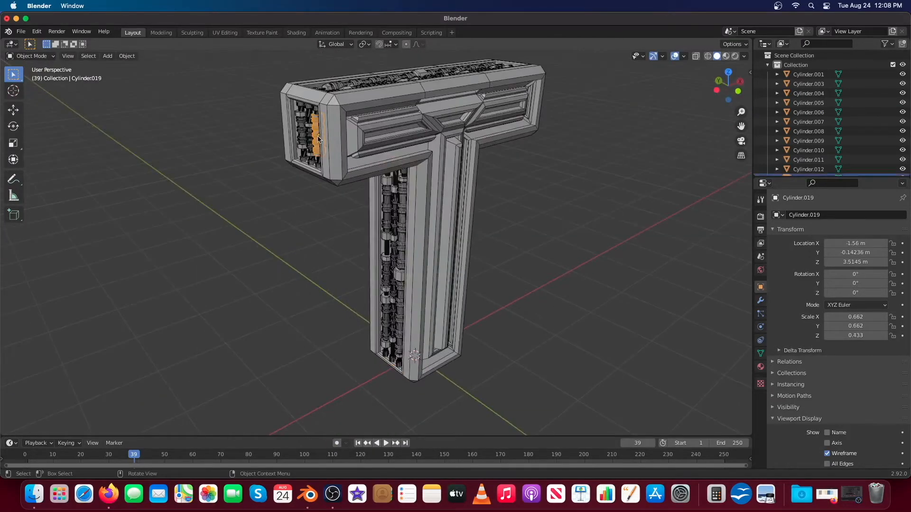
middle_drag(317, 136, 383, 138)
scroll(353, 142, up, 4)
shift+click(353, 223)
shift+click(322, 185)
shift+click(320, 139)
shift+click(352, 237)
key(ctrl+j)
- Set the origin of the joined arm-end rods to their geometry
middle_drag(352, 237, 169, 88)
click(126, 56)
mouse_move(142, 78)
click(246, 89)
- Duplicate the arm-end rods below the arm in the front view and rotate the copy 90° about Y
key(KP_1)
key(shift+d)
click(407, 267)
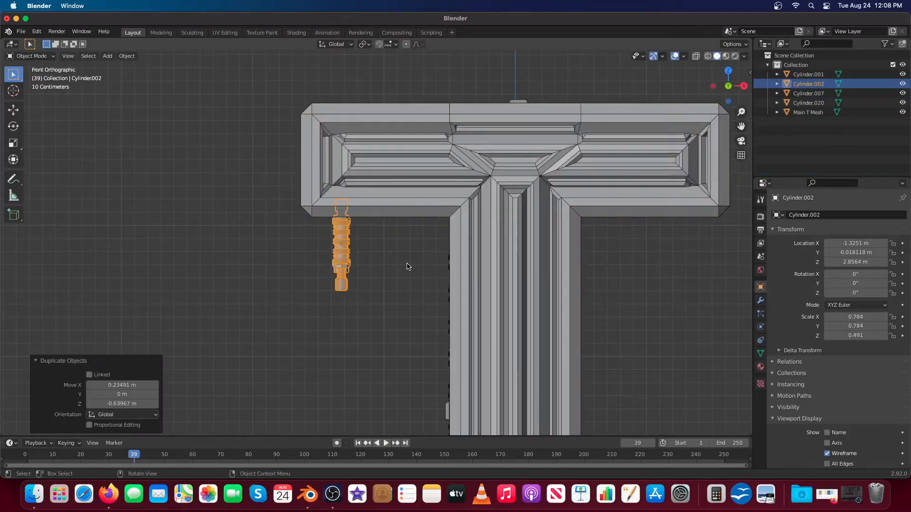
text(90)
key(Return)
- Move the rotated copy to the recess under the arm and scale it by 1.585 along X
scroll(388, 226, up, 3)
shift+middle_drag(388, 226, 330, 273)
key(g)
click(398, 204)
middle_drag(360, 380, 326, 223)
click(356, 274)
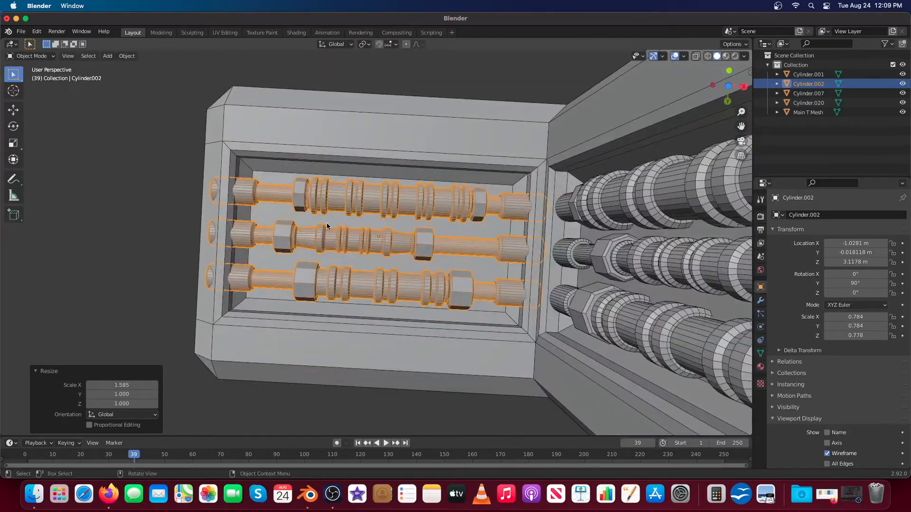
- Adjust the copied rods along Z until they sit inside the arm's underside recess
key(g)
key(z)
click(343, 260)
middle_drag(343, 260, 332, 209)
key(g)
key(z)
click(306, 230)
- Apply all transforms to the underside rods and separate their mesh into loose parts
key(alt+a)
click(300, 255)
key(ctrl+a)
click(333, 208)
key(Tab)
key(p)
click(205, 181)
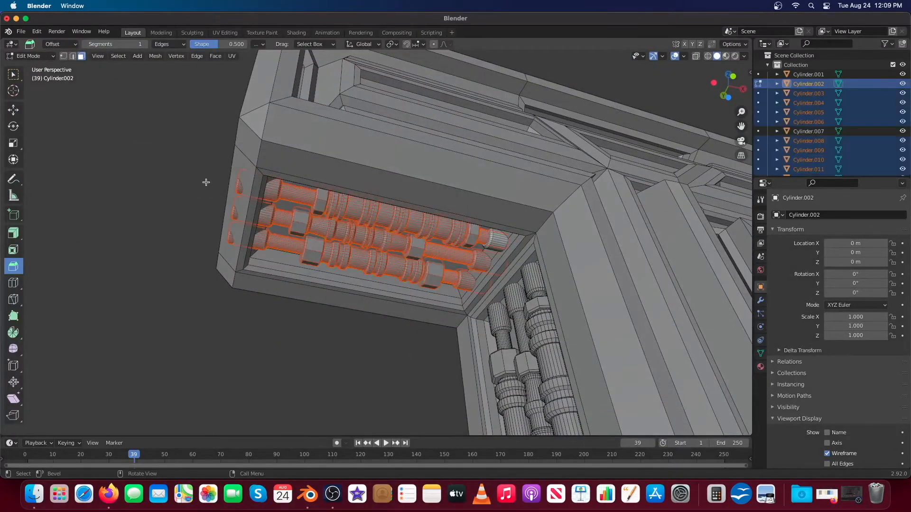
- Join the separated rod end pieces at the arm's outer end
key(Tab)
scroll(214, 180, up, 2)
click(220, 162)
key(ctrl+z)
key(ctrl+j)
- Select the protruding vertices of the outer rod ends in wireframe and pull them back inside the underside recess
mouse_move(224, 211)
middle_down()
mouse_move(200, 179)
mouse_move(169, 264)
mouse_move(167, 216)
mouse_move(188, 195)
mouse_move(288, 259)
middle_up()
key(Tab)
key(1)
key(shift+z)
click(201, 222)
key(shift+z)
click(206, 204)
scroll(207, 205, down, 2)
key(Tab)
- Select the remaining separated parts of the underside rods and join them into one object
shift+click(280, 261)
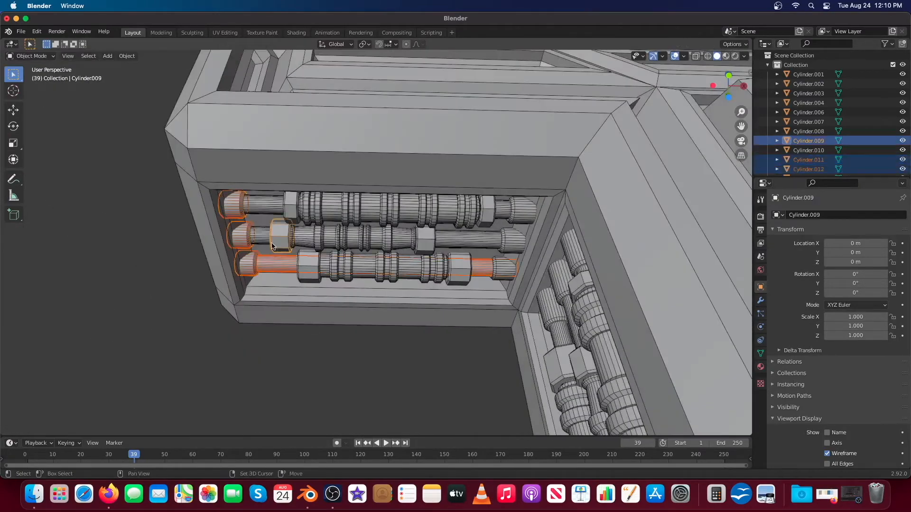
shift+click(504, 267)
key(ctrl+j)
- Rename the rods in the stem's side recess as PIPES - LOWER LEFT and select the rods on top of the T
scroll(504, 267, down, 5)
middle_drag(504, 267, 332, 280)
click(332, 280)
double_click(809, 102)
click(801, 74)
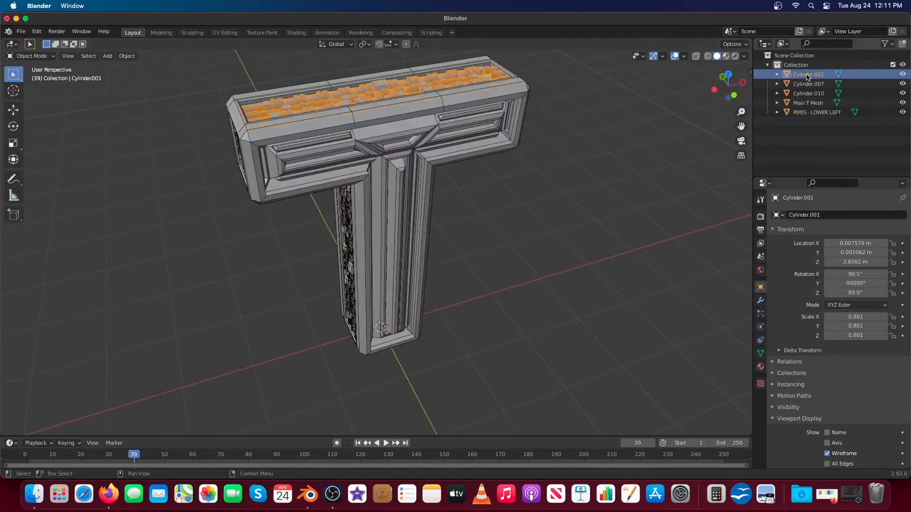
- Rename the remaining rod objects as PIPES - TOP, PIPES - UNDER and PIPES - UPPER LEFT
key(Return)
click(815, 75)
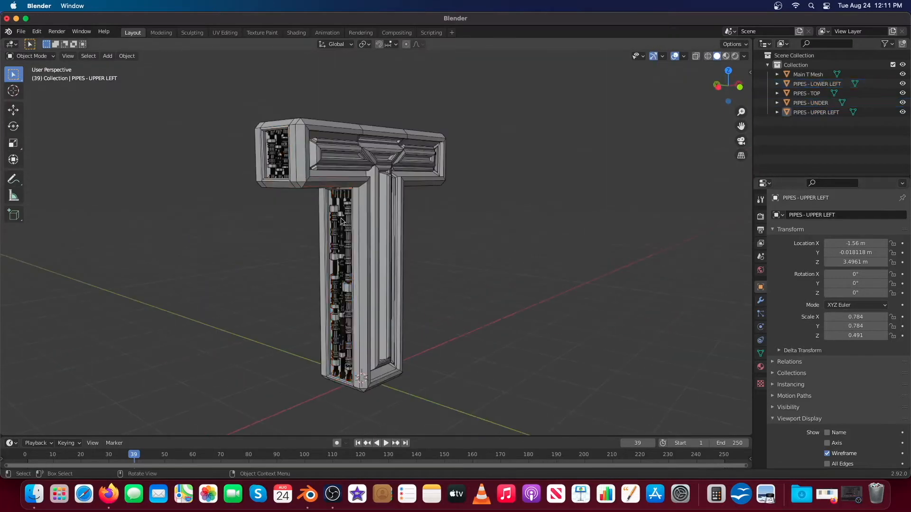
- Mirror the left-side and underside pipes across X around Main T Mesh, with the stem's pipes also mirrored across Y
click(761, 300)
click(807, 215)
click(715, 325)
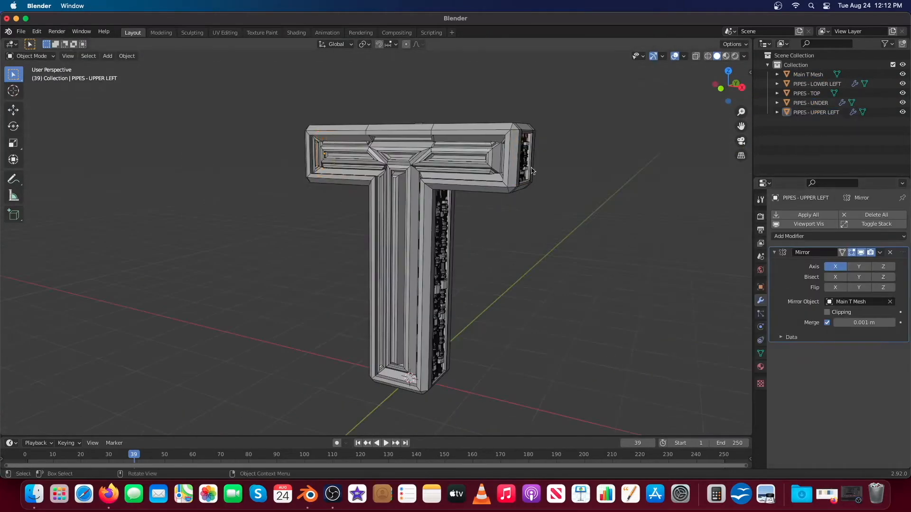
middle_drag(531, 171, 476, 159)
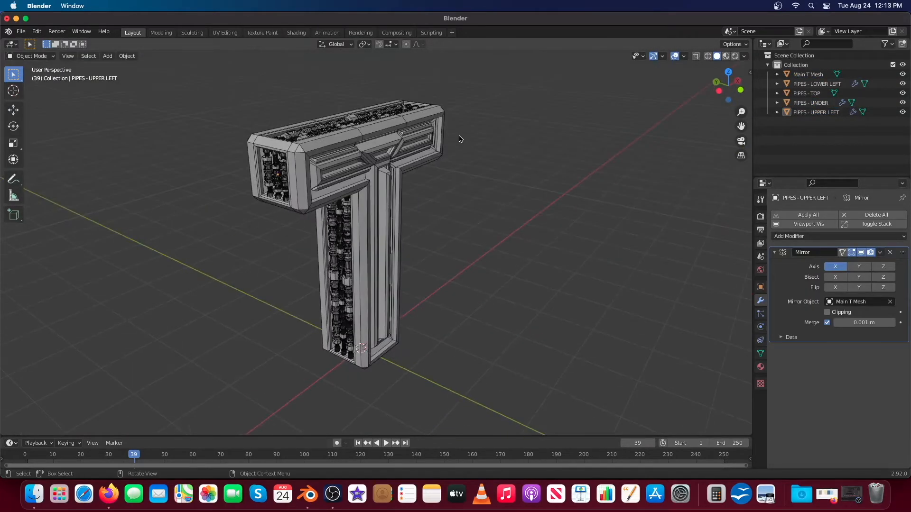
middle_drag(569, 112, 439, 213)
click(333, 227)
middle_drag(467, 242, 427, 266)
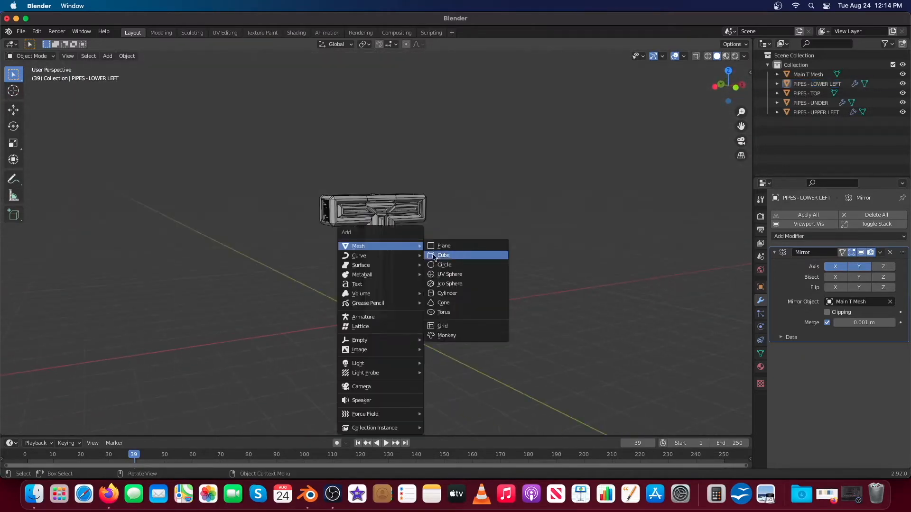
- Add a cylinder beneath the T and shape it into a wide, flat disc as its platform
click(447, 292)
scroll(368, 296, up, 7)
drag(55, 340, 44, 340)
drag(123, 325, 265, 270)
scroll(265, 269, down, 2)
shift+middle_drag(285, 237, 332, 280)
click(193, 190)
scroll(194, 190, down, 3)
middle_drag(228, 161, 368, 200)
middle_drag(608, 178, 451, 220)
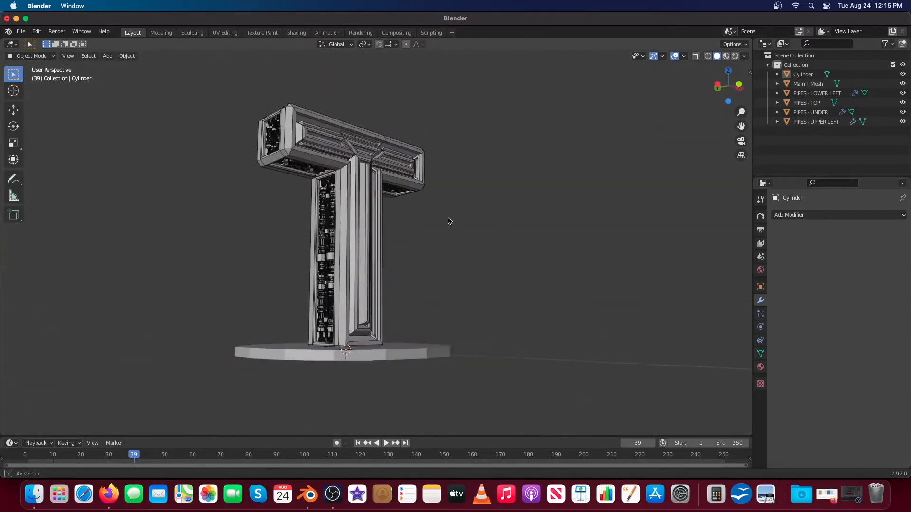
- Add a camera, look through it and lock the camera to the view
key(shift+a)
click(560, 336)
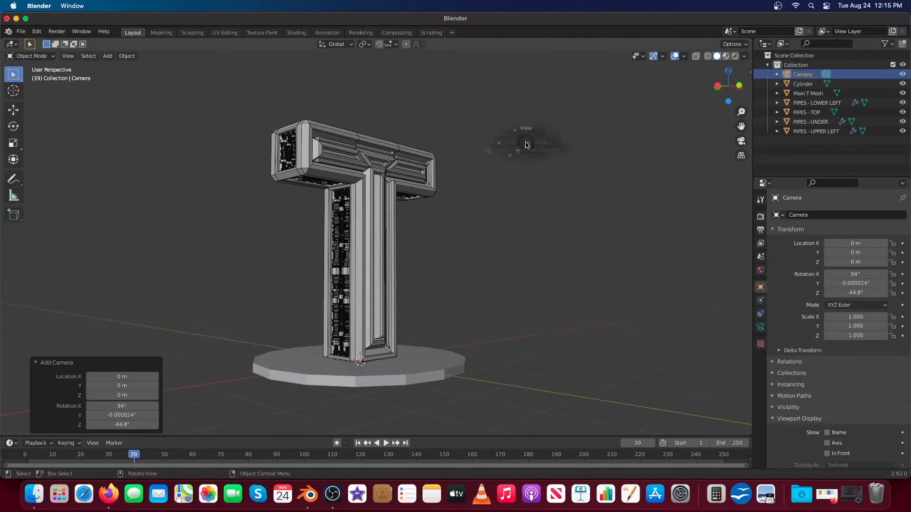
key(KP_0)
drag(749, 75, 648, 75)
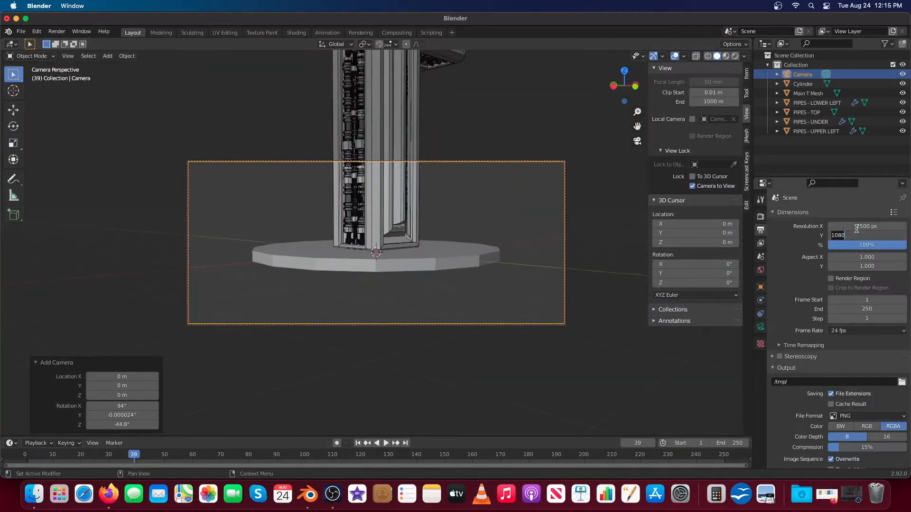
- Set the render resolution to 2500 × 2500 px and frame the whole T with its platform in the camera
text(2500)
key(Return)
middle_drag(480, 177, 460, 311)
middle_drag(437, 368, 448, 309)
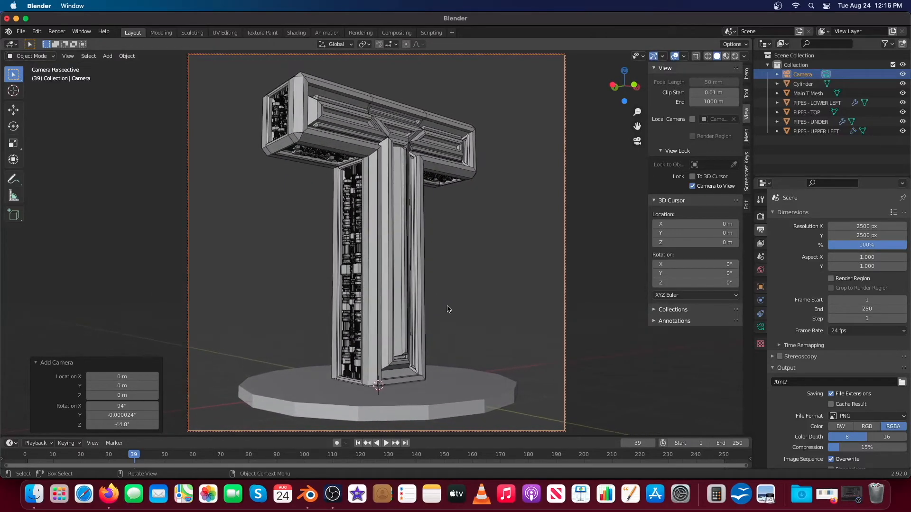
- Inset and extrude the platform's top face to form stepped, sloping tiers
key(Tab)
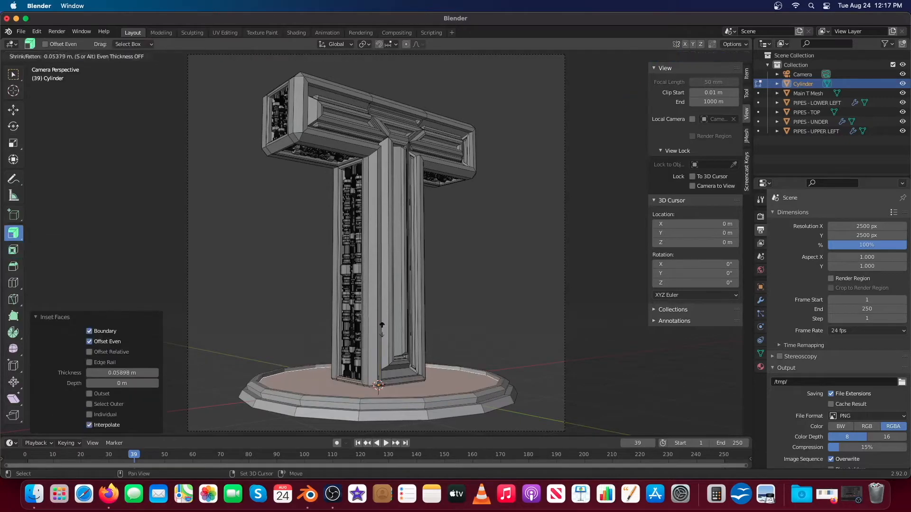
click(375, 351)
key(Tab)
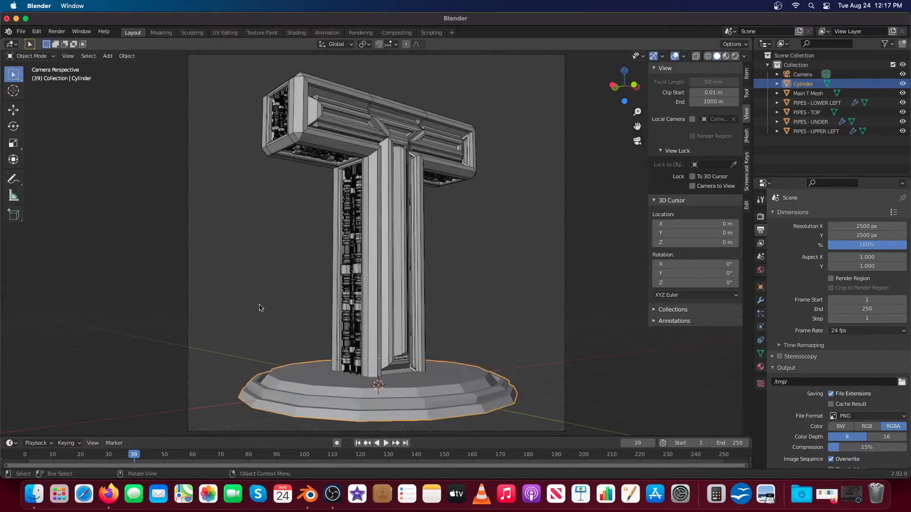
- Scale up the platform and lower it so it sits beneath the T's base
click(271, 296)
key(KP_1)
scroll(303, 370, up, 4)
key(s)
shift+middle_drag(303, 370, 315, 272)
key(g)
key(z)
click(289, 306)
- Raise the platform's top face about 0.037 m and lower the whole platform about 0.031 m under the T
key(Tab)
key(g)
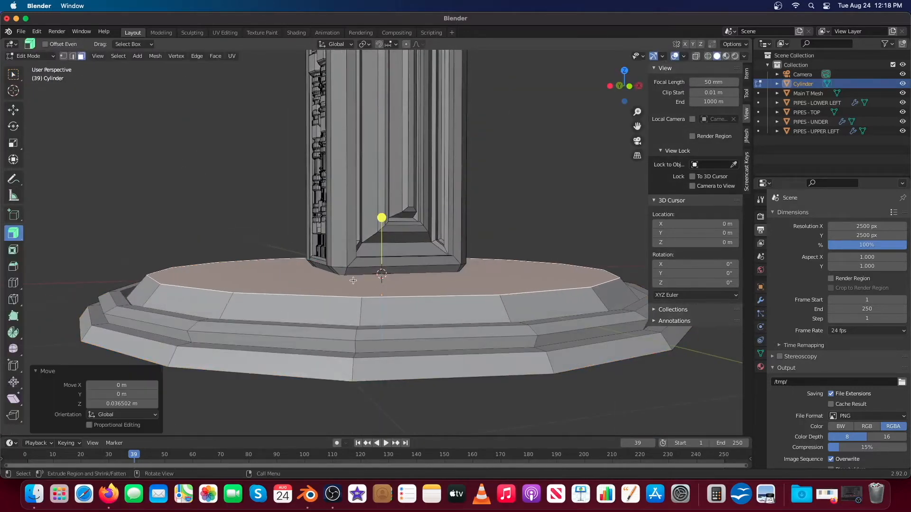
key(Tab)
key(KP_1)
key(g)
key(z)
click(318, 306)
key(KP_0)
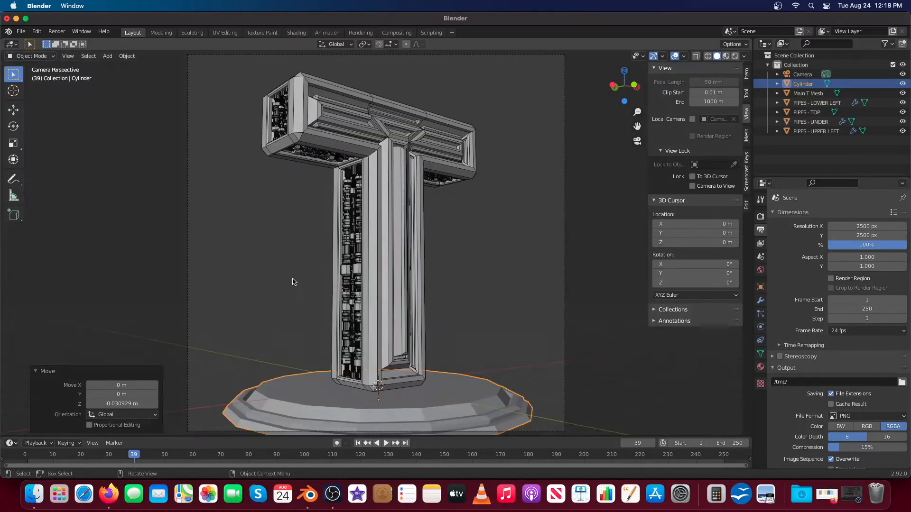
- Set up two side-by-side viewports, one looking through the camera, and hide their sidebars
middle_drag(450, 306, 446, 275)
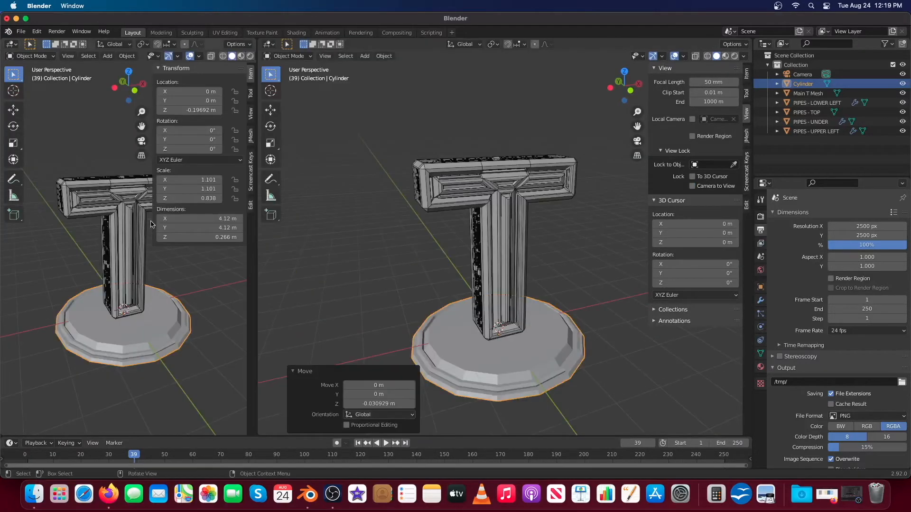
click(151, 224)
key(n)
key(grave)
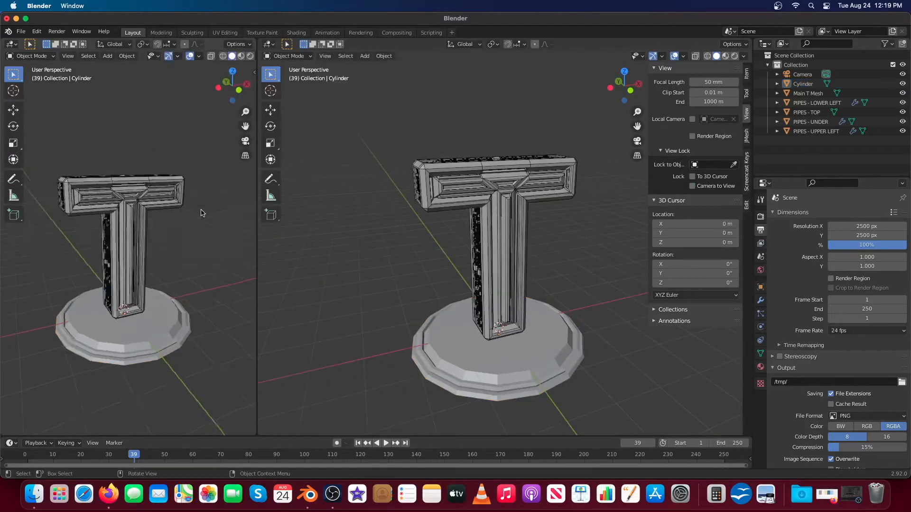
click(143, 243)
scroll(401, 224, down, 4)
key(n)
- Add a plane about 9.3 m in size around the T as the ground
key(shift+a)
click(610, 125)
drag(379, 345, 413, 345)
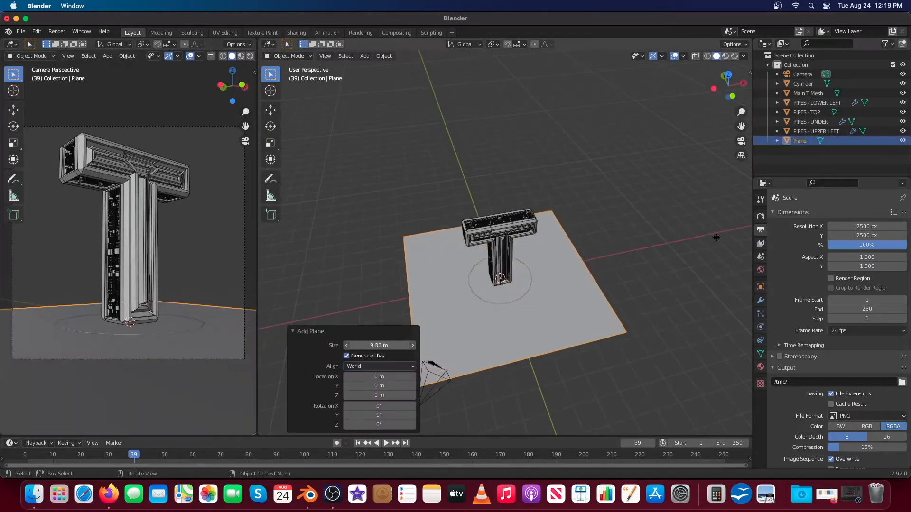
- Stretch the ground plane along X and lower it to the platform's base
middle_drag(612, 275, 566, 282)
key(Tab)
click(553, 256)
key(s)
key(x)
click(713, 258)
middle_drag(446, 332, 560, 341)
key(g)
key(z)
click(499, 314)
- Move the ground plane's rear edge about 7.24 m back along Y
scroll(499, 314, down, 4)
scroll(522, 308, down, 3)
key(2)
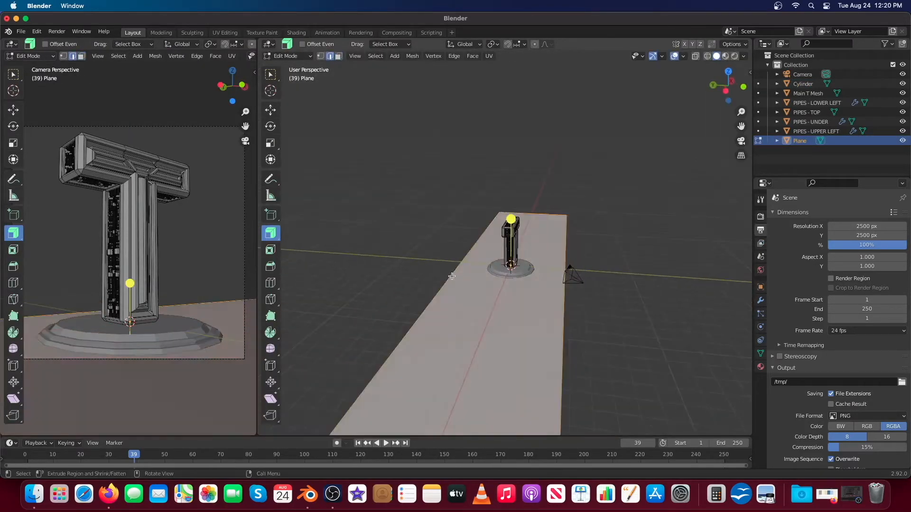
click(418, 271)
key(g)
click(327, 248)
middle_drag(426, 253, 477, 259)
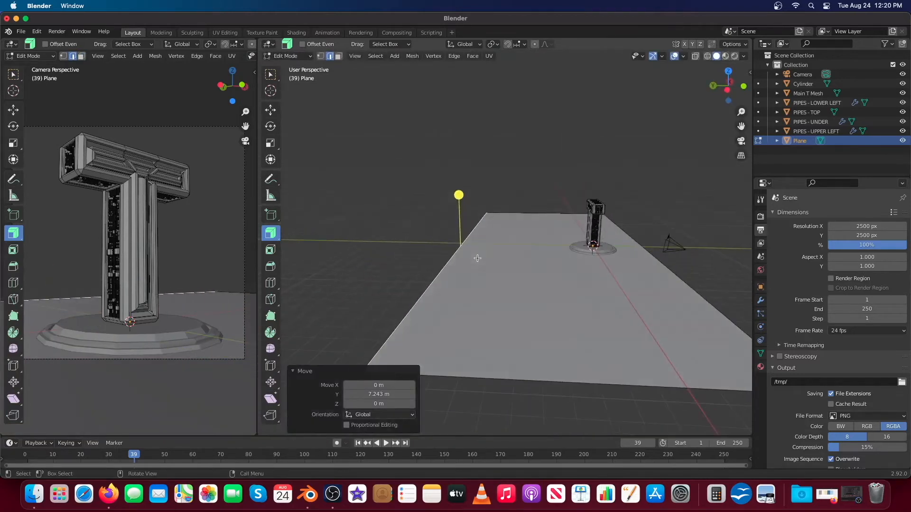
- Extrude the ground plane's rear edge straight up along Z into a tall backdrop wall
key(e)
key(z)
click(443, 71)
scroll(460, 95, down, 3)
shift+middle_drag(480, 118, 488, 166)
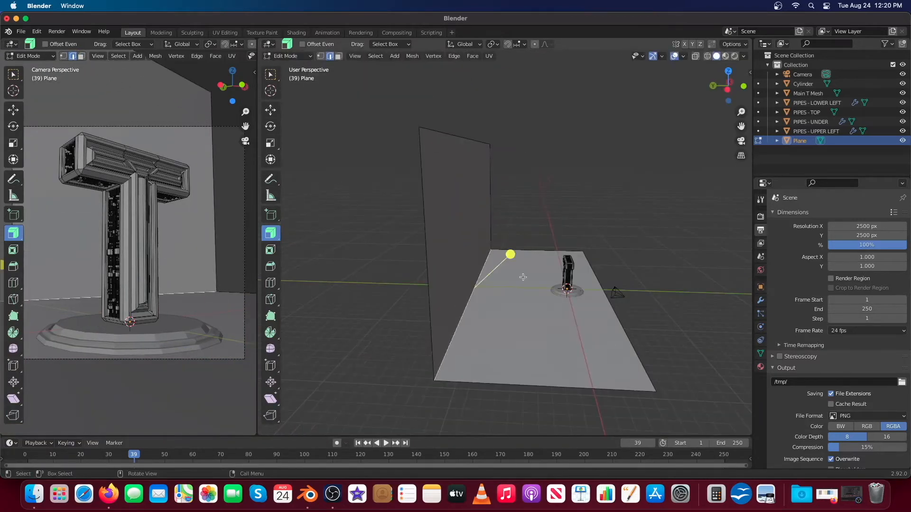
- Slide the backdrop along X behind the T and apply its transform
key(Tab)
key(g)
key(x)
click(530, 245)
key(ctrl+a)
click(510, 265)
- Bevel the edge between floor and wall with many segments to form a smoothly curved backdrop
key(Tab)
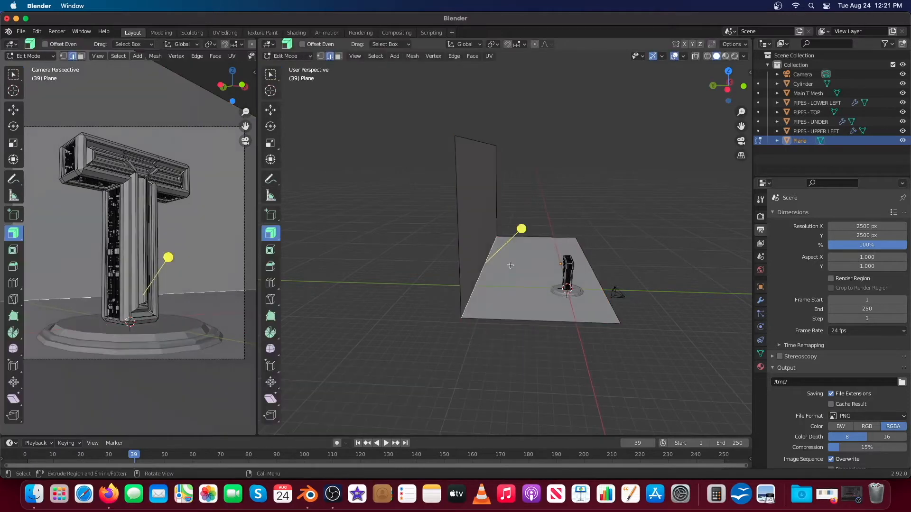
scroll(524, 193, up, 20)
click(524, 193)
click(584, 322)
middle_drag(693, 342, 592, 258)
scroll(592, 258, up, 4)
key(Tab)
- Move the ground plane about 0.027 m along Z so it meets the platform's underside
key(KP_1)
scroll(498, 126, up, 11)
shift+middle_drag(494, 119, 484, 342)
key(g)
key(z)
click(484, 291)
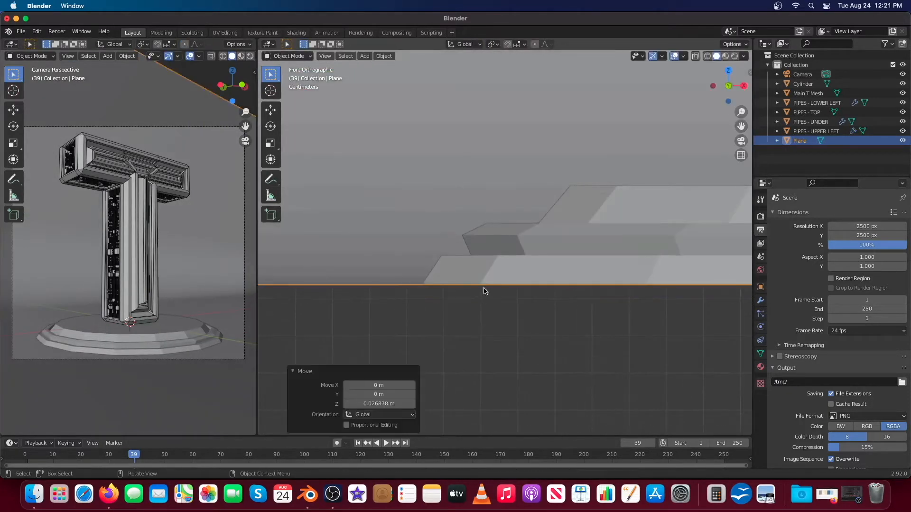
- Rename the backdrop plane as GROUND PLANE and the cylinder under the T as PLATFORM
scroll(408, 215, down, 18)
middle_drag(409, 215, 470, 275)
double_click(802, 141)
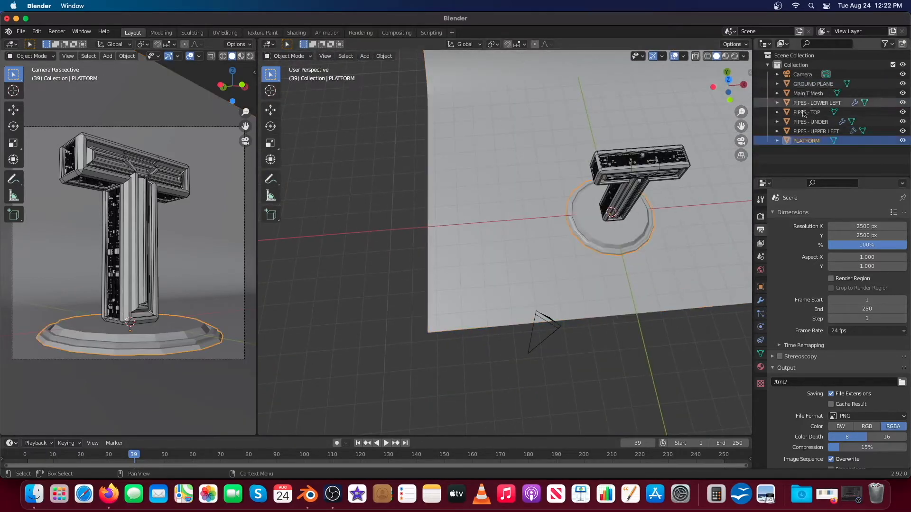
- Deselect everything and switch the camera viewport to rendered shading
scroll(457, 166, down, 3)
mouse_move(456, 166)
shift+middle_down()
mouse_move(379, 242)
mouse_move(389, 190)
mouse_move(417, 237)
shift+middle_up()
key(alt+a)
click(250, 56)
- Add a large area light and raise it above the T
key(shift+a)
mouse_move(437, 396)
click(517, 425)
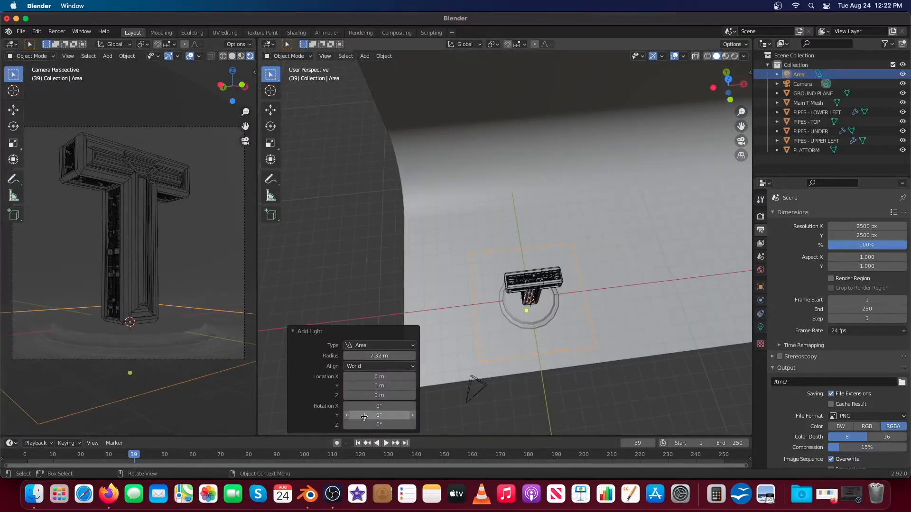
middle_drag(379, 304, 380, 214)
middle_drag(501, 280, 506, 353)
click(412, 356)
- Set the overhead area light's power to 1000 W
click(760, 327)
middle_drag(530, 314, 525, 282)
click(871, 277)
text(1000)
key(Return)
- Add a 6.1 m area light beside the T at X 7.43 m, Z 4.54 m, rotated 90° about Y
key(alt+a)
key(shift+a)
mouse_move(522, 371)
click(605, 406)
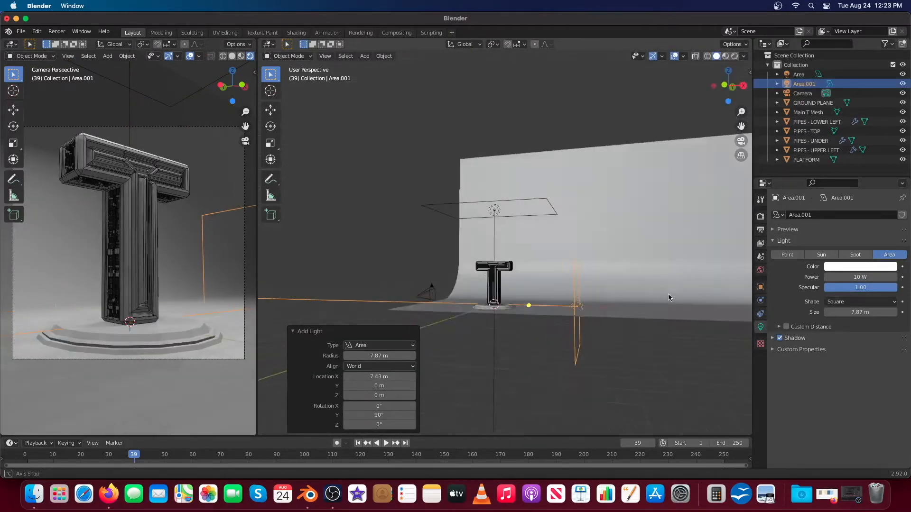
middle_drag(668, 294, 671, 269)
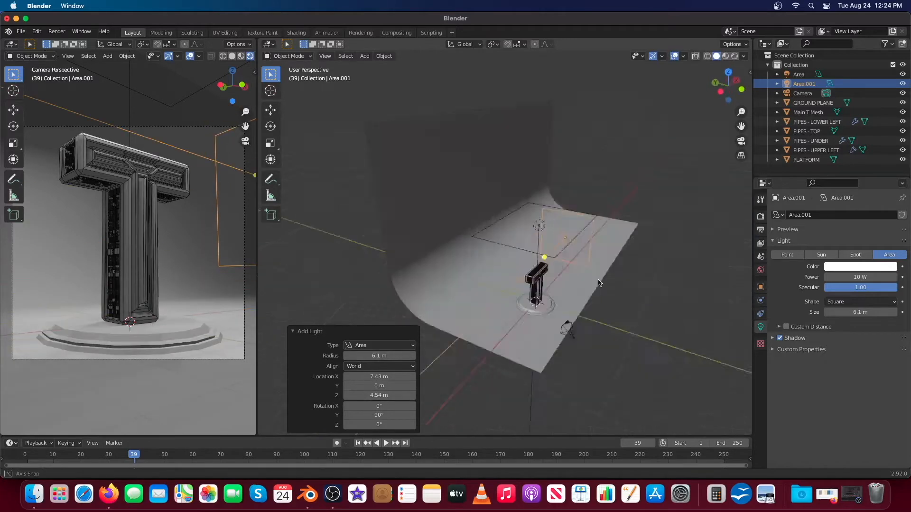
middle_drag(617, 267, 515, 254)
- Set the side area light's power to 600 W
click(860, 277)
text(600)
key(Return)
- Add a third area light on the opposite side of the T and set its power to 600 W
key(alt+a)
key(shift+a)
mouse_move(569, 340)
click(609, 372)
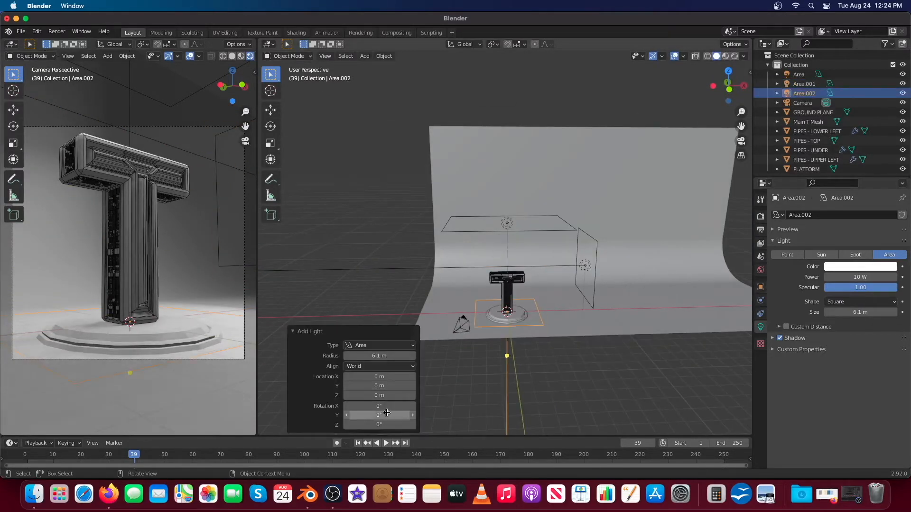
middle_drag(498, 304, 527, 294)
click(861, 277)
text(600)
key(Return)
- Select all three area lights and move them together along Y
shift+click(583, 263)
shift+click(567, 236)
key(g)
middle_drag(489, 247, 596, 227)
key(y)
click(554, 273)
- Turn off the wireframe display of Main T Mesh
click(192, 191)
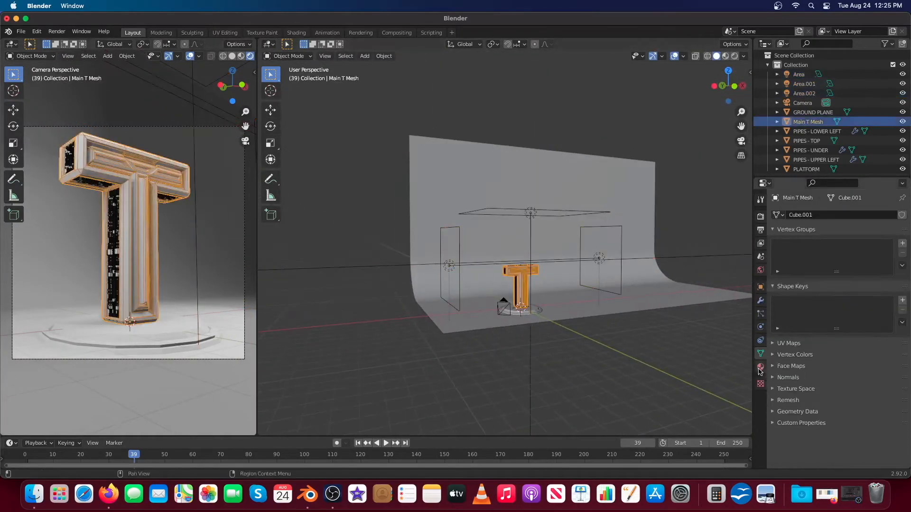
click(760, 287)
click(827, 415)
- Turn off the wireframe display of the pipe objects in the T's recesses
scroll(522, 284, up, 8)
middle_drag(525, 232, 537, 256)
click(528, 232)
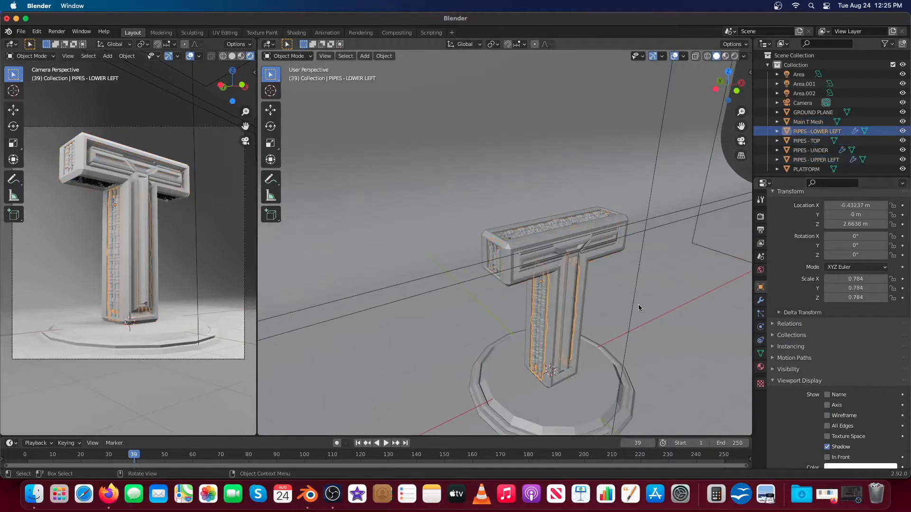
middle_drag(636, 302, 534, 156)
scroll(533, 156, up, 8)
scroll(533, 161, down, 7)
click(489, 169)
middle_drag(535, 246, 532, 303)
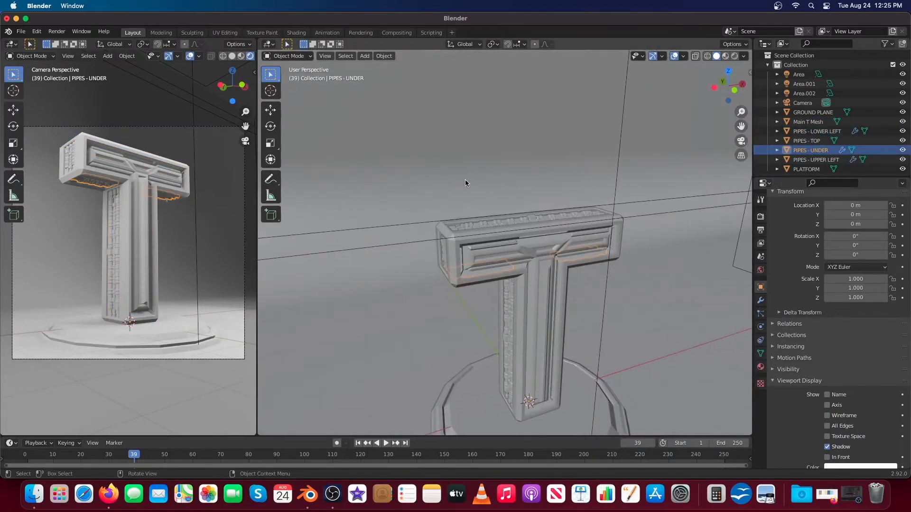
- Add a Bevel modifier to Main T Mesh and look closely at the arm's panel edges
middle_drag(465, 179, 609, 176)
scroll(608, 177, up, 2)
click(609, 177)
click(760, 301)
click(805, 216)
click(691, 248)
scroll(428, 177, up, 5)
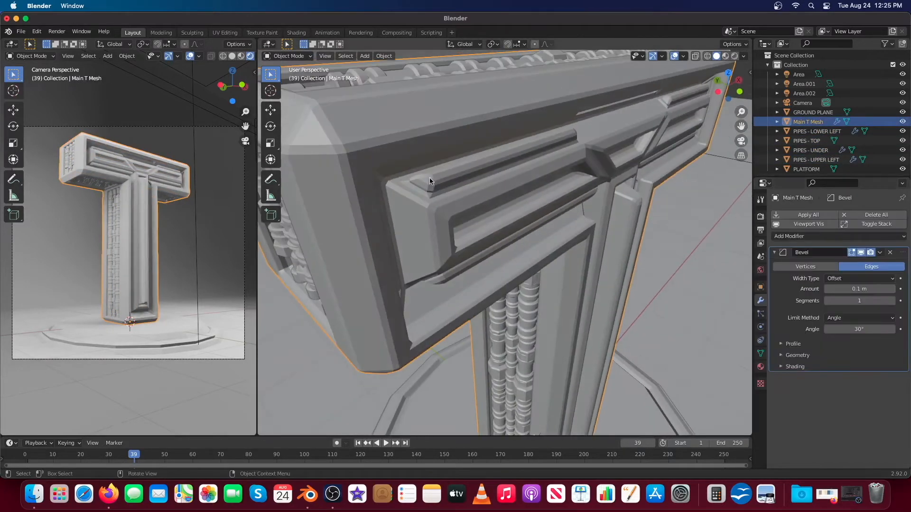
- Set the Bevel modifier's amount on Main T Mesh to .005
text(.005)
key(Return)
scroll(514, 250, up, 3)
scroll(515, 251, down, 3)
middle_drag(515, 251, 416, 169)
- Add a Bevel modifier below the Mirror modifier on PIPES - UPPER LEFT
click(416, 169)
click(774, 252)
click(807, 236)
click(691, 269)
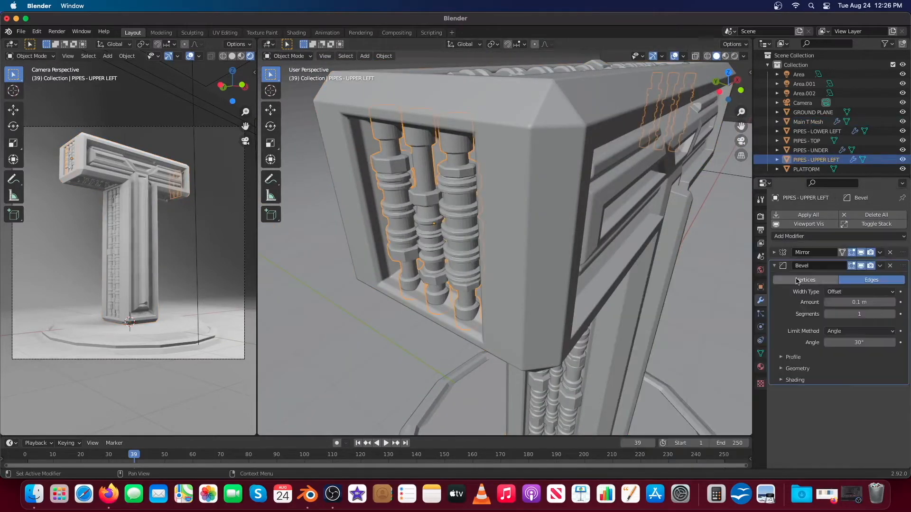
- Add a Bevel modifier to PIPES - TOP
scroll(579, 297, down, 3)
click(528, 164)
click(807, 235)
click(690, 268)
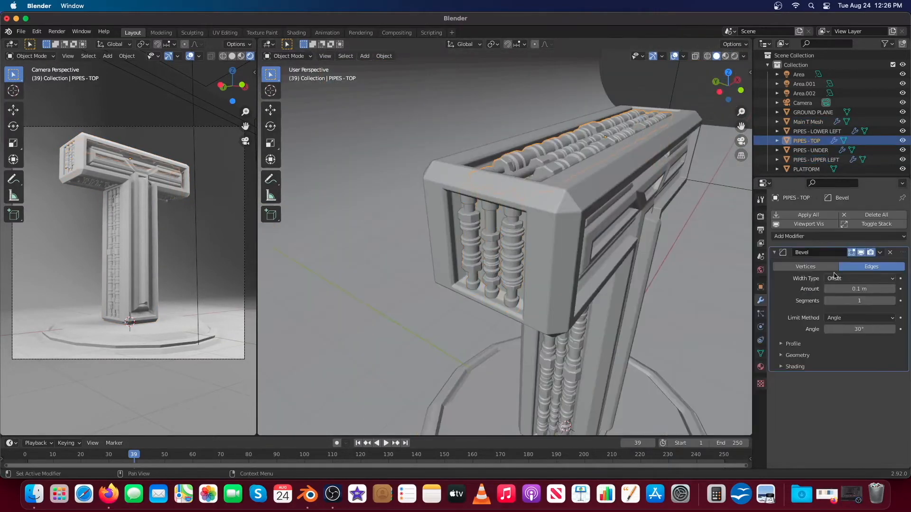
- Add a Bevel modifier to PIPES - LOWER LEFT and open its amount for editing
middle_drag(608, 361, 589, 265)
click(545, 259)
click(774, 252)
click(802, 236)
click(709, 277)
click(870, 302)
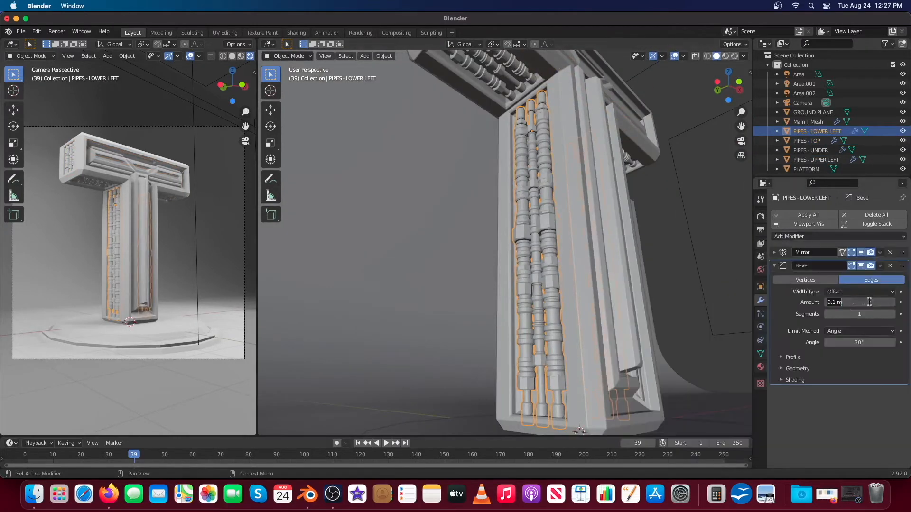
scroll(579, 178, up, 3)
click(774, 266)
click(774, 253)
- Adjust the X axis option of the Mirror modifier on PIPES - UNDER beneath the T's arm
scroll(623, 261, down, 3)
middle_drag(623, 261, 709, 256)
click(523, 201)
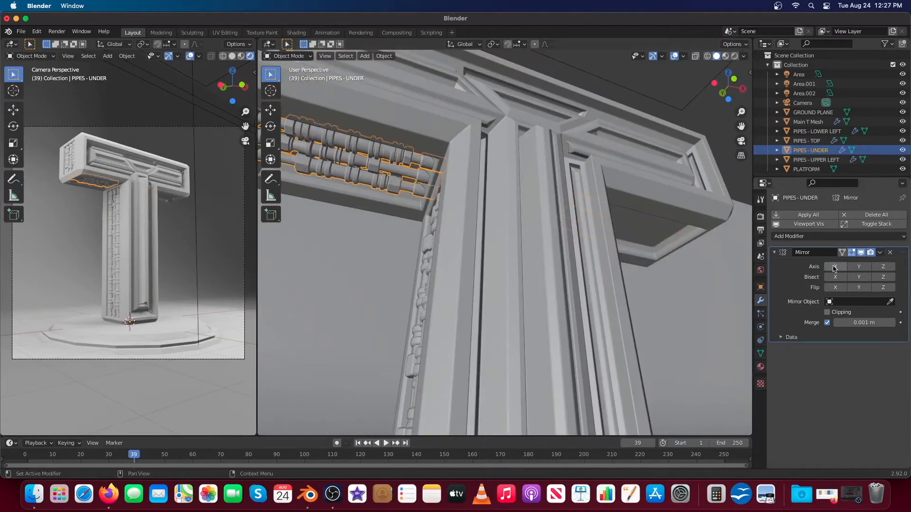
click(833, 269)
middle_drag(361, 185, 467, 204)
click(467, 204)
- Examine the pipes in the stem's recess and the Mirror and Bevel settings of PIPES - LOWER LEFT
middle_drag(660, 323, 525, 282)
middle_drag(551, 229, 522, 187)
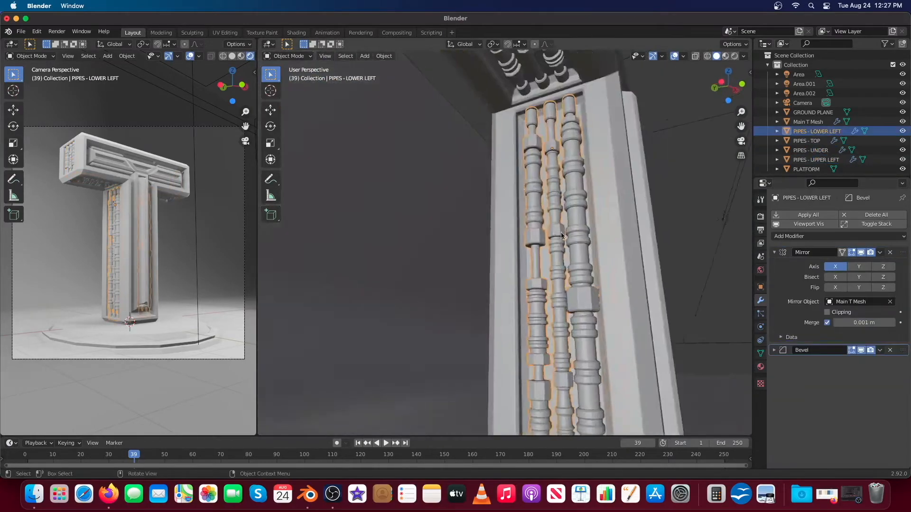
click(774, 253)
click(775, 266)
scroll(551, 292, down, 5)
- Shade PIPES - LOWER LEFT smooth and show its Normals settings
click(468, 217)
middle_drag(550, 293, 480, 215)
scroll(467, 217, down, 5)
right_click(479, 215)
click(480, 216)
click(761, 353)
click(774, 377)
scroll(491, 293, up, 3)
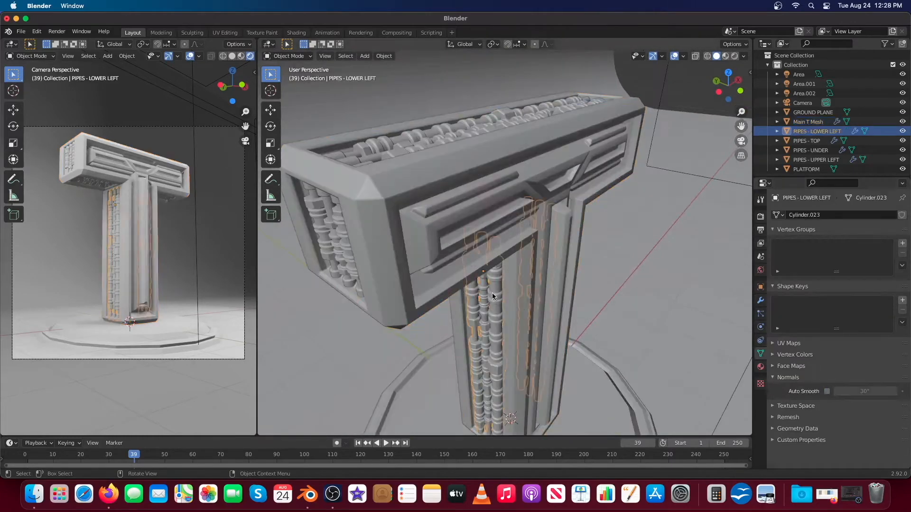
- Shade the pipes in the arm's end recess smooth and turn on Auto Smooth for them
right_click(328, 227)
click(327, 227)
click(827, 392)
- Shade PIPES - TOP smooth and turn on its Auto Smooth
click(450, 236)
right_click(450, 237)
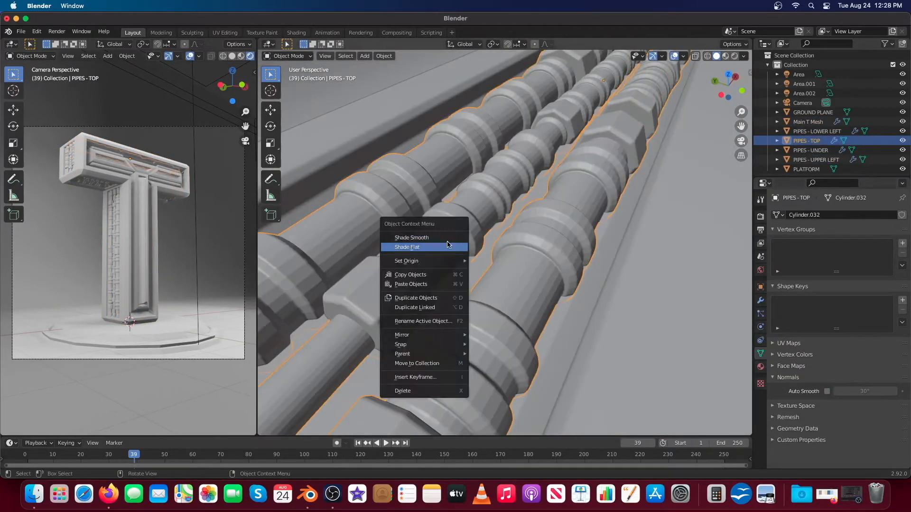
click(450, 237)
click(827, 391)
- Shade PIPES - UNDER smooth and turn on Auto Smooth at 30°
middle_drag(507, 237, 480, 99)
click(406, 165)
right_click(406, 165)
click(406, 165)
click(827, 392)
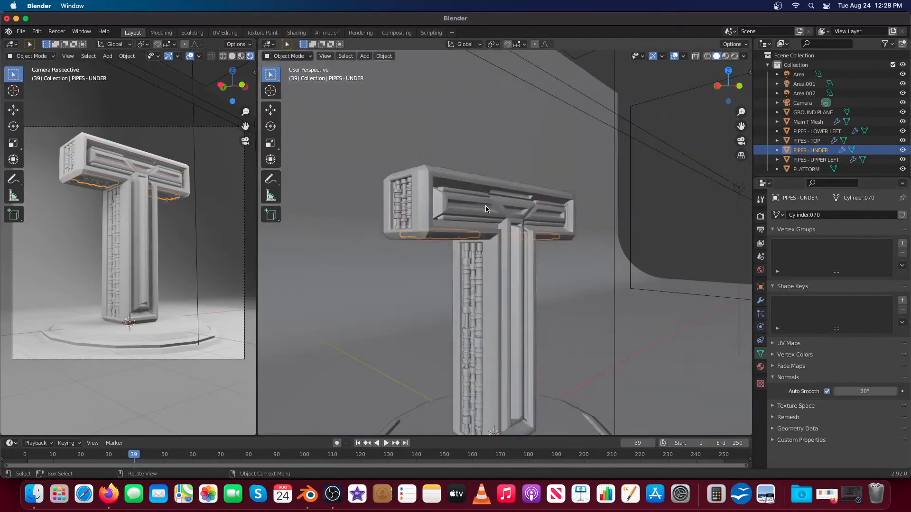
- Shade the T's main body smooth and turn on Auto Smooth for it
click(479, 259)
click(327, 138)
right_click(326, 139)
click(326, 138)
click(827, 392)
- Rename the three area lights as AREA - LEFT, AREA - RIGHT and AREA - TOP
scroll(503, 237, down, 10)
click(799, 74)
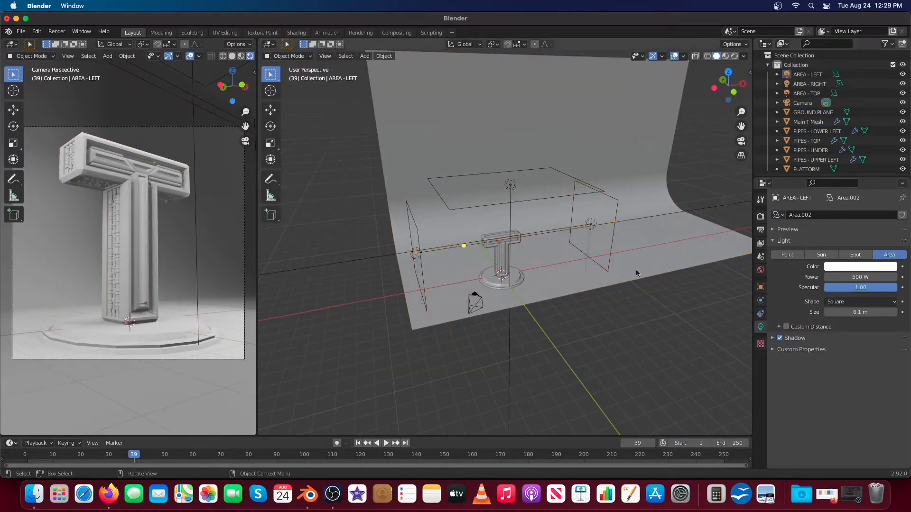
- Select PLATFORM and add a Bevel modifier to it
click(493, 283)
scroll(503, 265, up, 7)
click(761, 300)
click(836, 215)
click(711, 251)
scroll(450, 266, up, 6)
- Set the platform bevel's amount to .005 and its segments to 7, and reopen the amount for editing
click(867, 289)
text(.005)
key(Return)
drag(867, 300, 893, 303)
middle_drag(380, 315, 357, 297)
click(878, 289)
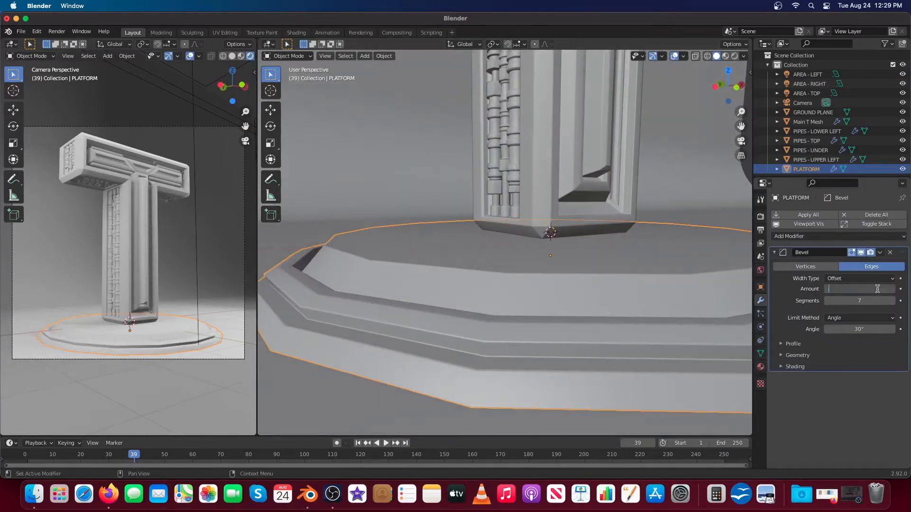
- Check Main T Mesh, clear the selection and save the scene as Still Life_Blender_009.blend
click(598, 200)
middle_drag(527, 162, 524, 205)
scroll(524, 206, down, 9)
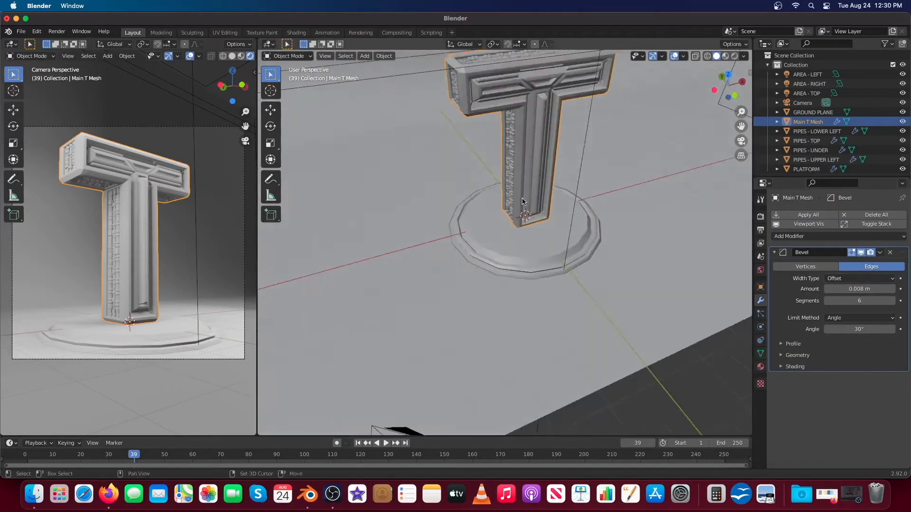
key(alt+a)
middle_drag(427, 143, 401, 206)
key(ctrl+s)
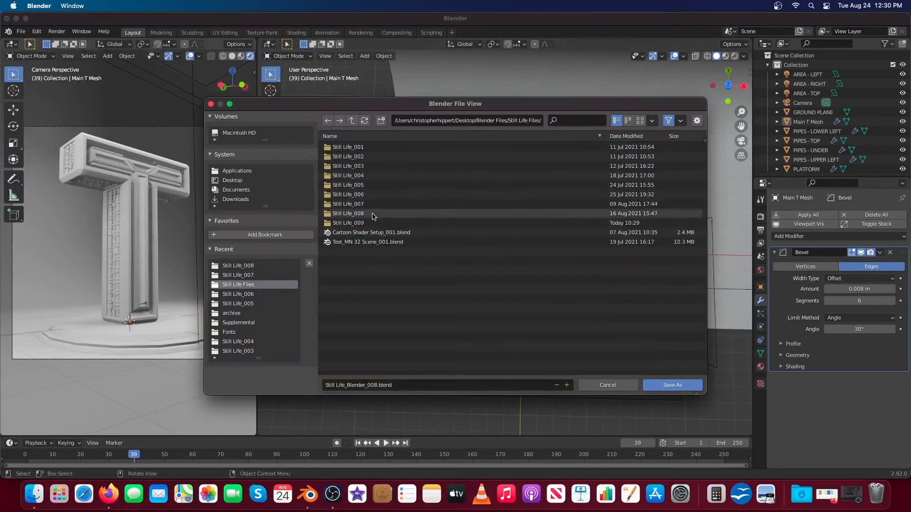
key(Return)
- Add a UV sphere with 64 segments, 32 rings and 0.35 m radius, and place it beside the backdrop along X
middle_drag(451, 332, 386, 213)
key(shift+a)
mouse_move(365, 95)
click(429, 124)
click(392, 324)
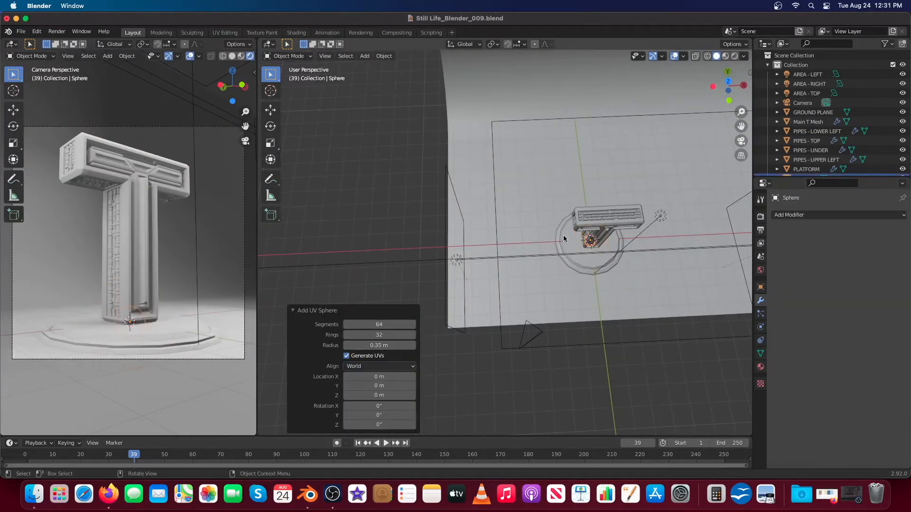
key(KP_Decimal)
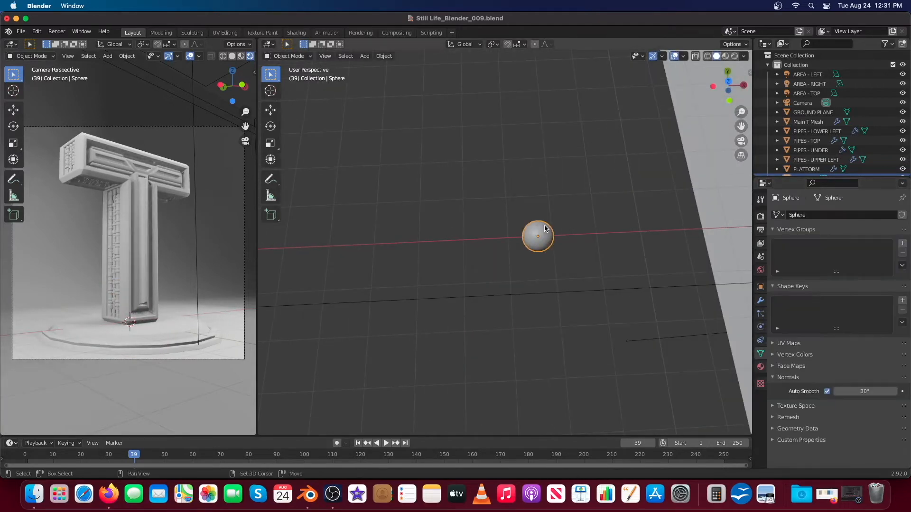
- Duplicate the sphere repeatedly along X to build a straight row of eight spheres
key(shift+d)
key(x)
click(503, 231)
key(shift+d)
key(x)
drag(387, 187, 583, 270)
key(shift+d)
key(x)
click(418, 247)
scroll(545, 244, down, 2)
middle_drag(574, 208, 486, 171)
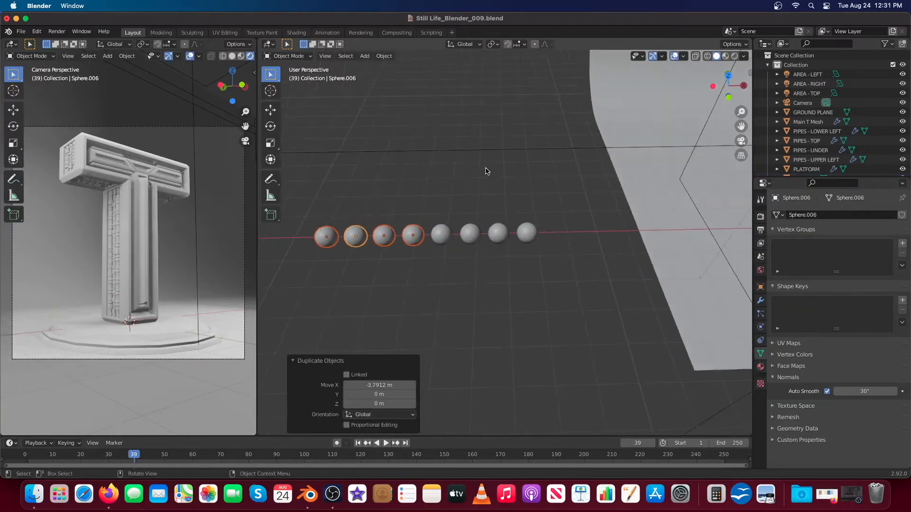
- Create a new material on the sphere at the row's far end and switch the viewport to rendered shading
click(326, 237)
click(761, 367)
click(832, 258)
scroll(773, 306, down, 4)
click(735, 56)
scroll(306, 251, up, 2)
scroll(307, 251, down, 3)
middle_drag(380, 251, 504, 240)
- Select all eight spheres and move the row along X to the T
drag(583, 259, 470, 200)
click(646, 213)
key(alt+a)
middle_drag(531, 246, 519, 182)
drag(375, 223, 467, 201)
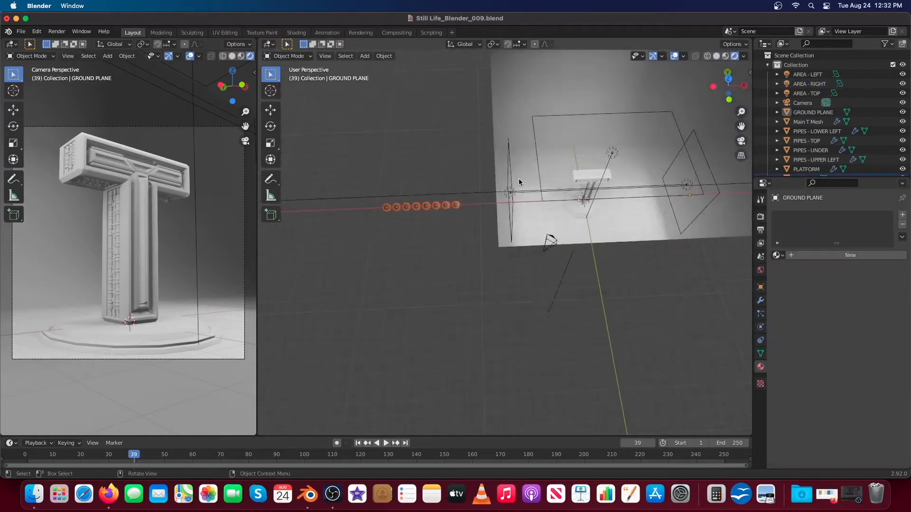
key(g)
key(x)
click(636, 185)
- Move the row of spheres forward in front of the T and adjust its height along Z
middle_drag(636, 185, 630, 215)
key(g)
click(640, 230)
key(g)
key(z)
click(640, 223)
- Set the first sphere's material to Specular 1.000 and Roughness 0.000
click(40, 295)
scroll(515, 264, up, 4)
middle_drag(515, 263, 548, 187)
scroll(864, 318, down, 6)
drag(865, 317, 898, 318)
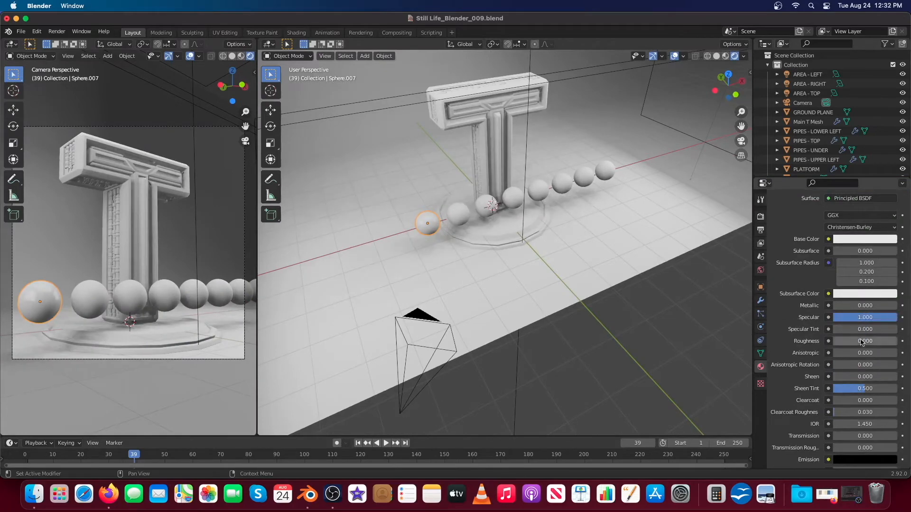
scroll(863, 345, down, 3)
scroll(837, 332, up, 10)
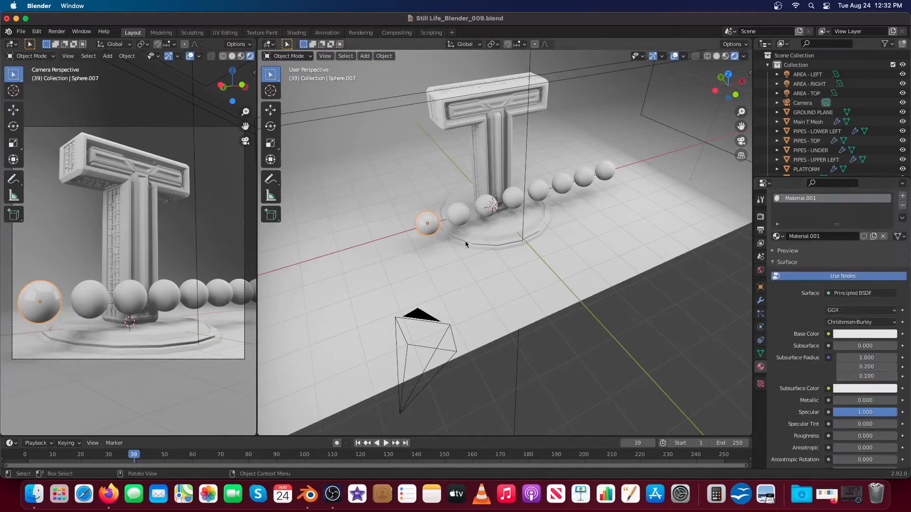
- Give the second and third spheres new materials with a grey base colour, setting the third's Roughness to 0.000
click(458, 215)
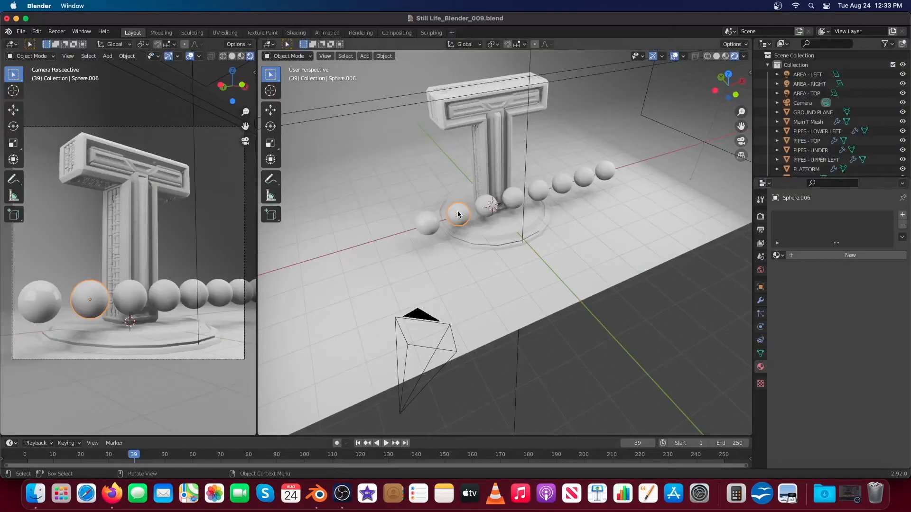
click(865, 353)
click(486, 206)
click(865, 353)
scroll(866, 378, down, 3)
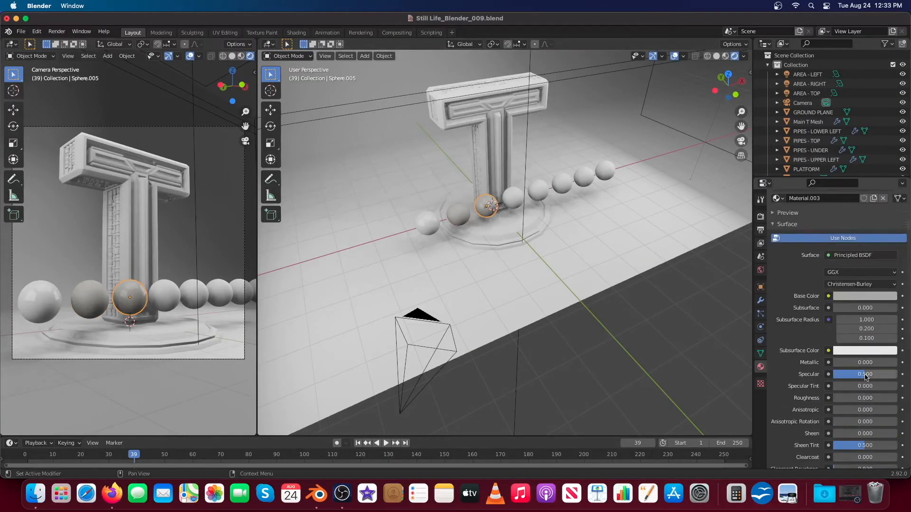
- Give the fourth sphere a material with base colour FFF4DE and the fifth a tan one with Specular 1.000 and Roughness 0.000
click(511, 200)
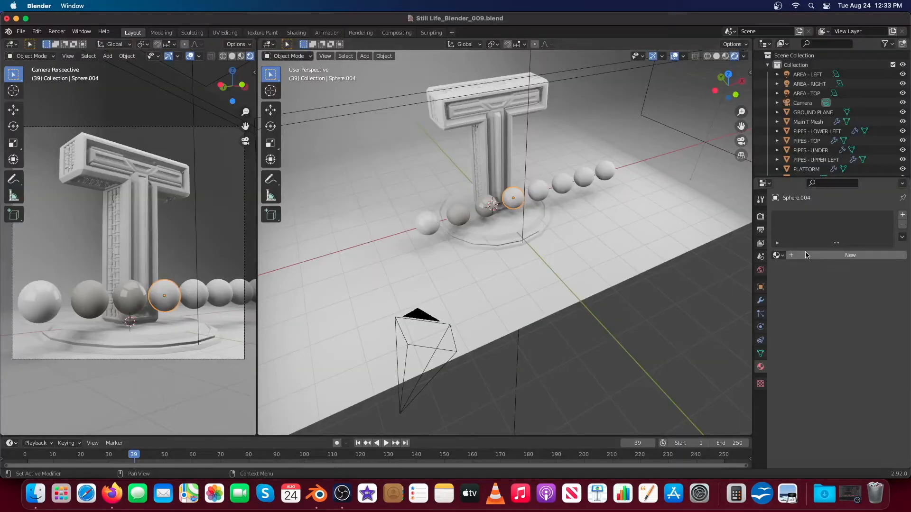
click(864, 353)
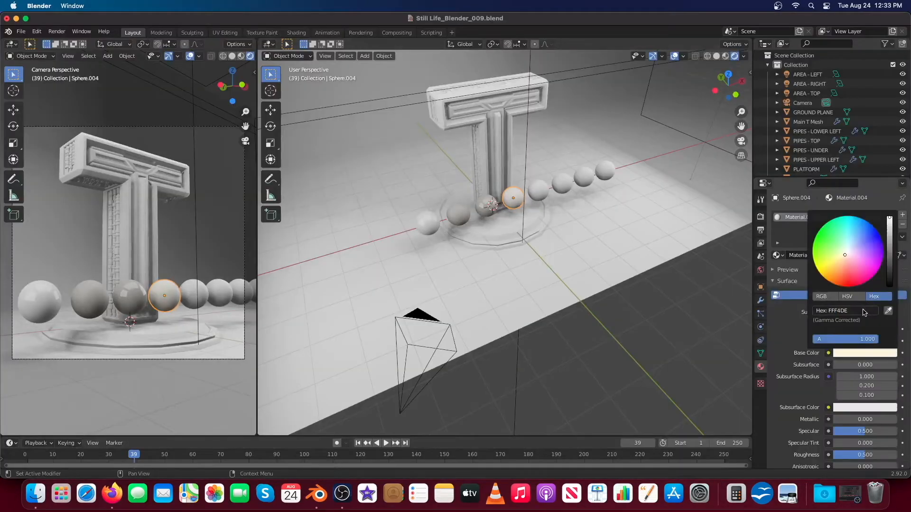
click(538, 191)
click(864, 353)
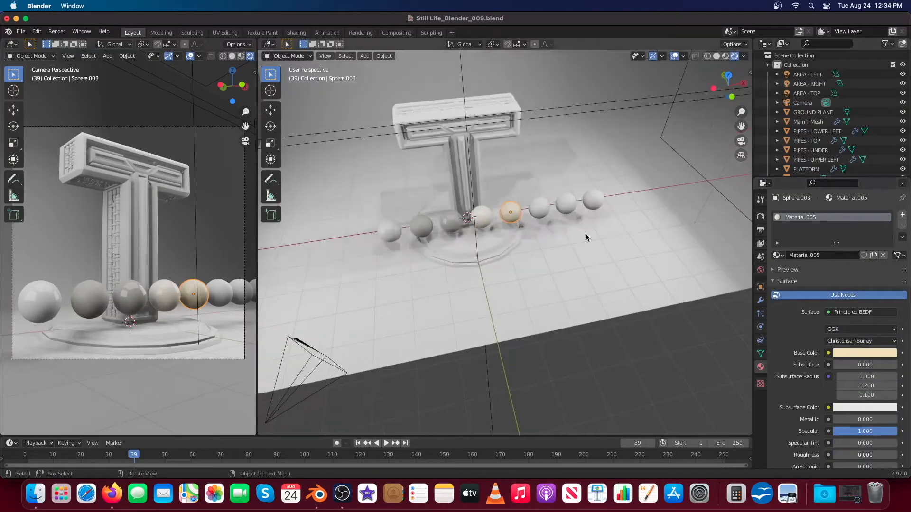
- Extend the row to ten spheres with two duplicates and shift it along X
click(588, 200)
middle_drag(588, 199, 482, 214)
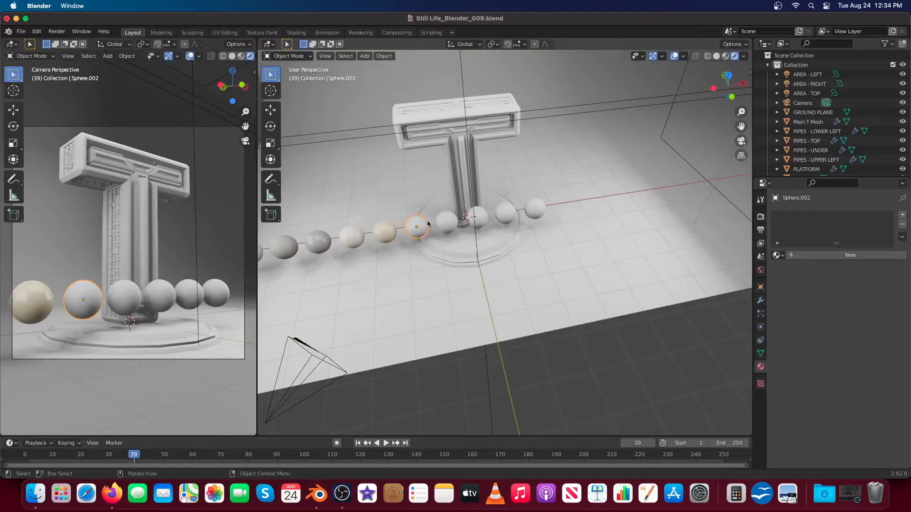
- Give the sixth sphere a new glossy material with the copied dark blue hex value as its base colour
click(850, 255)
click(864, 353)
click(860, 311)
key(super+v)
key(Return)
- Give the seventh sphere a new glossy material with a light blue base colour
click(447, 222)
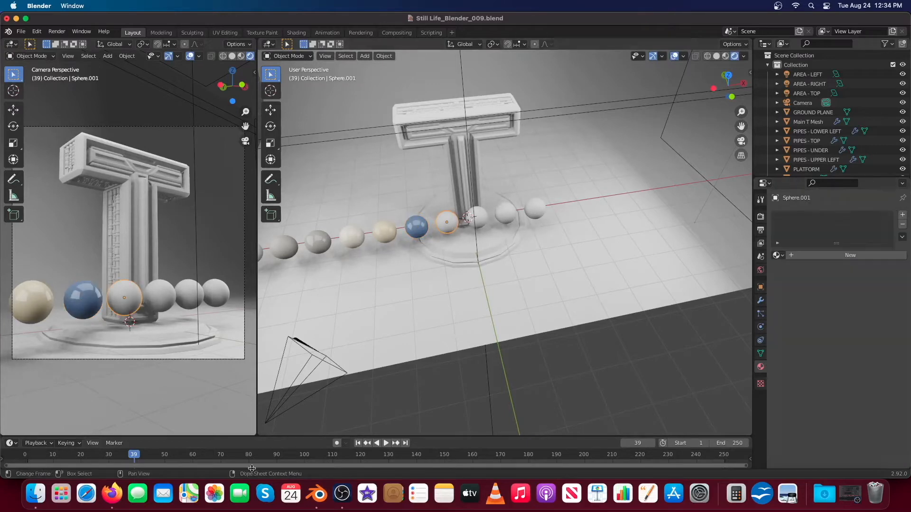
click(850, 255)
click(864, 353)
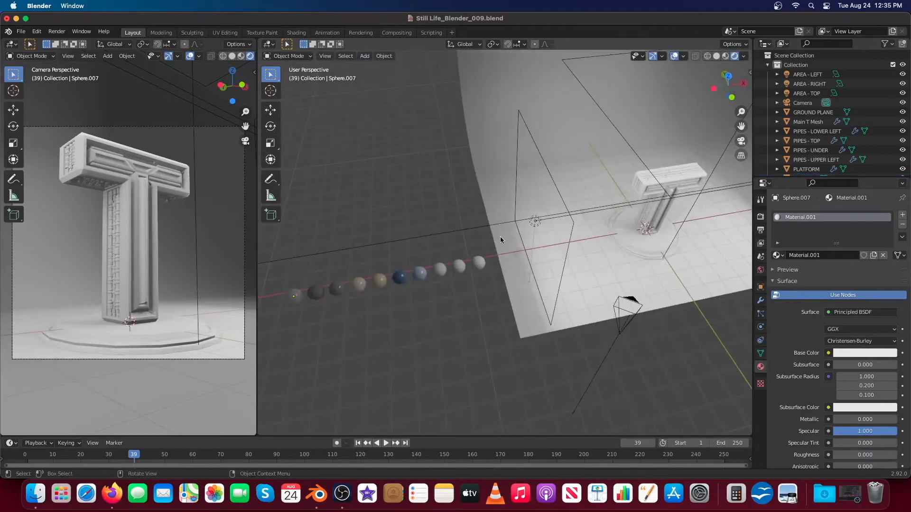
- Link the second sphere's grey material to GROUND PLANE and the light blue sphere's material to Main T Mesh
shift+click(316, 293)
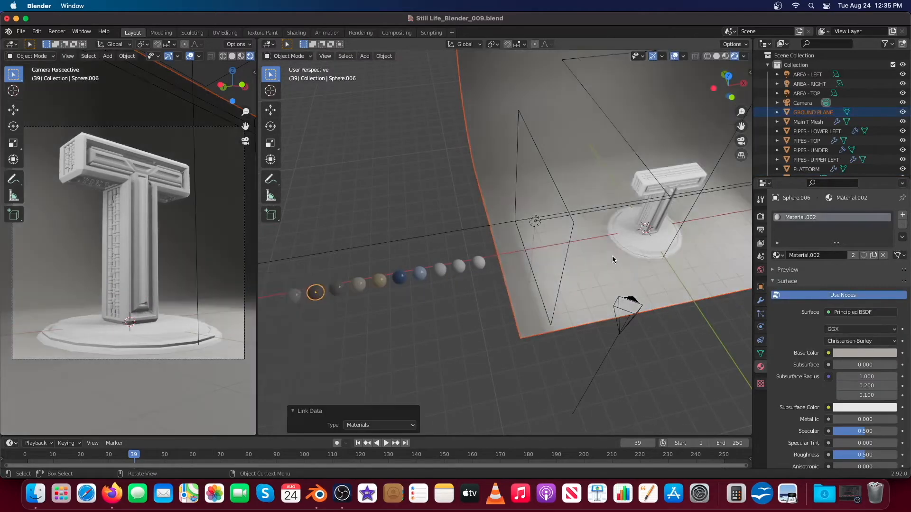
shift+click(423, 235)
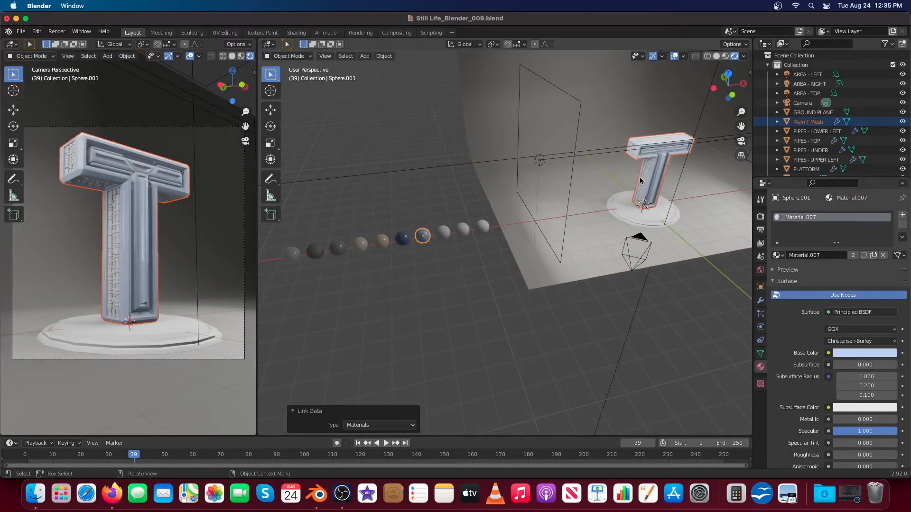
- Link the white end sphere's material to the platform and the dark blue sphere's material to the pipe objects
shift+click(294, 254)
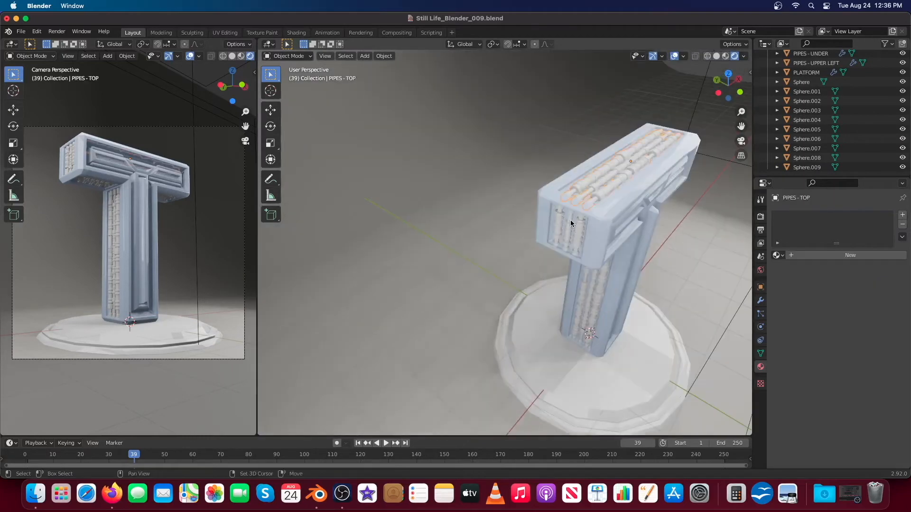
shift+click(469, 234)
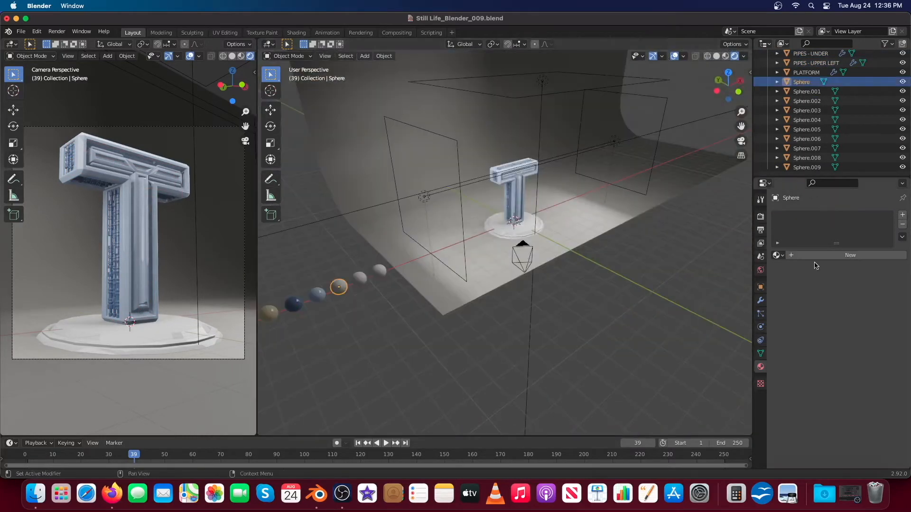
- Move the eighth sphere 10.303 m along X and give it a dark grey material with Metallic 1.000, Specular 1.000 and Roughness 0.574
click(815, 256)
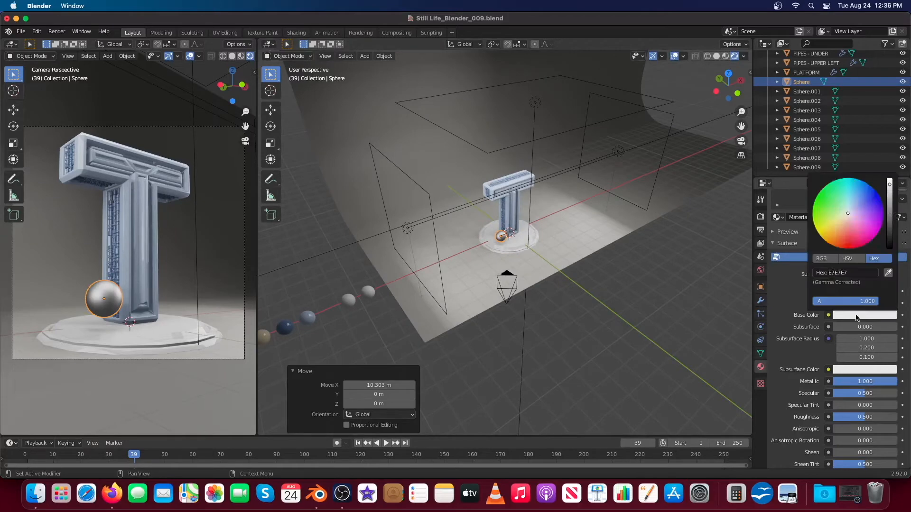
click(890, 221)
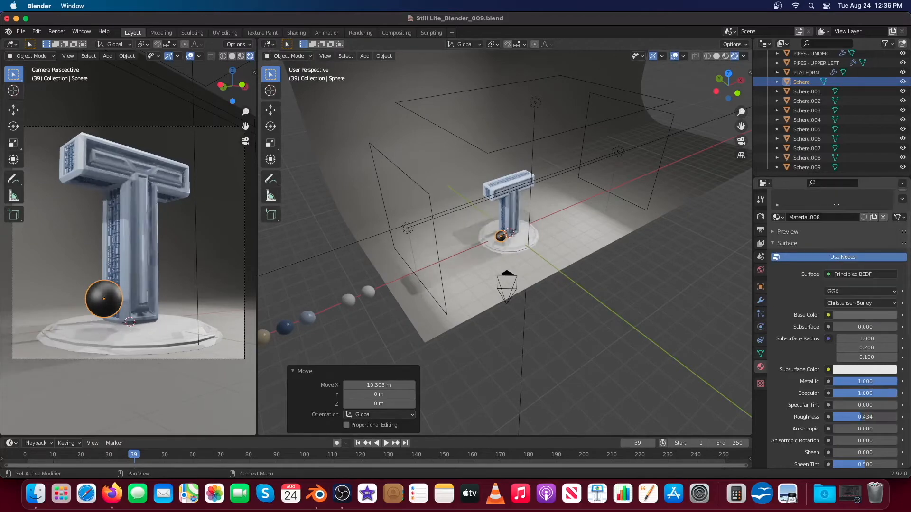
drag(866, 417, 870, 417)
scroll(857, 393, down, 2)
scroll(877, 236, up, 2)
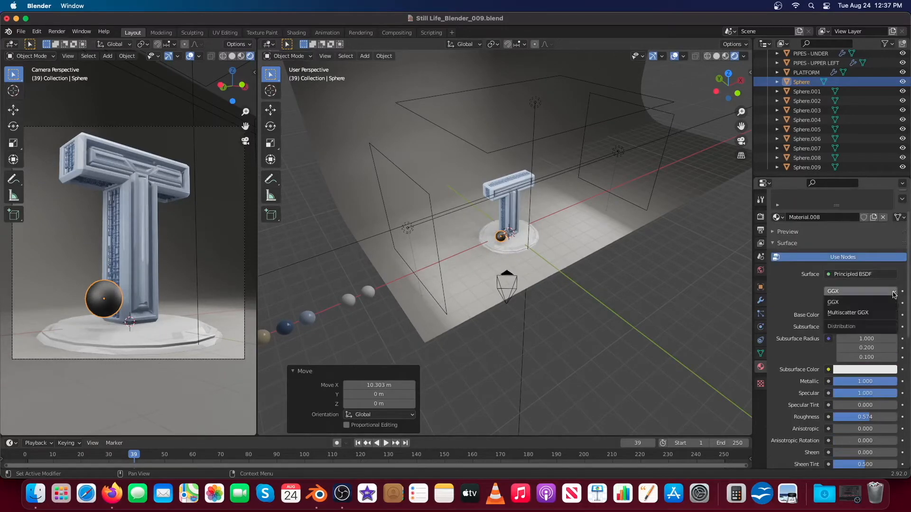
click(859, 275)
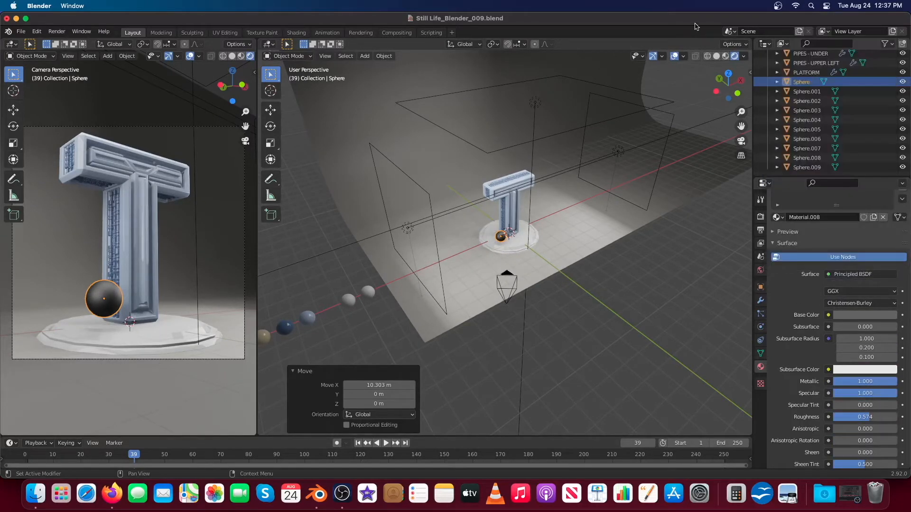
- Move the ninth sphere along X until it sits beside the dark sphere in front of the T
click(348, 300)
key(g)
key(x)
click(488, 242)
- Give the moved sphere a new Glossy BSDF material with a white colour (FFFFFF) and Roughness 0.154
click(836, 254)
click(852, 313)
click(798, 145)
scroll(809, 200, down, 3)
drag(865, 302, 852, 303)
click(847, 315)
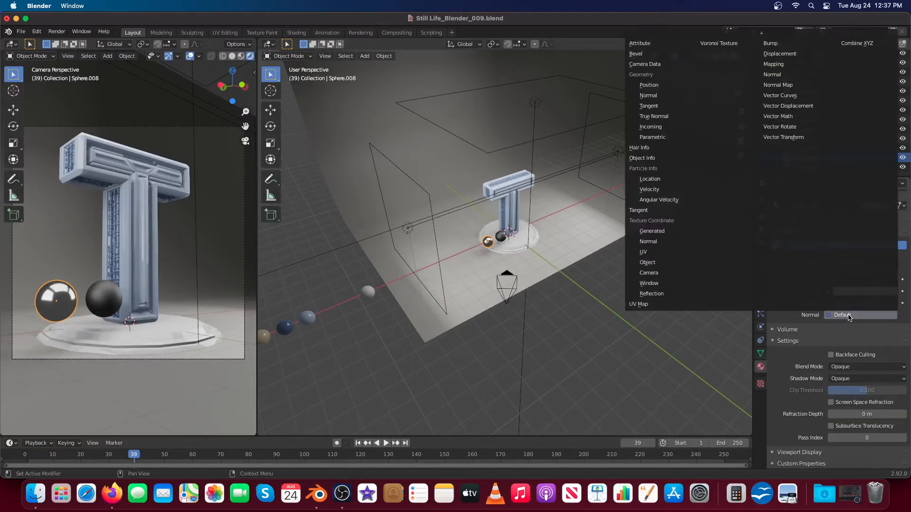
click(857, 291)
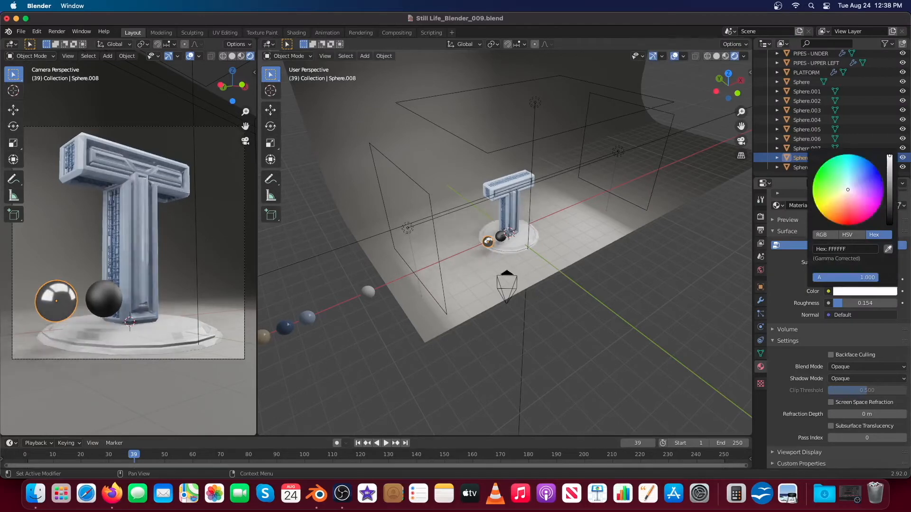
click(104, 285)
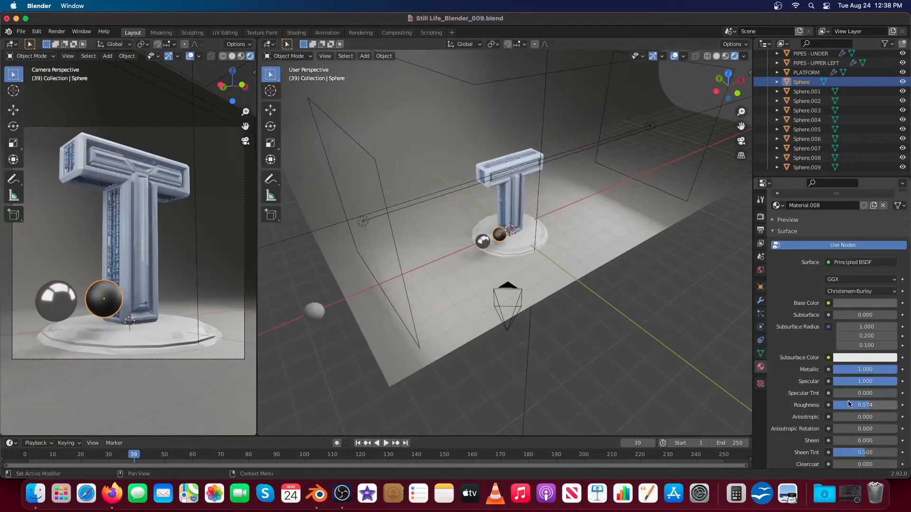
scroll(835, 333, down, 4)
scroll(888, 394, up, 5)
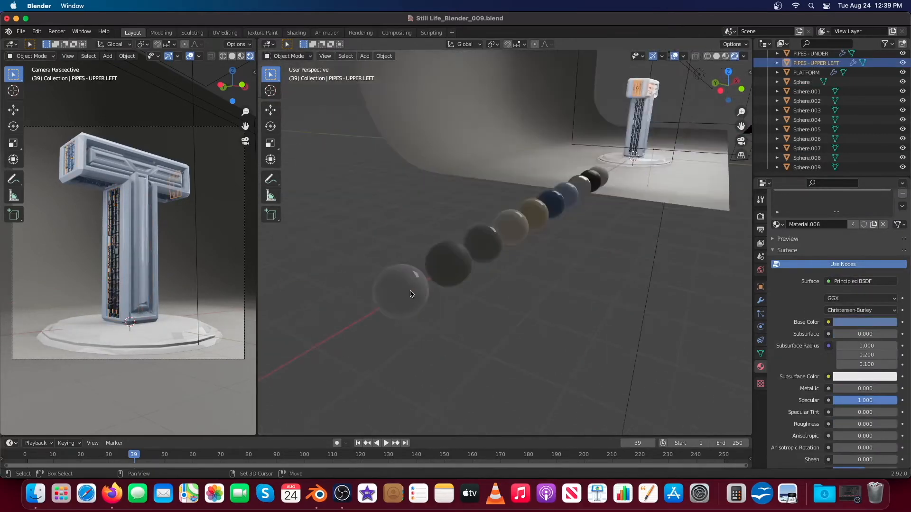
- Link the white end sphere's material to the pipe objects and the second sphere's grey material to the platform
click(412, 294)
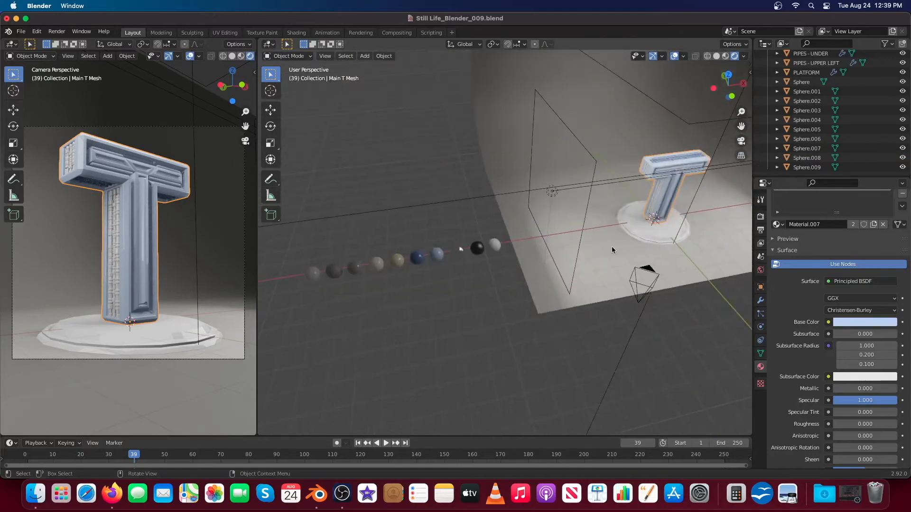
shift+click(335, 272)
key(ctrl+l)
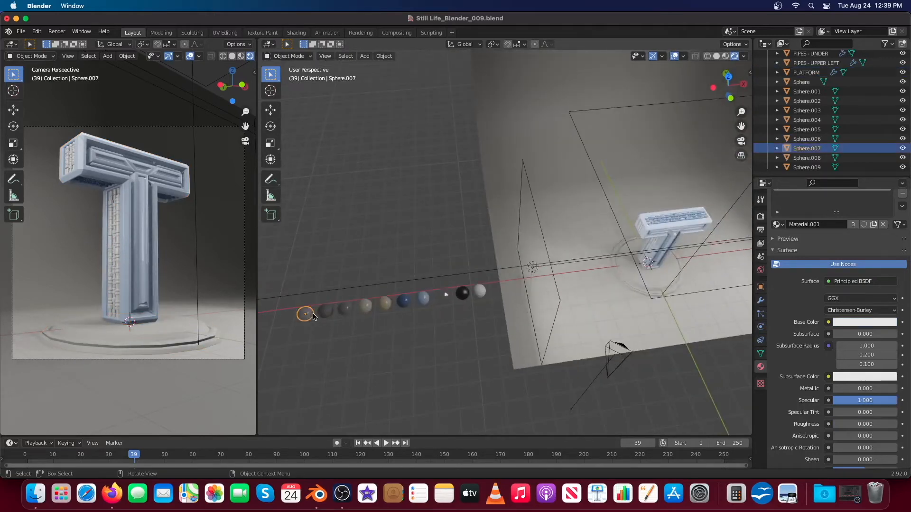
- Duplicate the white end sphere 16.662 m along X to the T and place further copies of varied size around the stem
key(shift+d)
key(x)
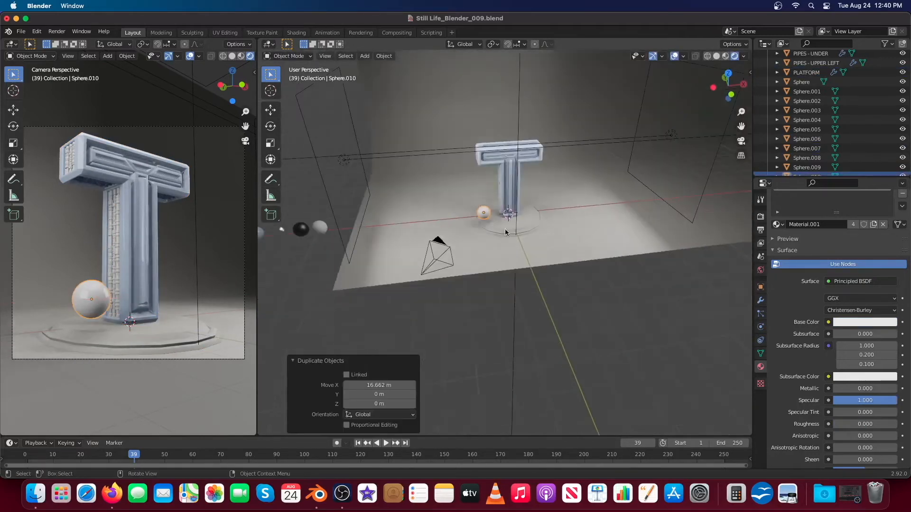
key(shift+d)
key(shift+d)
key(shift+d)
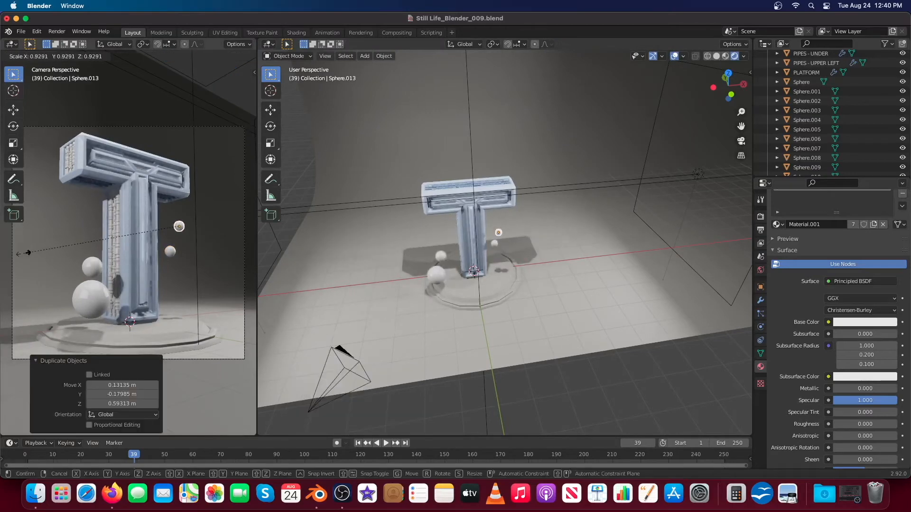
key(s)
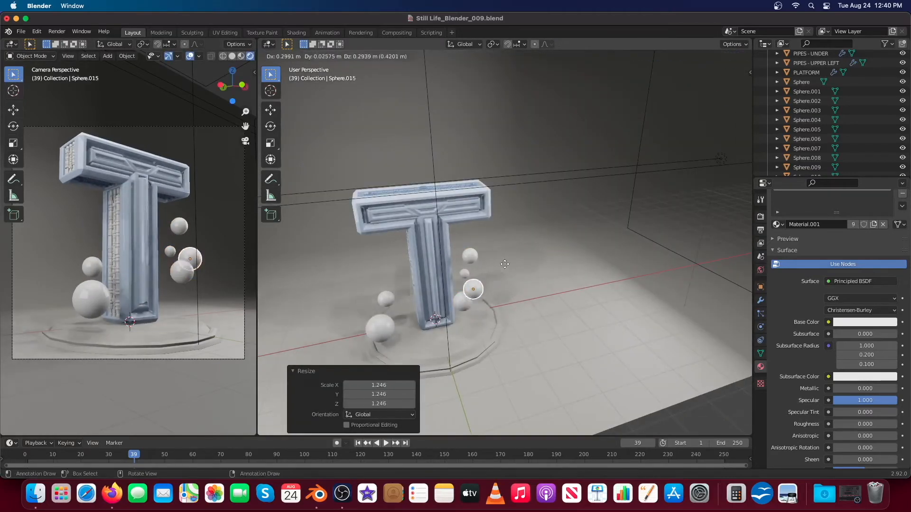
- Duplicate the sphere above the large lower-left one to the T's foot, offset 1.5977 m in X and -0.99853 m in Z
click(90, 268)
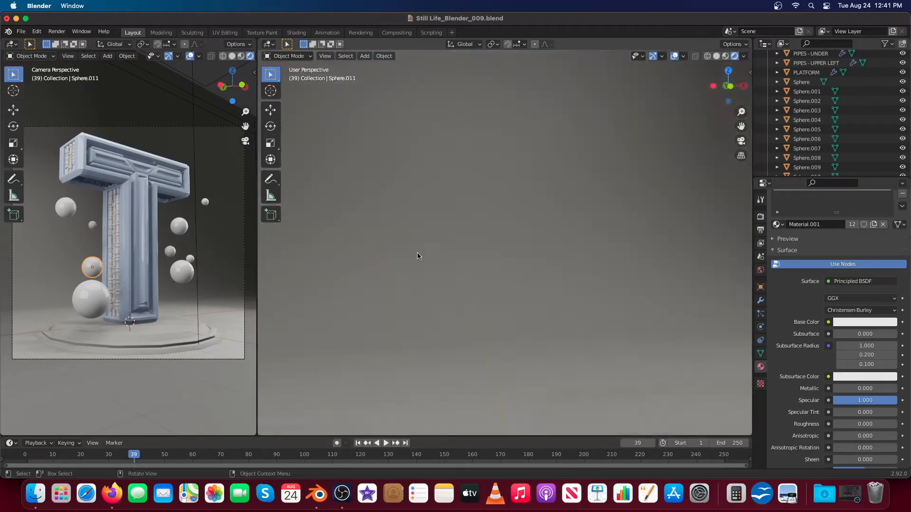
key(KP_1)
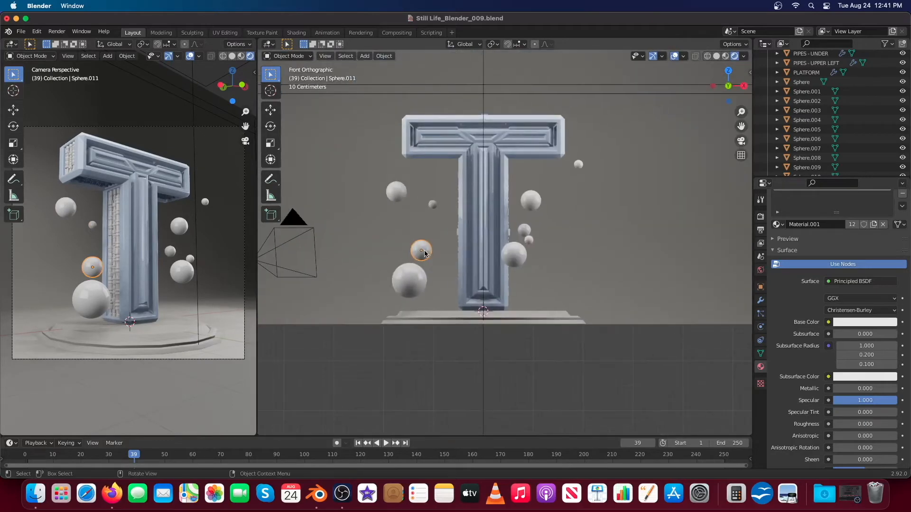
click(505, 301)
scroll(505, 301, up, 3)
middle_drag(516, 266, 480, 235)
scroll(480, 235, up, 4)
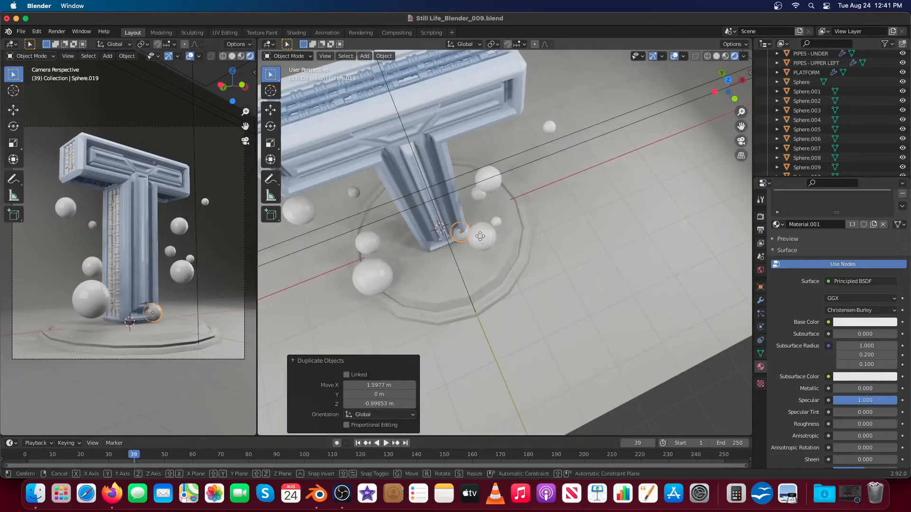
- Shift the sphere at the T's foot along Y and X to place it in front of the stem
key(g)
key(y)
click(481, 255)
key(g)
key(x)
click(472, 257)
- Place a smaller copy of the foot sphere beside it on the platform
click(503, 254)
key(KP_1)
scroll(497, 181, up, 4)
key(s)
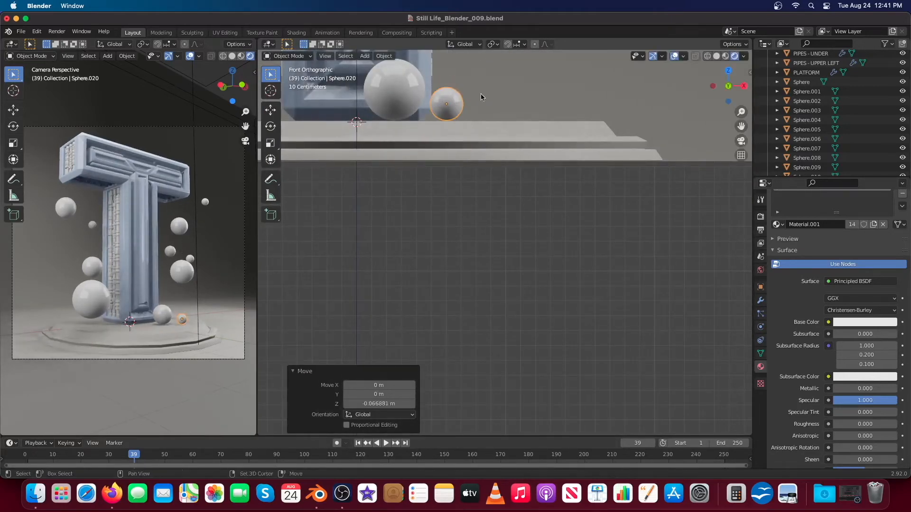
- Duplicate the small platform sphere -1.2453 m along X to the other side of the T's foot
shift+middle_drag(450, 103, 488, 181)
key(shift+d)
click(311, 179)
scroll(505, 181, down, 4)
shift+middle_drag(512, 149, 525, 266)
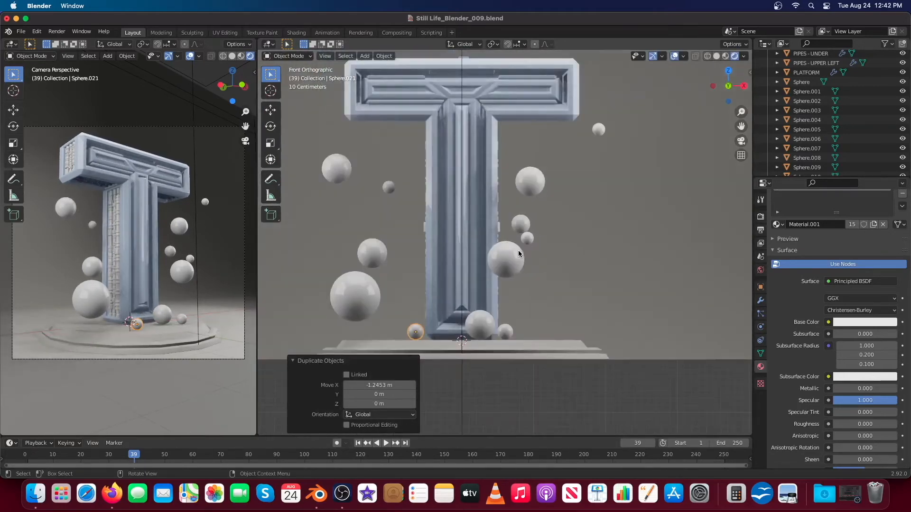
- Duplicate the three clustered spheres right of the stem to the space left of the T's crossbar
click(530, 236)
shift+click(525, 221)
shift+click(534, 179)
key(shift+d)
click(297, 109)
- Scatter small copies of the upper-left spheres down the T's left side, resizing one and shifting another further outward
click(351, 140)
key(shift+d)
click(380, 152)
key(shift+d)
click(351, 245)
key(s)
click(353, 245)
key(shift+d)
key(g)
click(262, 187)
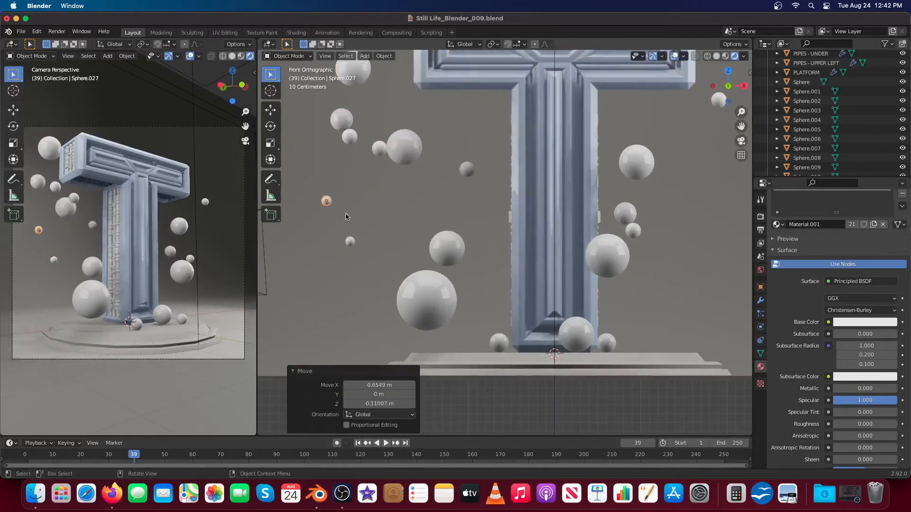
- Place two copies of an upper-left sphere near the left side of the stem and adjust the second one's depth
shift+middle_drag(342, 119, 339, 138)
click(339, 138)
key(shift+d)
click(494, 149)
key(shift+d)
click(423, 260)
middle_drag(430, 257, 573, 173)
key(g)
click(612, 233)
- Duplicate a sphere near the stem, resize the copy and reposition it in the right-hand cluster
click(508, 269)
key(shift+d)
click(562, 250)
key(s)
click(650, 299)
key(g)
click(636, 299)
- Add another copied sphere to the cluster at the lower right of the stem
click(575, 212)
key(shift+d)
click(504, 277)
middle_drag(504, 276, 341, 256)
- Copy the two spheres right of the stem to the T's upper right and add a single copy scaled to 0.746
click(178, 230)
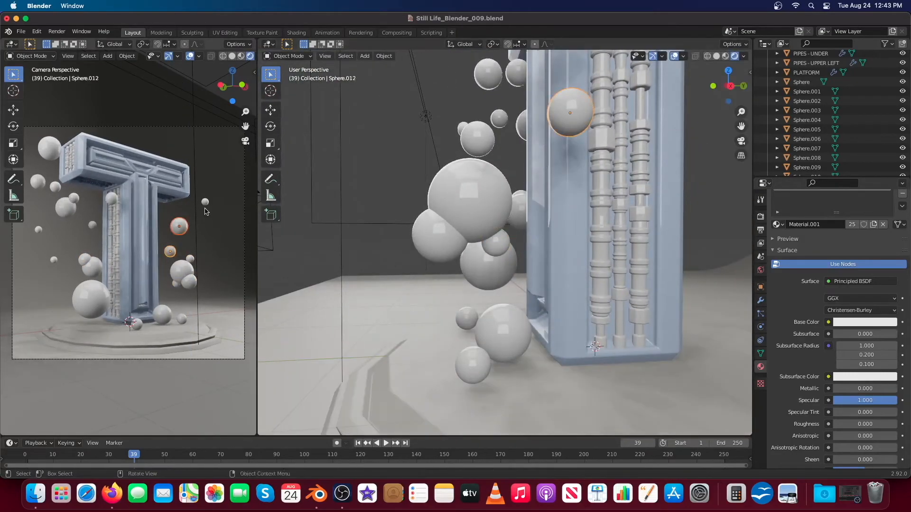
key(shift+d)
click(212, 167)
middle_drag(303, 230, 545, 158)
key(s)
click(545, 155)
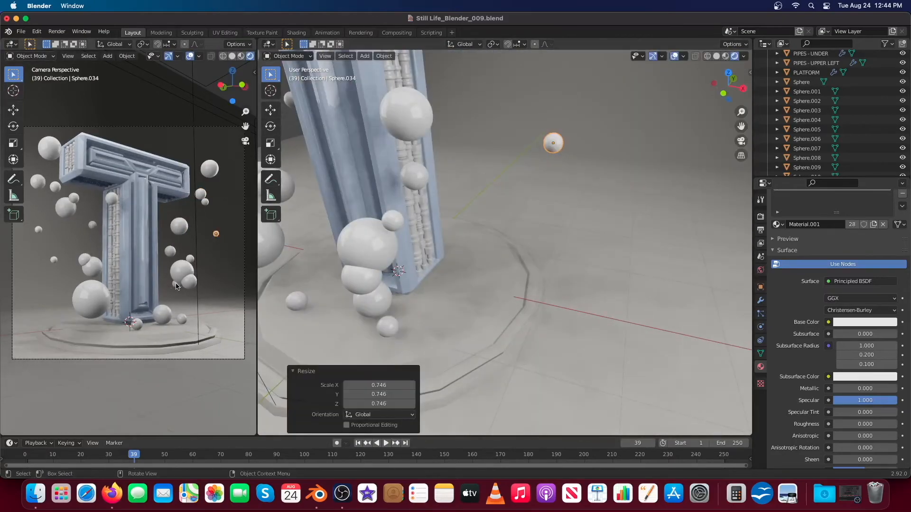
- Duplicate the group of spheres at the T's lower left to above its crossbar and rotate the copies
drag(67, 250, 99, 309)
key(shift+d)
click(223, 125)
key(r)
click(231, 146)
- Move the copied sphere group along Y and X to spread it around the top of the T
scroll(519, 146, down, 4)
key(g)
key(y)
middle_drag(518, 146, 563, 211)
click(534, 204)
key(g)
key(x)
click(612, 211)
- Move a single sphere of the copied group further along X
click(622, 209)
key(g)
key(x)
click(707, 183)
- Duplicate two neighbouring small spheres and raise the copies along Z above the crossbar's right end
click(559, 260)
shift+click(536, 263)
key(shift+d)
click(598, 259)
middle_drag(598, 259, 599, 190)
key(g)
key(z)
click(597, 129)
- Duplicate three spheres near the platform -0.99611 m in X and 1.1117 m in Y, and rotate the copies behind the T
click(407, 346)
middle_drag(323, 350, 526, 259)
click(528, 266)
shift+click(506, 252)
shift+click(452, 274)
key(KP_7)
key(shift+d)
click(429, 196)
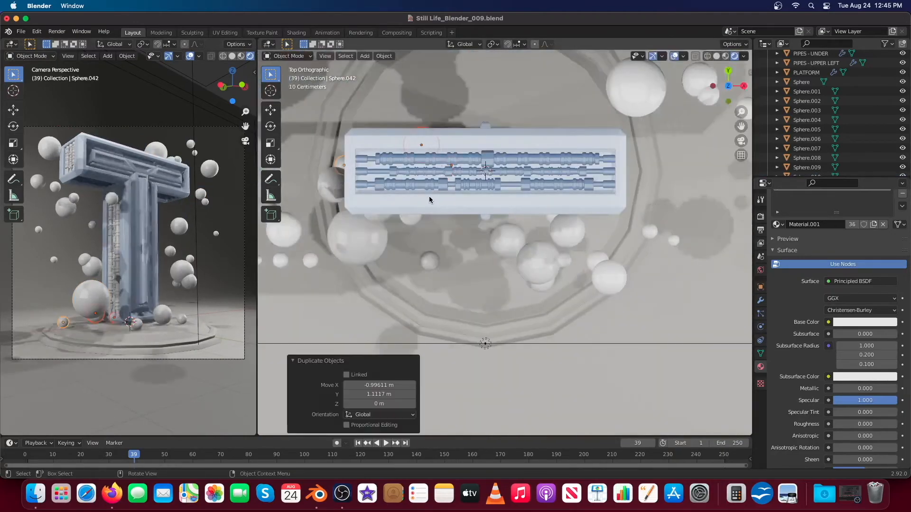
key(r)
click(422, 158)
click(407, 140)
- Duplicate the sphere left of the stem to the front of the crossbar's right arm
middle_drag(407, 139, 383, 204)
click(383, 204)
key(shift+d)
click(498, 164)
- Duplicate the sphere right of the stem to the crossbar's left arm, then adjust the copy's depth, position and size
click(521, 227)
key(shift+d)
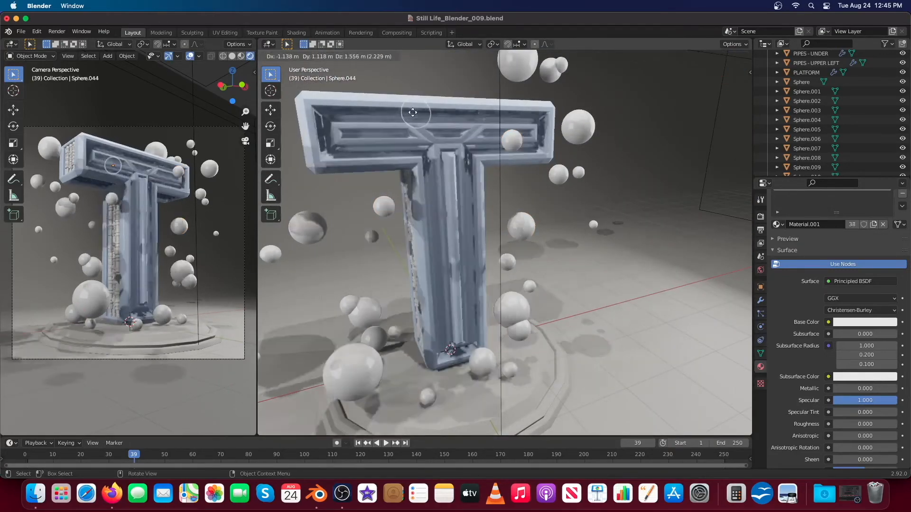
click(411, 110)
middle_drag(411, 109, 411, 223)
key(g)
click(447, 309)
middle_drag(446, 309, 458, 214)
key(g)
click(427, 213)
scroll(428, 212, up, 2)
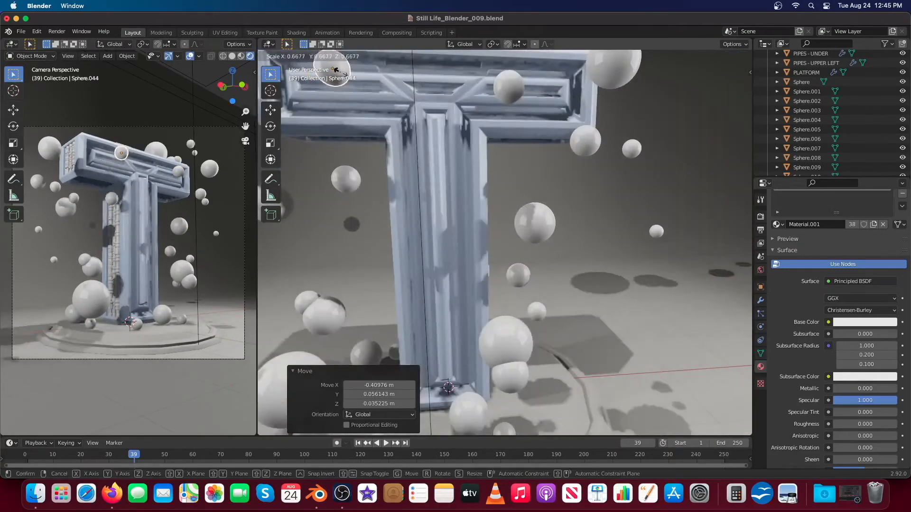
- Duplicate the small outer right sphere onto the stem's front, offset -2.0018 m in X, 0.20079 m in Y and -0.1834 m in Z
click(712, 232)
key(shift+d)
click(469, 252)
middle_drag(468, 252, 471, 208)
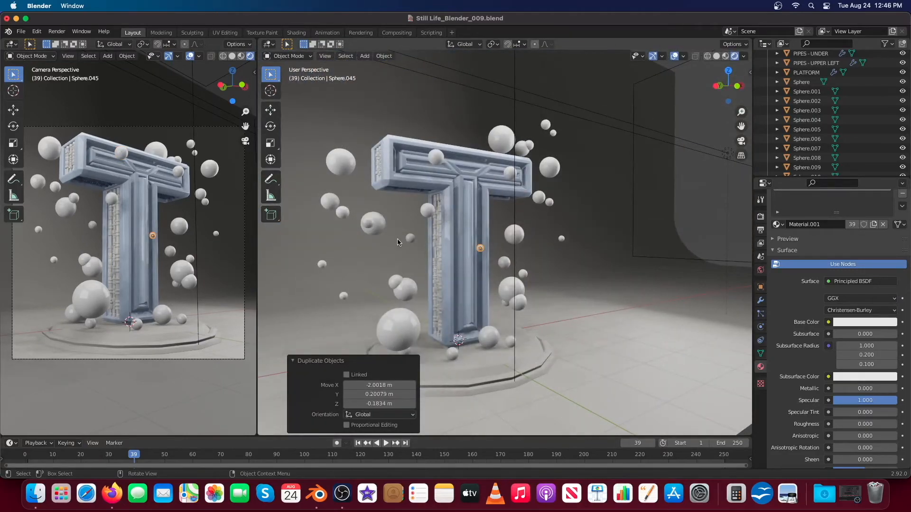
- Duplicate the large lower-left sphere to beneath the crossbar's left arm and scale the copy to 1.433
click(400, 320)
middle_drag(399, 320, 361, 318)
key(shift+d)
click(429, 214)
key(s)
click(332, 208)
middle_drag(332, 209, 419, 232)
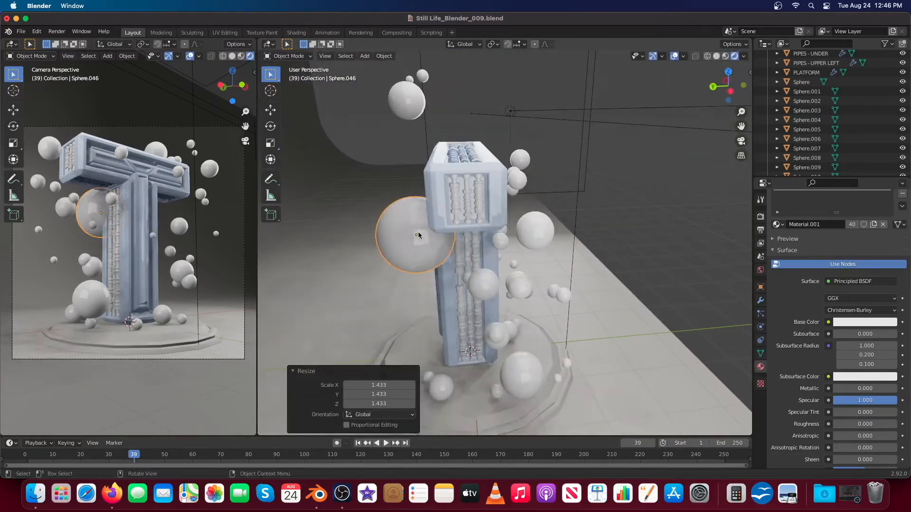
- Move the large sphere behind the crossbar's left arm and duplicate it to behind the stem's right side, adjusting the copy's size and height
key(g)
click(339, 188)
key(shift+d)
middle_drag(568, 291, 548, 301)
click(581, 298)
key(s)
click(538, 309)
key(g)
key(z)
click(611, 257)
- Duplicate small spheres to the T's right side, and the sphere right of the stem by 0.69669 m X, -0.34945 m Y and -1.4101 m Z
click(600, 238)
key(shift+d)
click(190, 229)
key(shift+d)
click(204, 321)
click(179, 226)
key(shift+d)
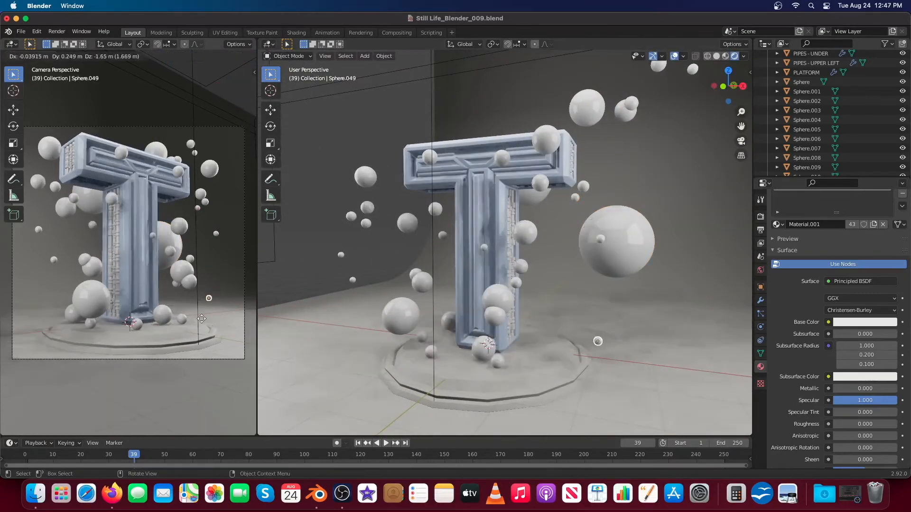
click(211, 286)
- Duplicate that sphere to the T's outer left side, offset -3.3687 m in X, 0.96213 m in Y and 0.32589 m in Z, and save the file
middle_drag(494, 237, 529, 293)
key(shift+d)
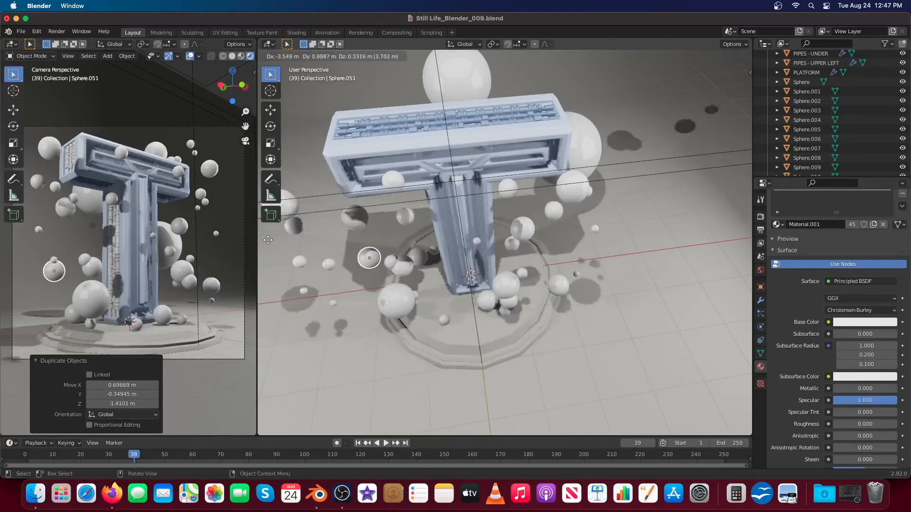
click(278, 241)
scroll(427, 213, down, 5)
middle_drag(494, 213, 461, 192)
key(super+s)
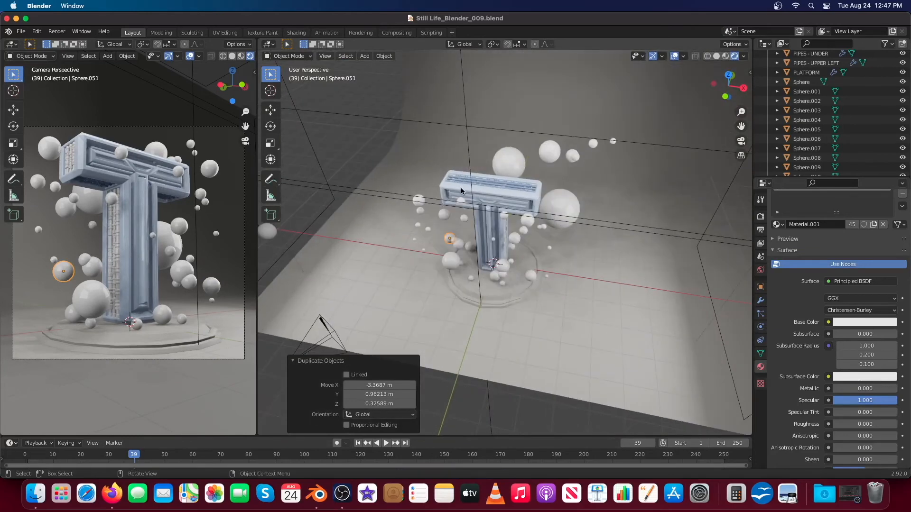
- Move the ground plane along the Y axis
scroll(501, 187, up, 4)
middle_drag(501, 303, 413, 351)
click(434, 265)
key(g)
key(y)
click(493, 256)
middle_drag(493, 256, 374, 292)
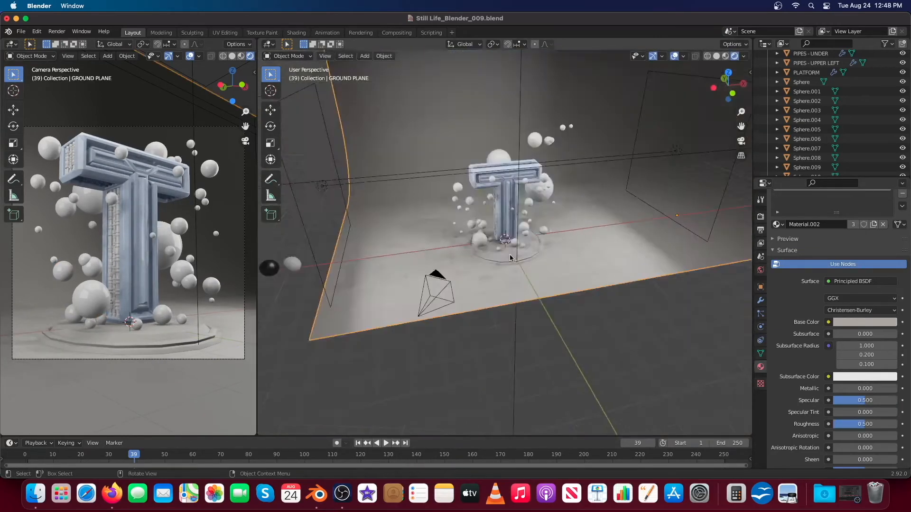
- Link the cream sample sphere's Material.005 to several floating spheres on both sides of the T
middle_drag(510, 258, 342, 256)
click(722, 218)
middle_drag(722, 215, 702, 213)
shift+click(706, 198)
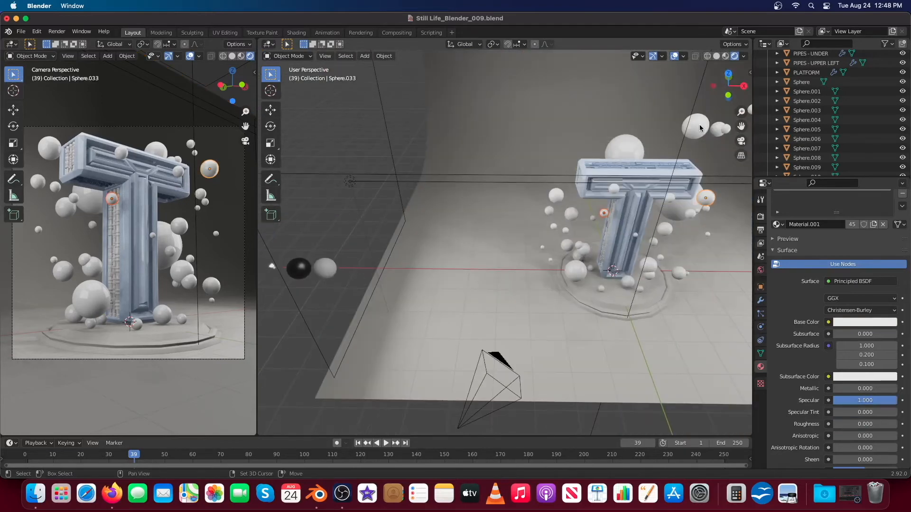
shift+click(186, 282)
shift+middle_drag(186, 282, 191, 281)
scroll(332, 269, down, 2)
middle_drag(332, 268, 359, 274)
shift+click(370, 268)
key(ctrl+l)
click(370, 269)
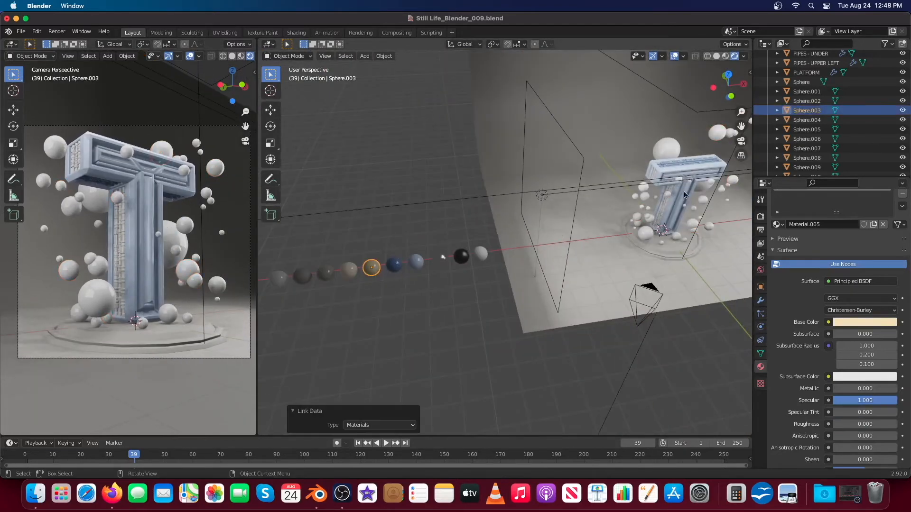
- Link the dark blue sample sphere's Material.006 to the large sphere behind the crossbar and several spheres around the T
middle_drag(685, 195, 617, 199)
click(117, 199)
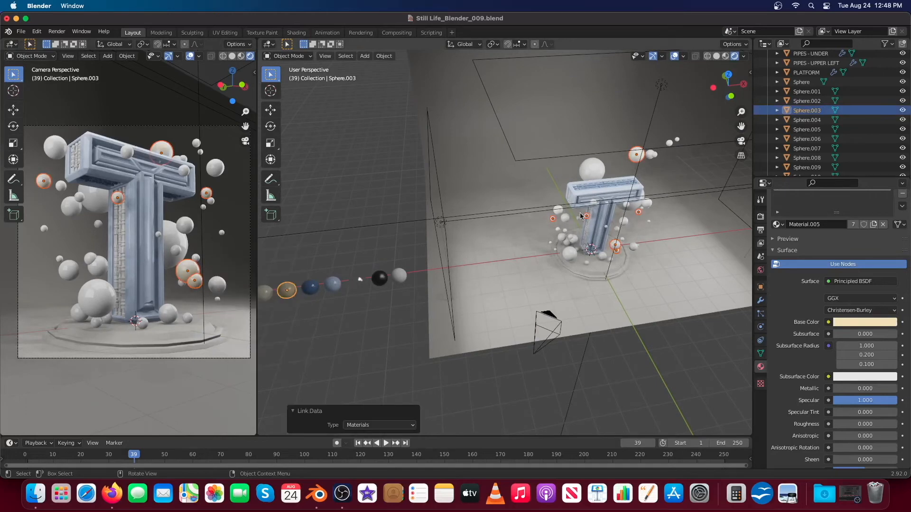
shift+click(310, 287)
key(ctrl+l)
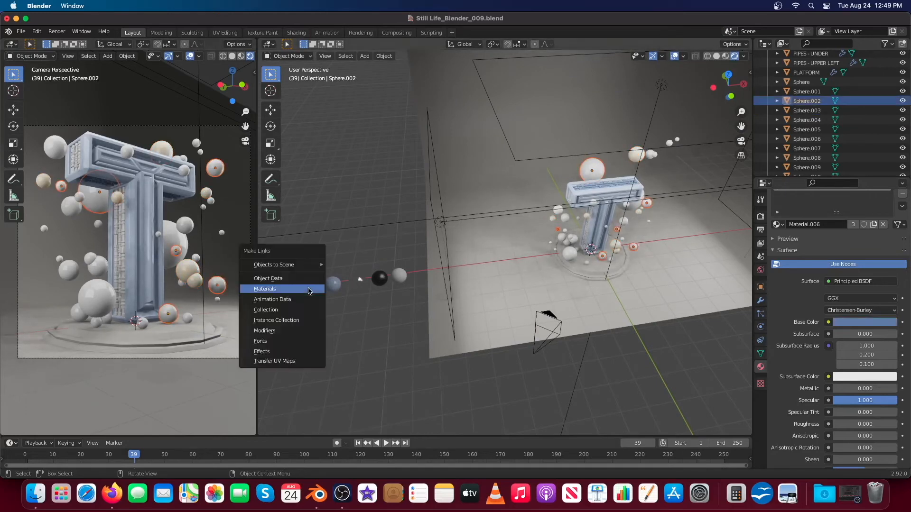
click(304, 291)
- Link a grey sample sphere's material to the clustered spheres left of the stem
shift+middle_drag(294, 280, 372, 279)
shift+click(321, 295)
key(ctrl+l)
click(322, 298)
- Link the dark blue Material.006 to the upper-left sphere and the small outer spheres right of the T
click(96, 322)
shift+click(109, 322)
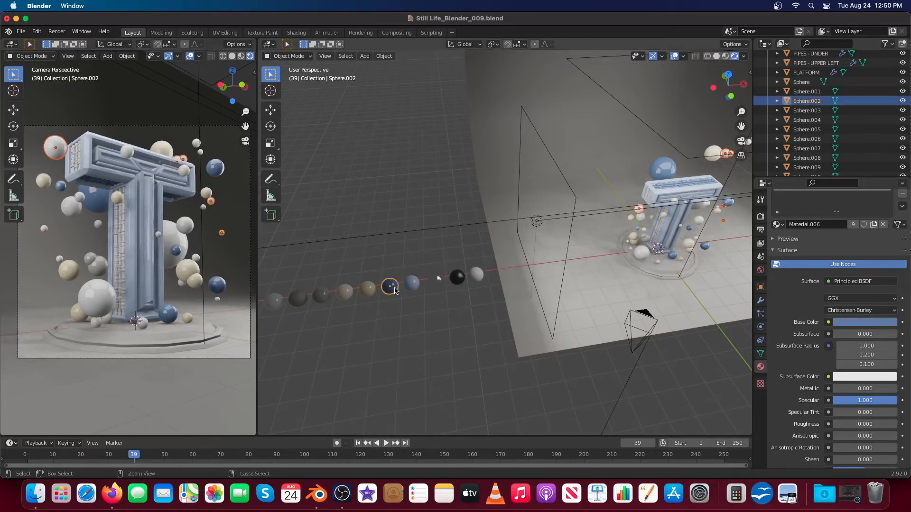
click(460, 279)
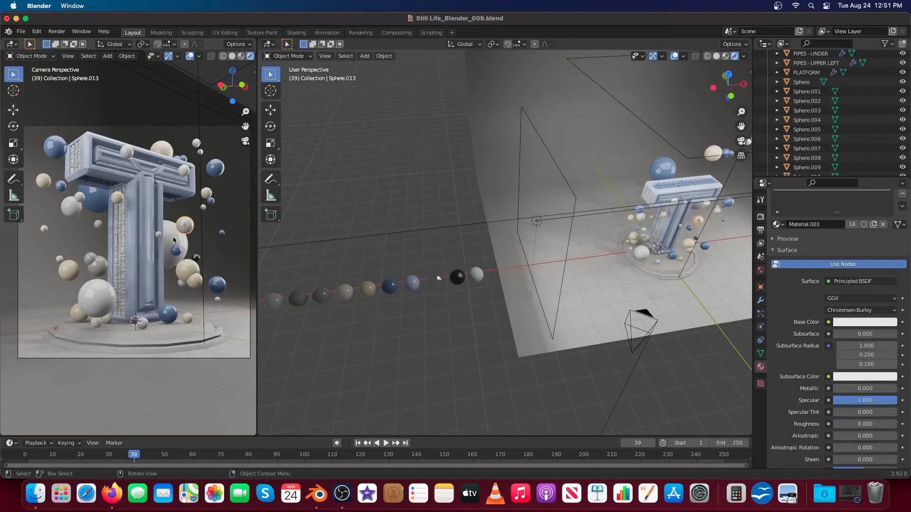
- Link the black metallic sample sphere's Material.008 to a few small spheres around the T
shift+click(460, 279)
key(ctrl+l)
click(459, 279)
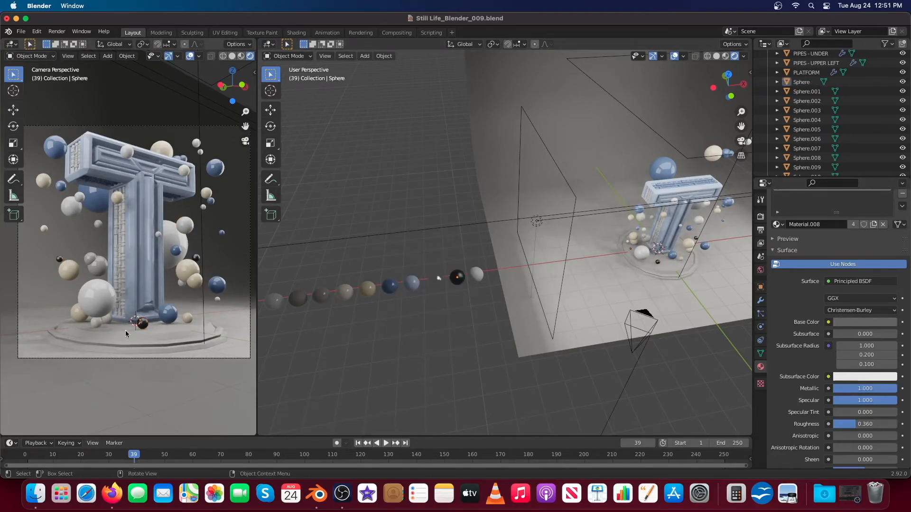
- Link the cream sample material to the small black spheres, and a blue sphere's material to the outer lower-left sphere
shift+click(369, 288)
key(ctrl+l)
click(370, 289)
click(69, 270)
shift+click(170, 314)
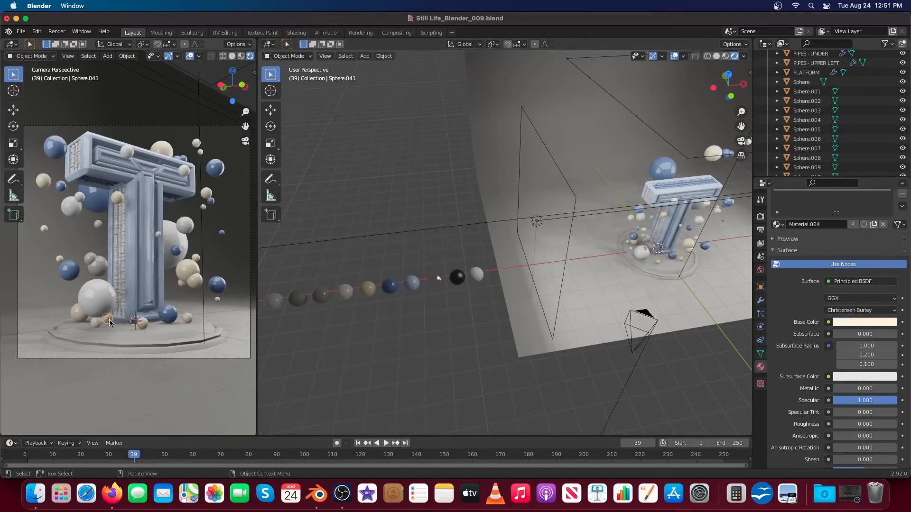
- Link the large blue sphere's material to the small sphere at the stem's left base and the sphere on the crossbar's front
shift+click(94, 192)
key(ctrl+l)
click(94, 191)
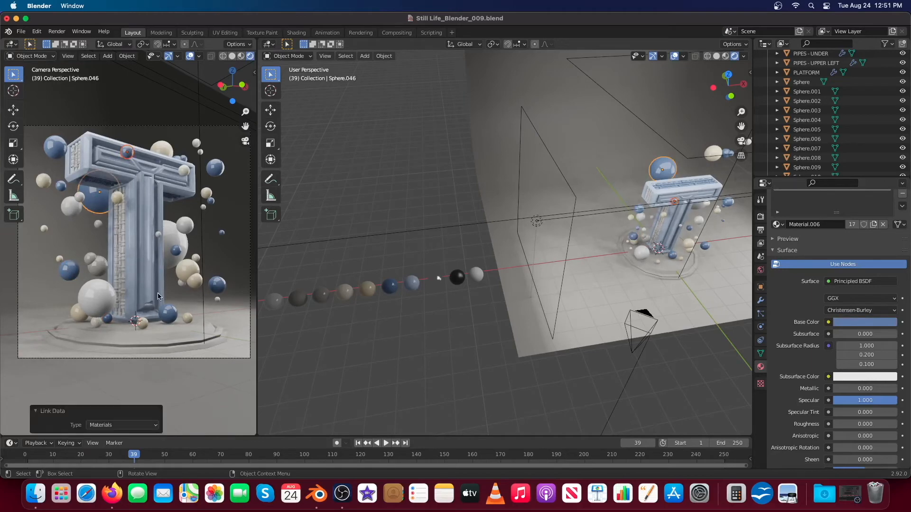
key(ctrl+l)
click(180, 290)
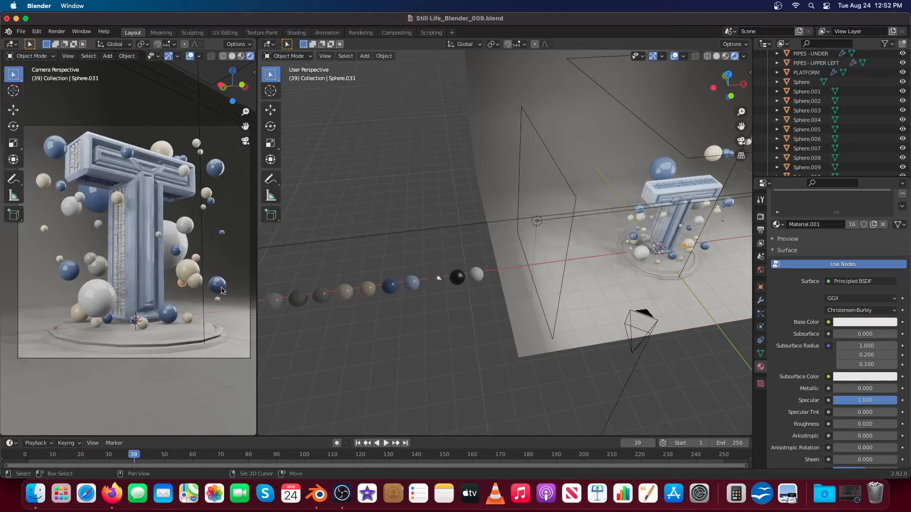
- Link the cream sample sphere's Material.005 to the pipes filling the T's recesses
click(120, 228)
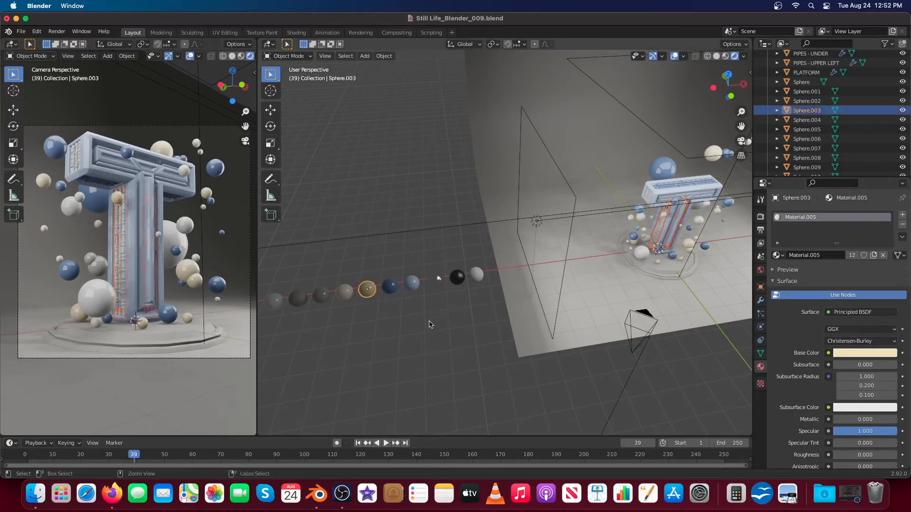
click(373, 288)
- Link the light blue sample sphere's material to several floating spheres on both sides of the T
click(155, 236)
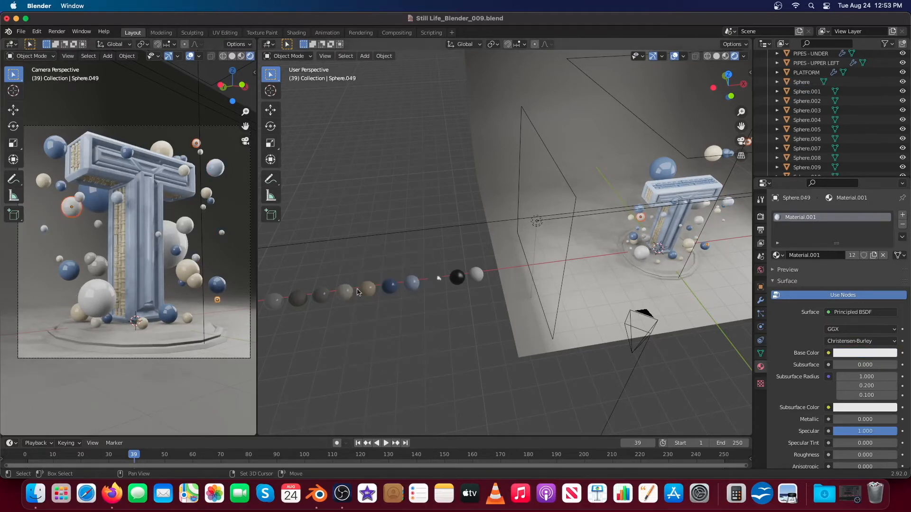
shift+click(411, 284)
key(ctrl+l)
click(410, 283)
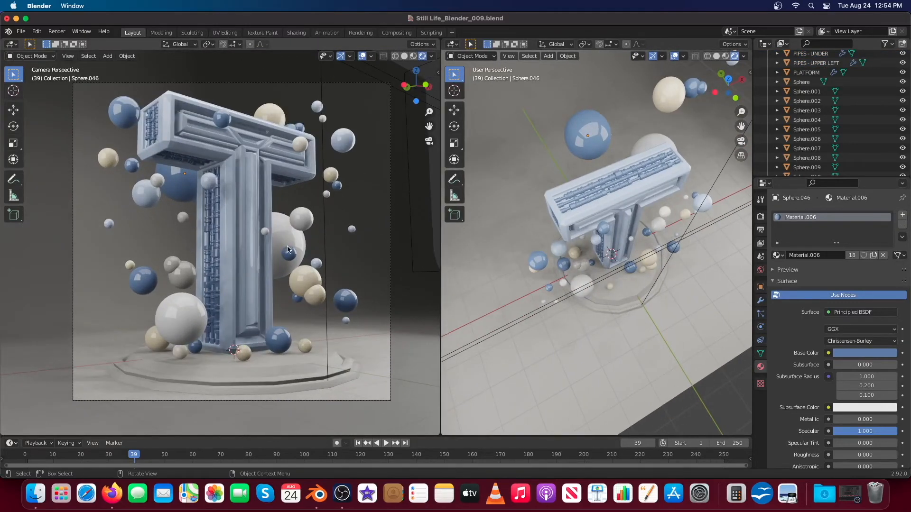
- Duplicate the blue sphere left of the stem upward and give the copy the large white sphere's material
click(143, 280)
key(shift+d)
click(155, 232)
click(185, 205)
shift+click(292, 236)
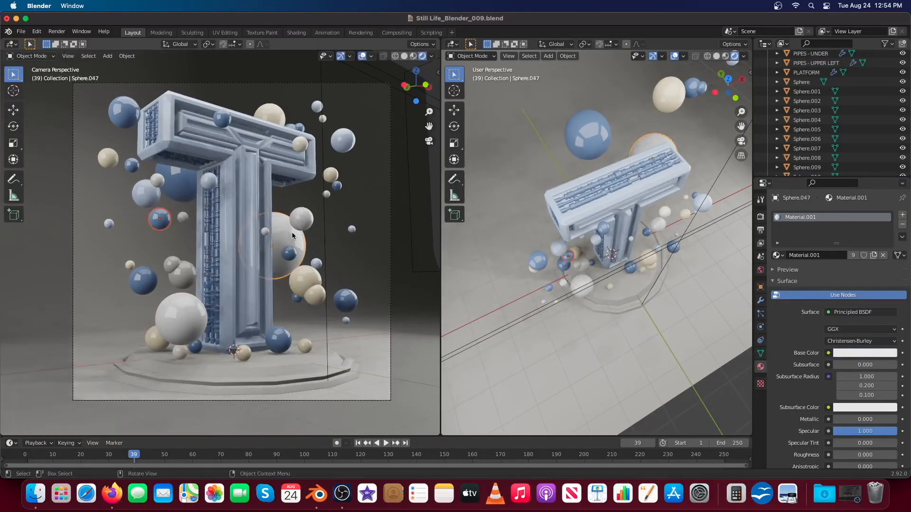
- Duplicate the small cream sphere right of the stem's base toward the stem, resize the copy and move it -0.036876 m in Z
click(306, 348)
key(KP_7)
scroll(671, 315, up, 3)
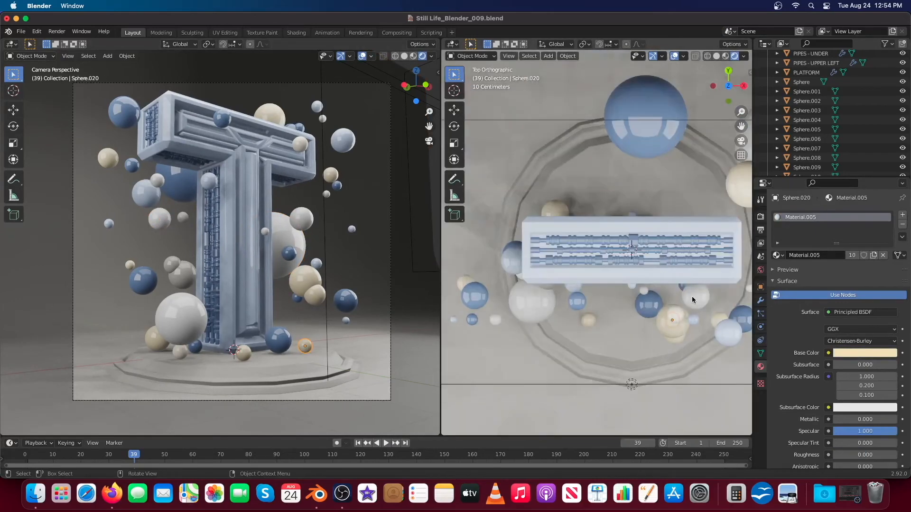
shift+middle_drag(671, 315, 585, 256)
key(shift+d)
click(532, 267)
key(KP_1)
key(s)
click(563, 263)
key(g)
key(z)
click(564, 269)
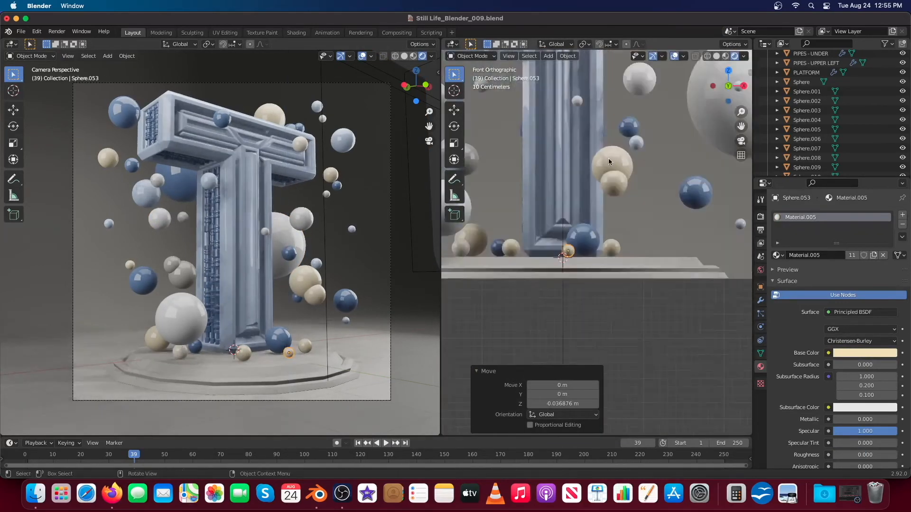
- Link the large white sphere's material to the new small sphere on the platform
shift+click(667, 144)
key(ctrl+l)
key(m)
- Duplicate the small white platform sphere to the front of the stem's base
shift+click(507, 249)
key(KP_7)
click(568, 273)
key(shift+d)
click(492, 257)
- Duplicate a small white sphere to above the blue sphere at the stem's right base, shifting it in X and raising it 0.2902 m
shift+middle_drag(529, 253, 599, 264)
key(shift+d)
click(675, 238)
key(g)
key(x)
shift+middle_drag(675, 238, 627, 215)
click(613, 246)
key(g)
key(z)
click(628, 190)
scroll(594, 259, down, 8)
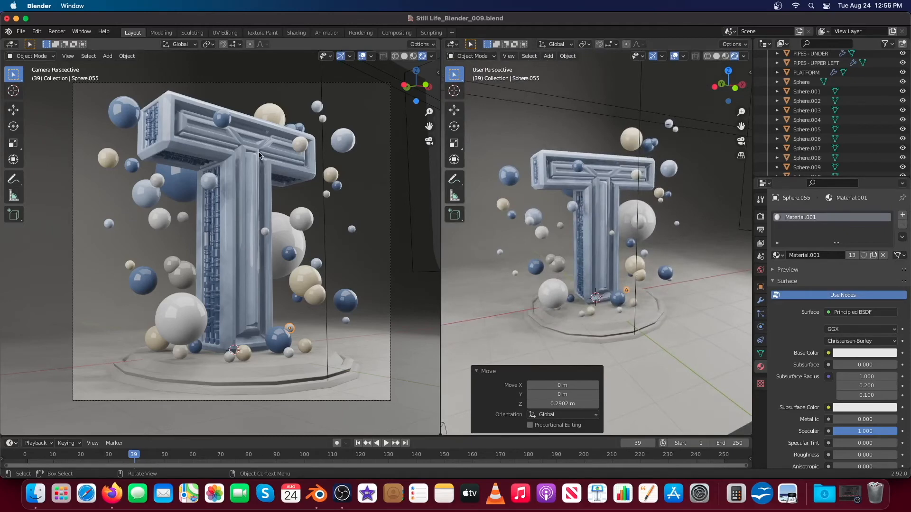
- Move the row of material sample spheres into a new collection named MATERIAL SPHERES
mouse_move(560, 186)
middle_down()
mouse_move(606, 194)
mouse_move(618, 218)
mouse_move(612, 245)
mouse_move(625, 228)
mouse_move(612, 242)
middle_up()
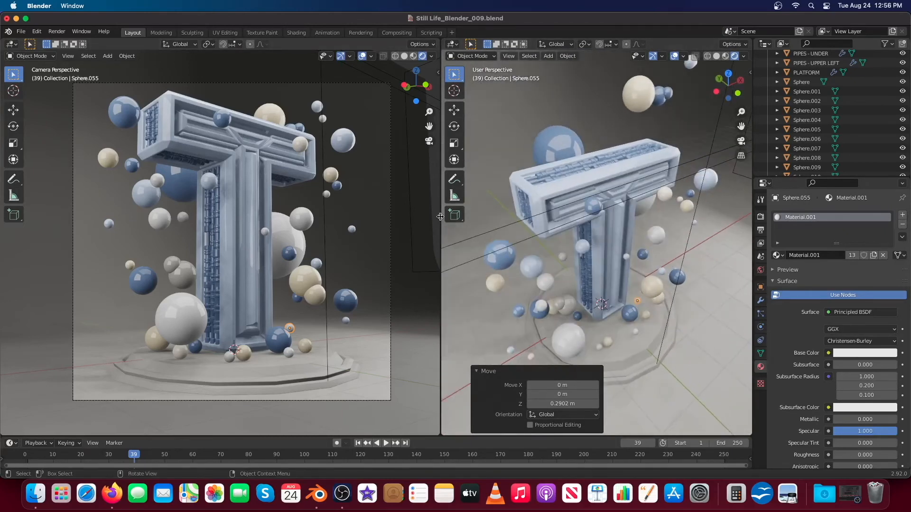
key(ctrl+space)
middle_drag(444, 213, 434, 207)
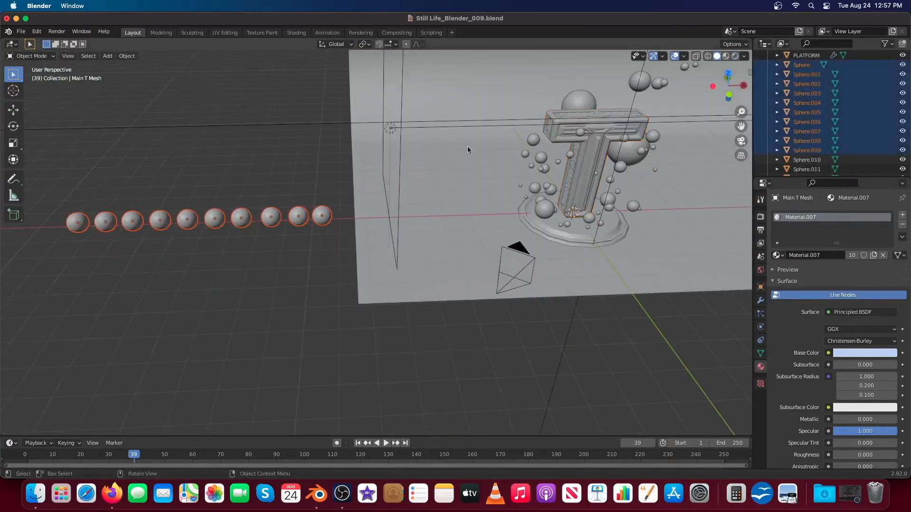
right_click(180, 323)
mouse_move(181, 327)
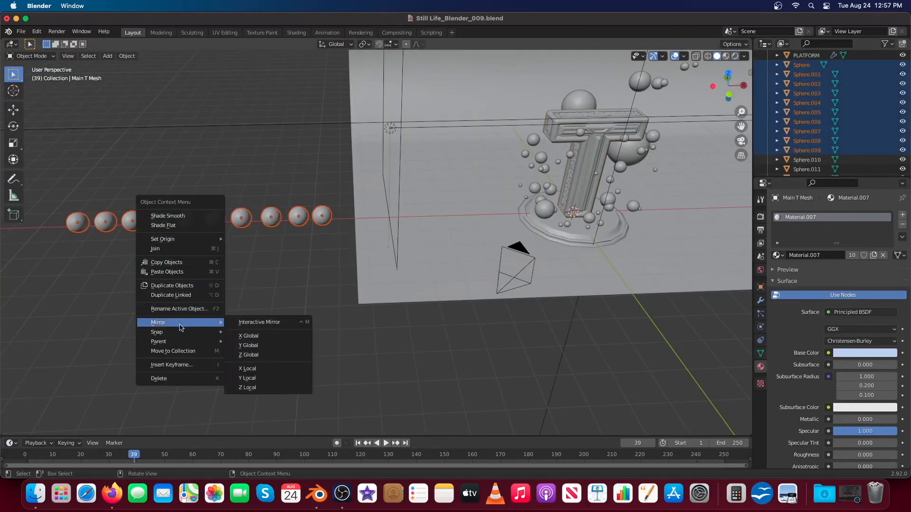
click(173, 351)
click(145, 353)
text(MATERIAL SPHERES)
click(147, 383)
scroll(850, 145, down, 15)
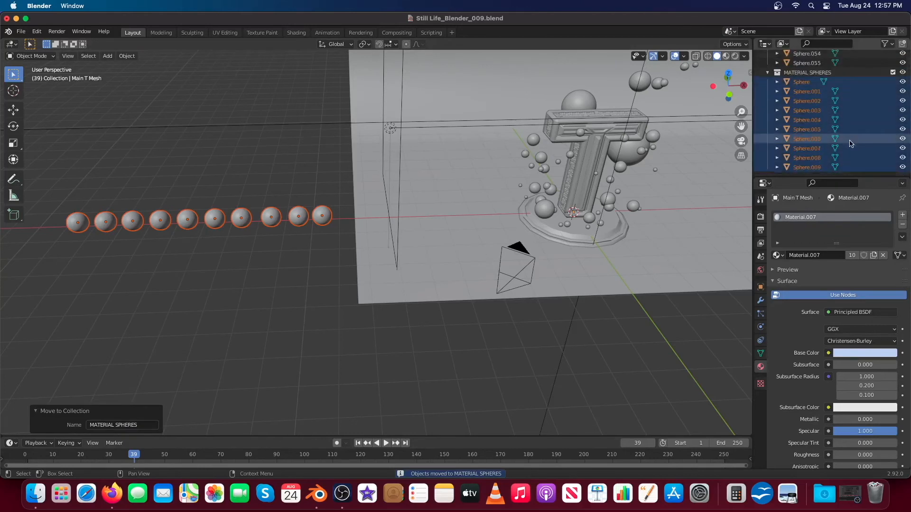
- Collapse the MATERIAL SPHERES collection and hide it
click(768, 72)
click(892, 167)
click(892, 167)
middle_drag(729, 200, 750, 190)
- Move all floating spheres around the T into a new collection named SCENE SPHERES
click(809, 158)
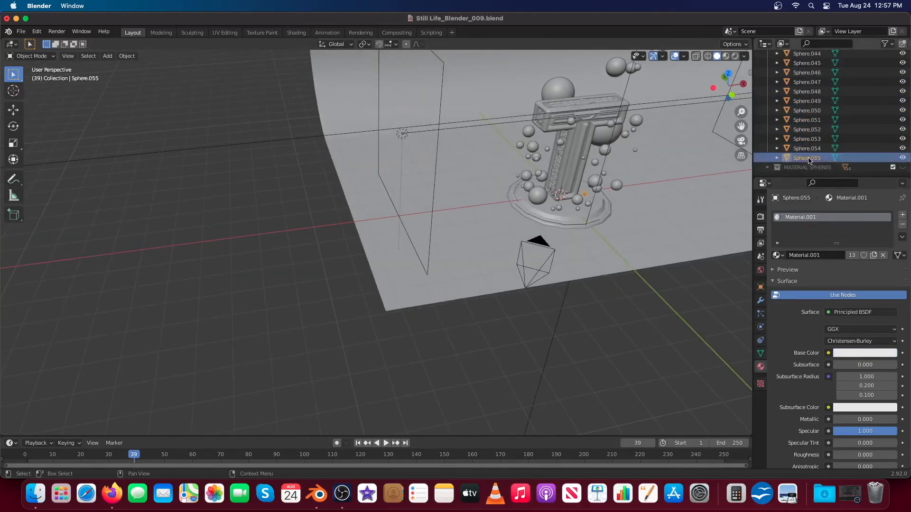
right_click(597, 151)
click(584, 186)
click(557, 190)
text(SCENE SPHER)
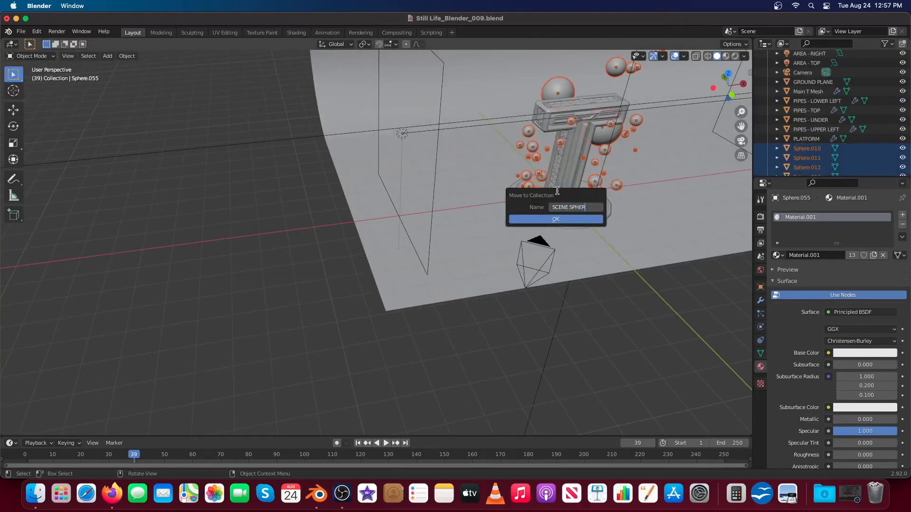
text(ES)
key(Return)
- Collapse the SCENE SPHERES collection, and hide it and the other scene objects to isolate the platform
click(768, 139)
click(902, 167)
middle_drag(569, 199, 433, 227)
click(413, 192)
drag(903, 132, 902, 160)
drag(903, 74, 903, 112)
scroll(902, 142, down, 2)
click(903, 148)
middle_drag(593, 179, 242, 140)
scroll(361, 121, up, 4)
key(Tab)
key(3)
middle_drag(203, 104, 411, 183)
alt+click(199, 136)
scroll(316, 126, down, 1)
click(316, 134)
key(super+z)
key(super+z)
scroll(410, 160, down, 3)
key(Tab)
- Unhide the scene objects and SCENE SPHERES, and show the rendered scene through the camera
scroll(892, 104, up, 2)
drag(903, 73, 903, 167)
scroll(903, 167, down, 2)
click(903, 167)
click(735, 56)
key(KP_0)
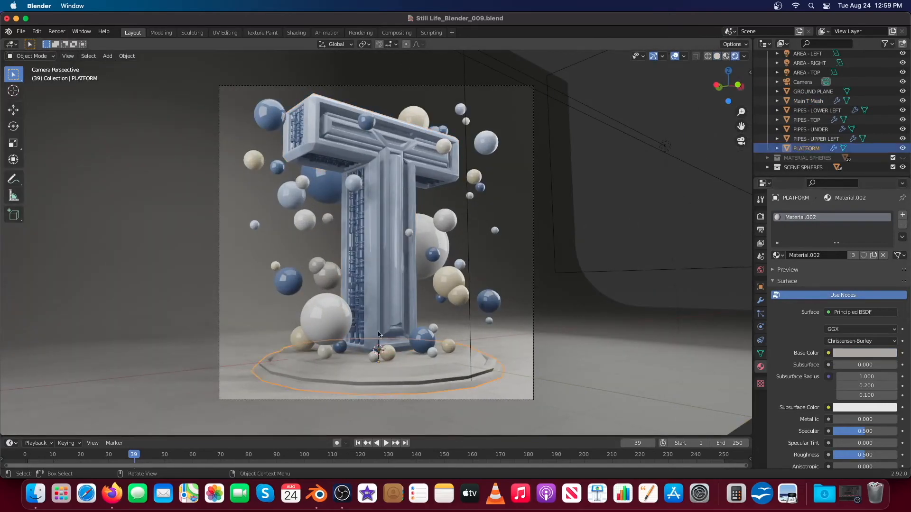
- With the right area light selected, render the camera view and move the render window aside
click(617, 274)
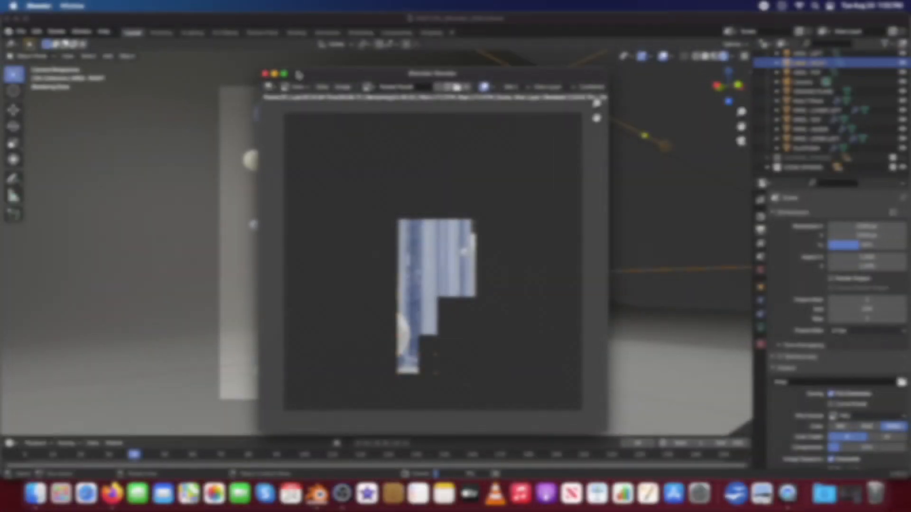
drag(297, 72, 249, 60)
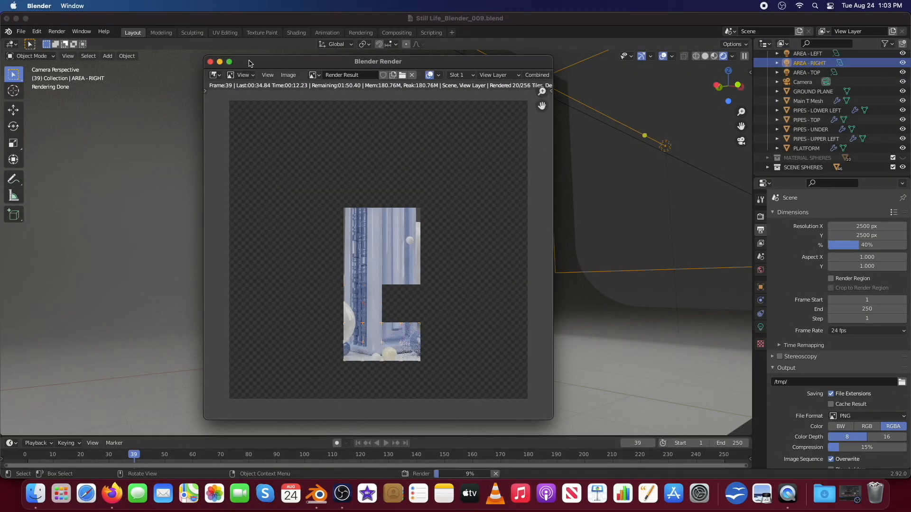